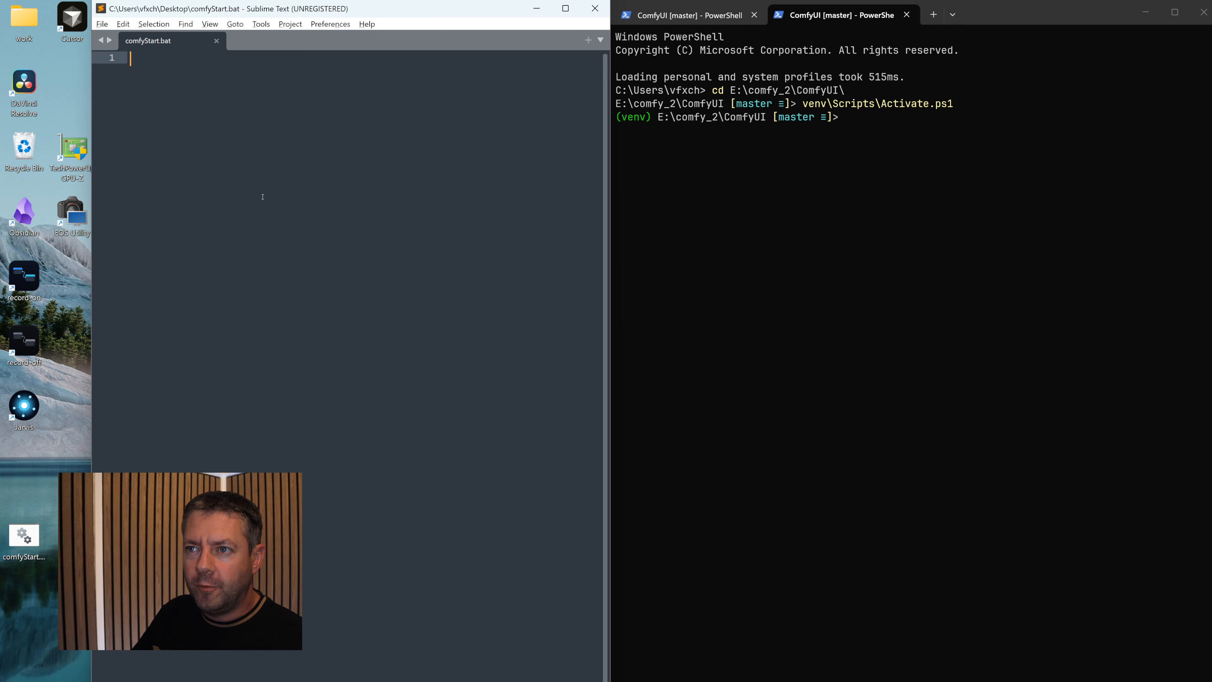
# - Paste the startup commands into comfyStart.bat: cd to E:\comfy_2\ComfyUI, call venv\Scripts\activate.bat, python main.py --enable-manager, and pause
pyautogui.write('@echo off cd /d E:\\comfy_2\\ComfyUI call venv\\Scripts\\activate.bat python main.py --enable-manager pause')
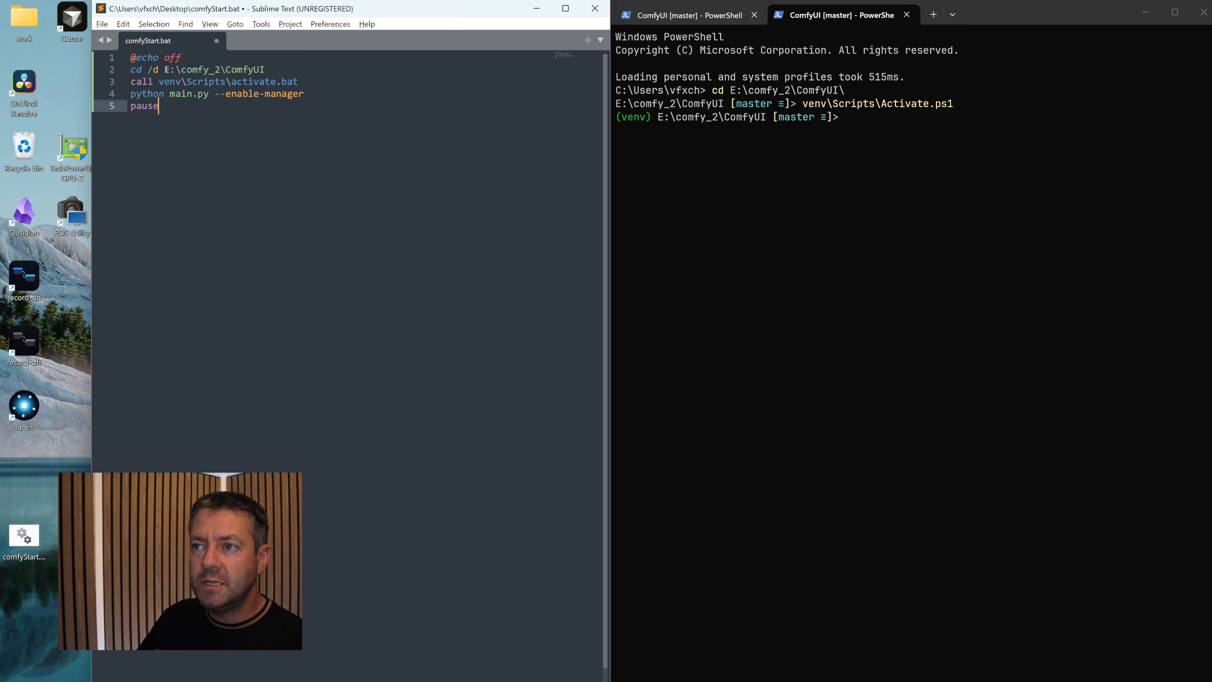
pyautogui.moveTo(164, 70); pyautogui.dragTo(264, 70)
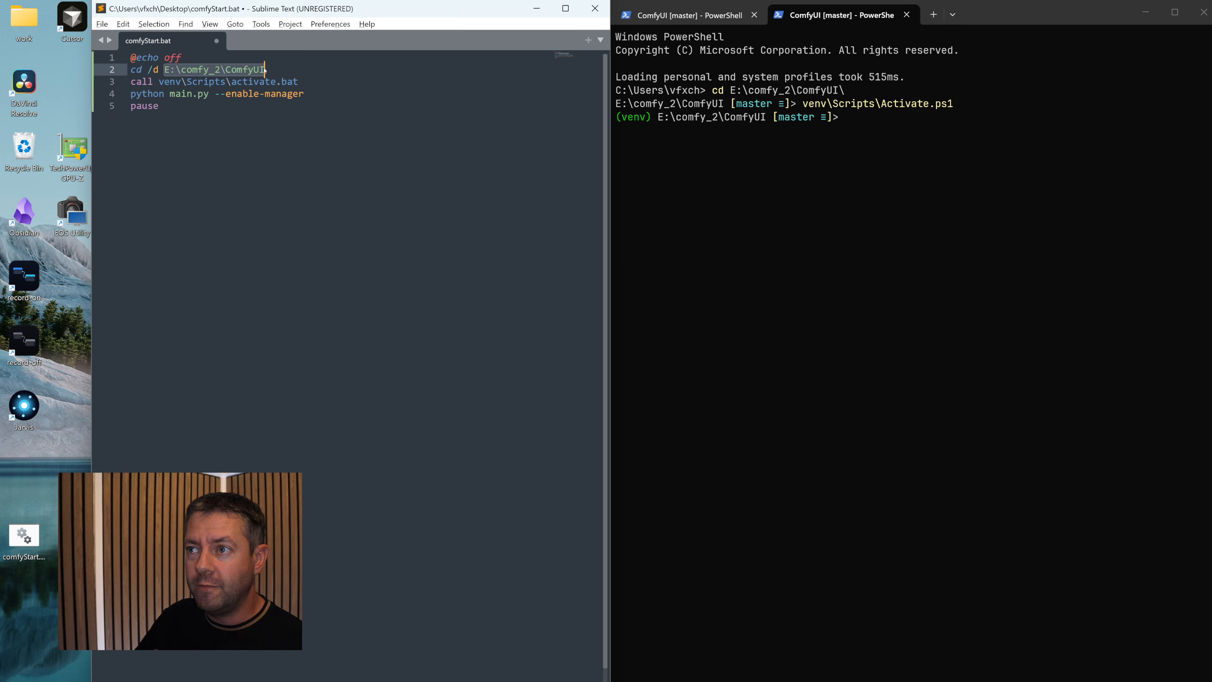
pyautogui.click(241, 138)
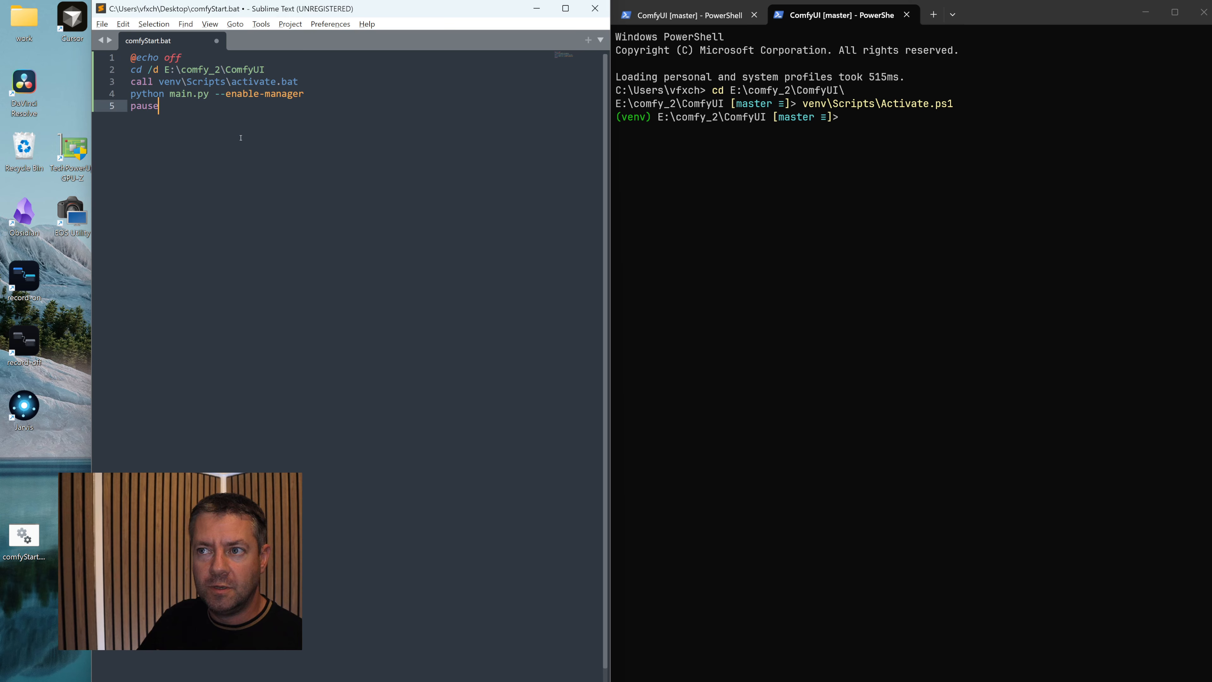
# - Review the batch script line by line, from the echo off line through the --enable-manager option to the pause command
pyautogui.moveTo(182, 58); pyautogui.dragTo(130, 58)
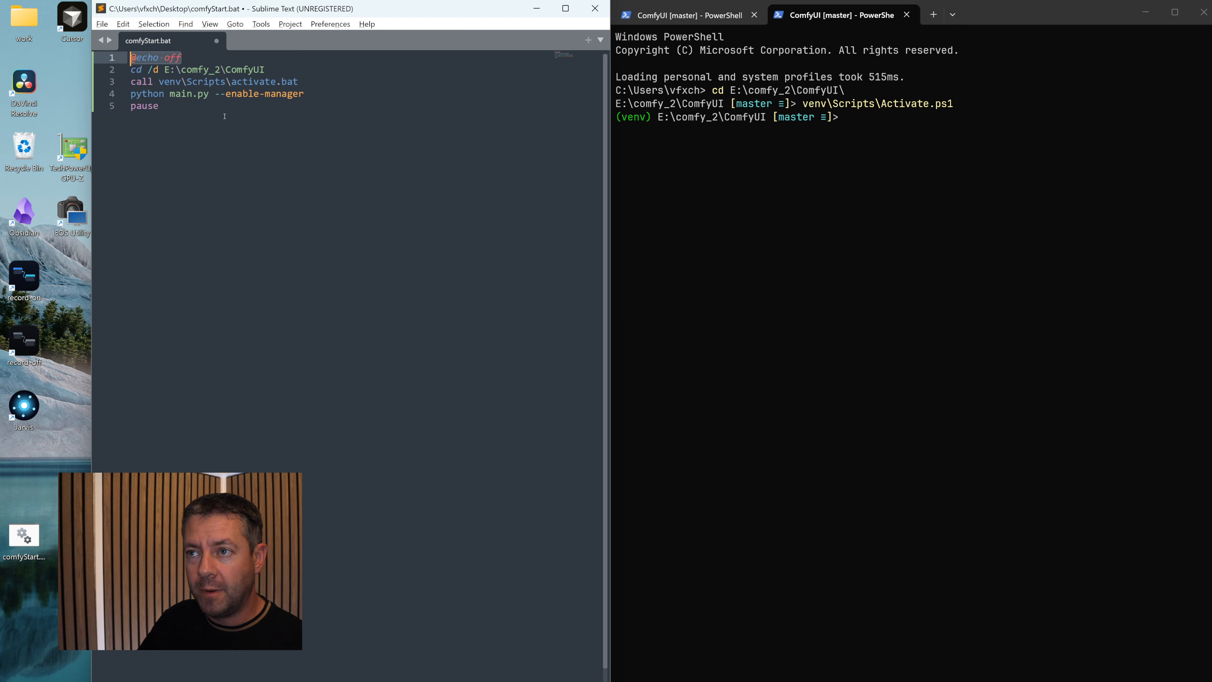
pyautogui.moveTo(266, 68); pyautogui.dragTo(131, 68)
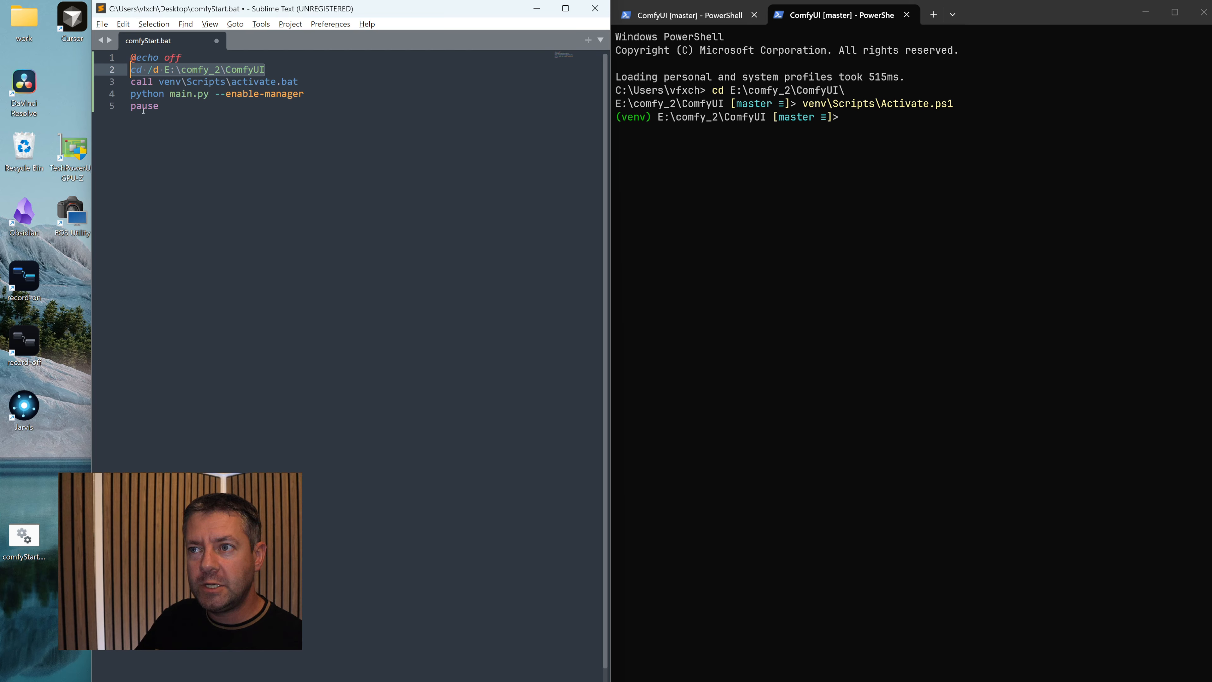
pyautogui.moveTo(299, 81); pyautogui.dragTo(130, 81)
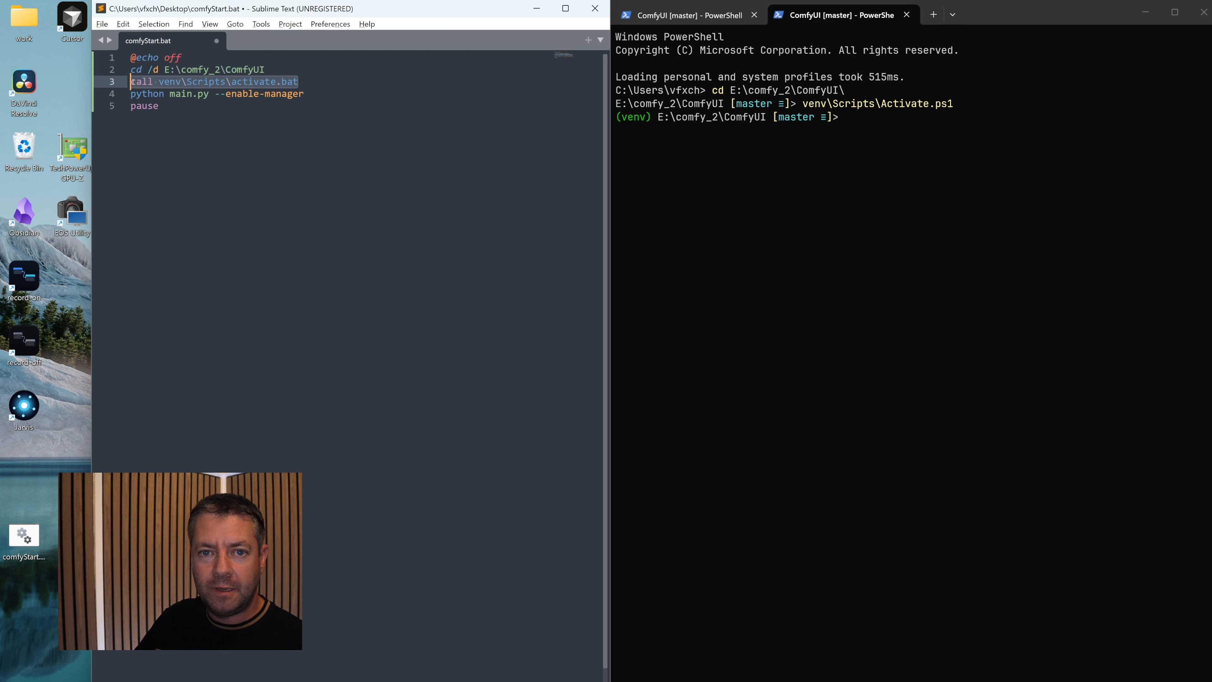
pyautogui.click(248, 105)
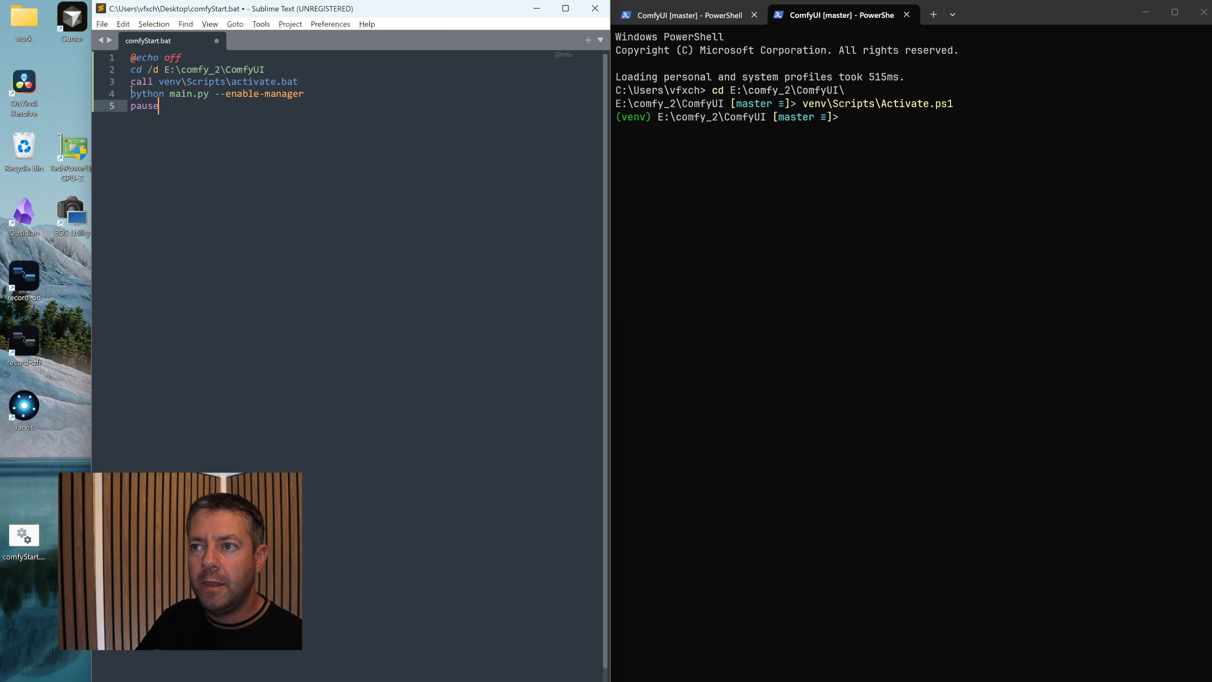
pyautogui.moveTo(211, 94); pyautogui.dragTo(131, 94)
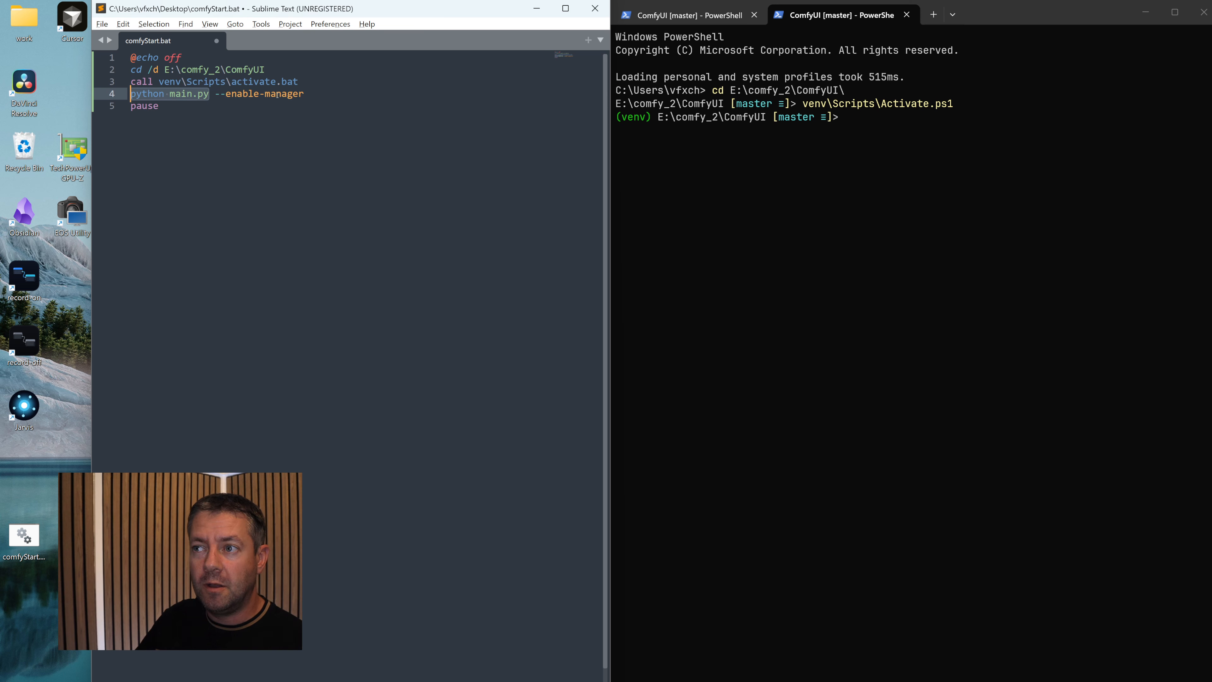
pyautogui.moveTo(306, 96); pyautogui.dragTo(216, 96)
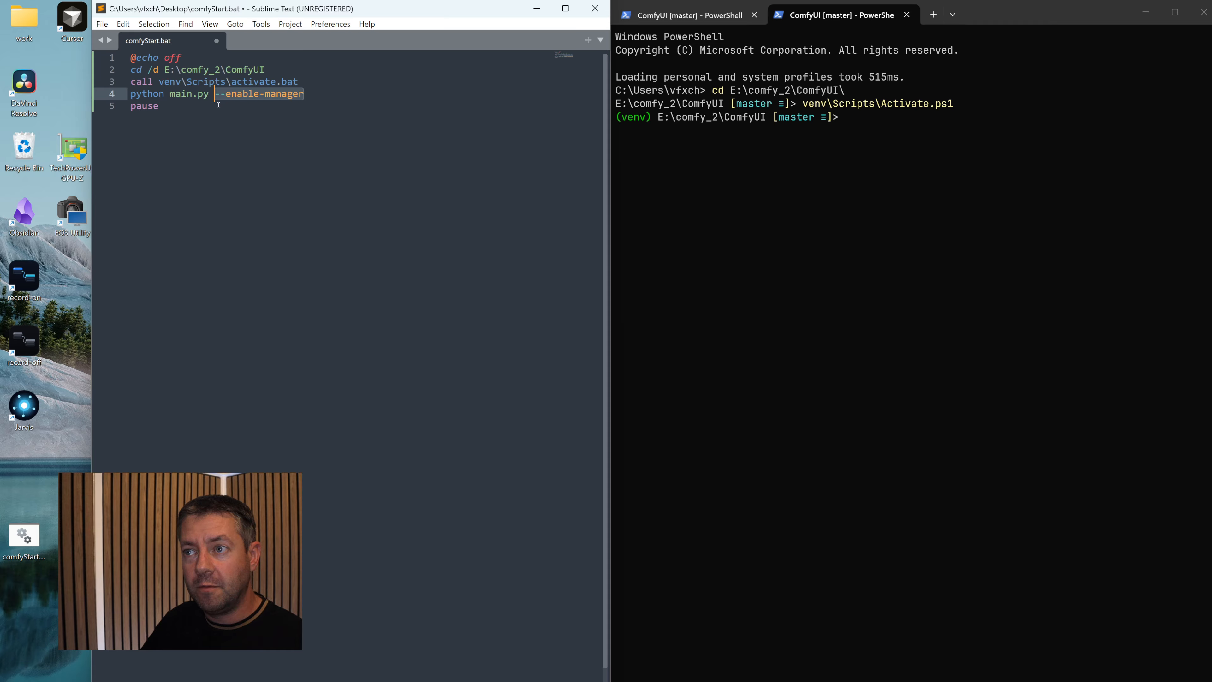
pyautogui.doubleClick(143, 106)
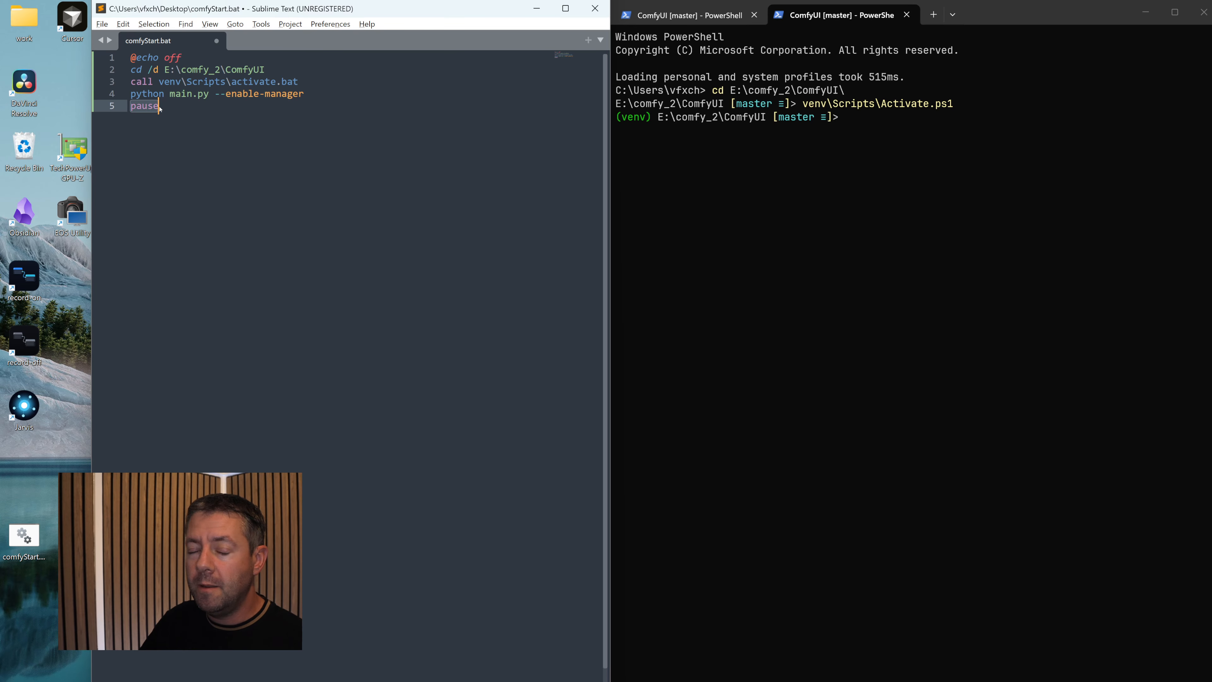
pyautogui.click(172, 116)
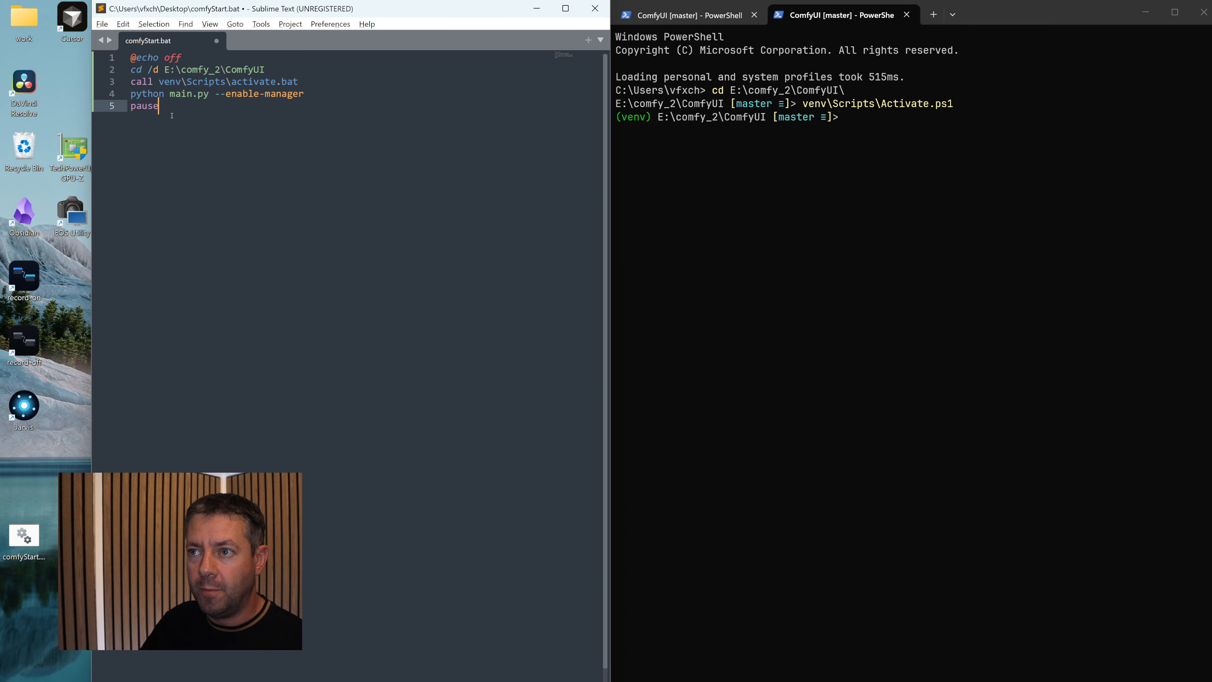
# - Save comfyStart.bat and launch it from the desktop to start the ComfyUI server, bringing its console window into view
pyautogui.hotkey('ctrl', 's')
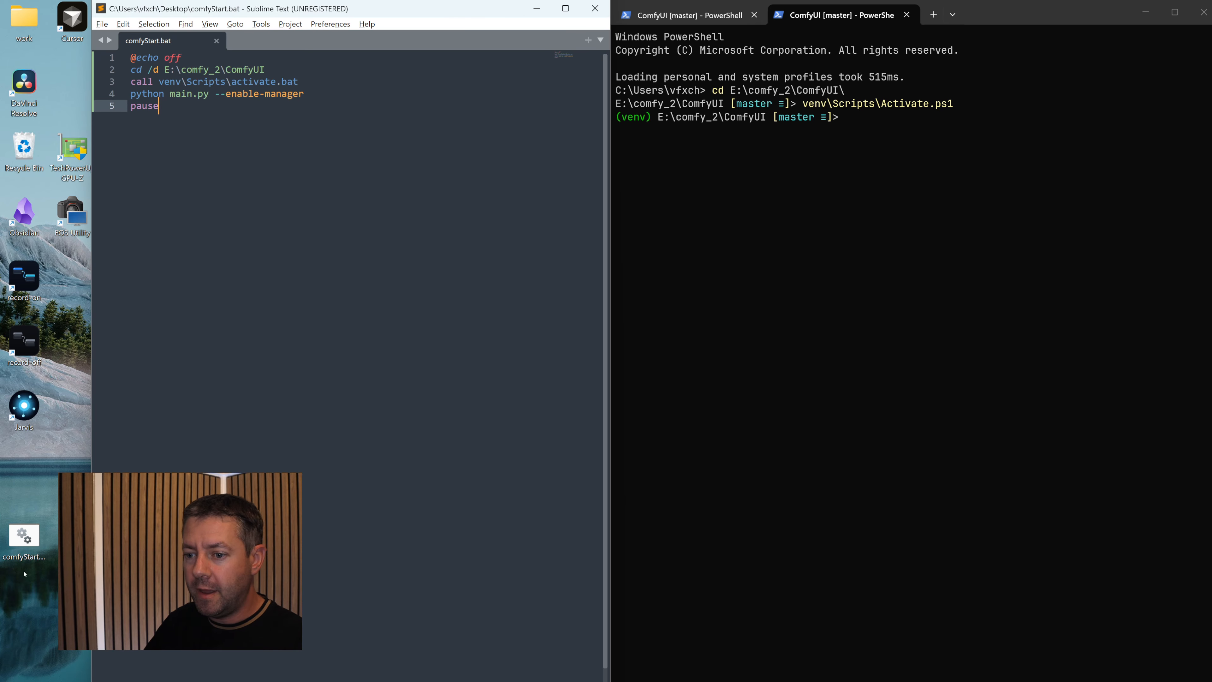
pyautogui.click(26, 540)
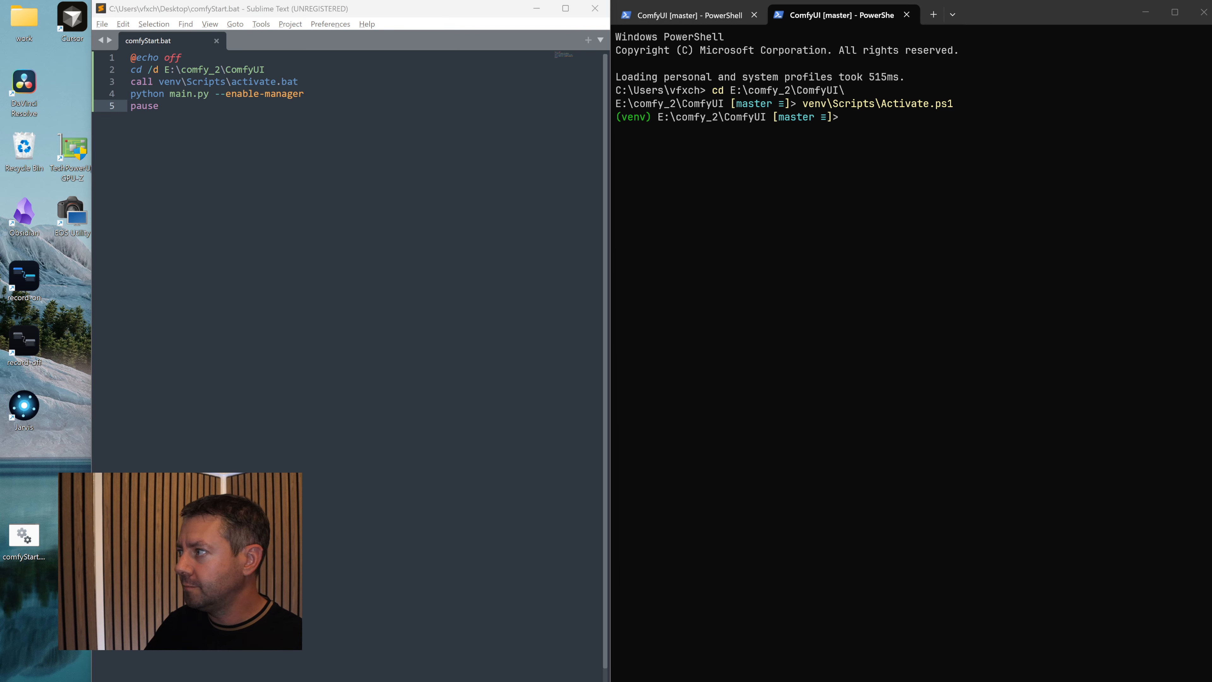
pyautogui.moveTo(1211, 76); pyautogui.dragTo(386, 80)
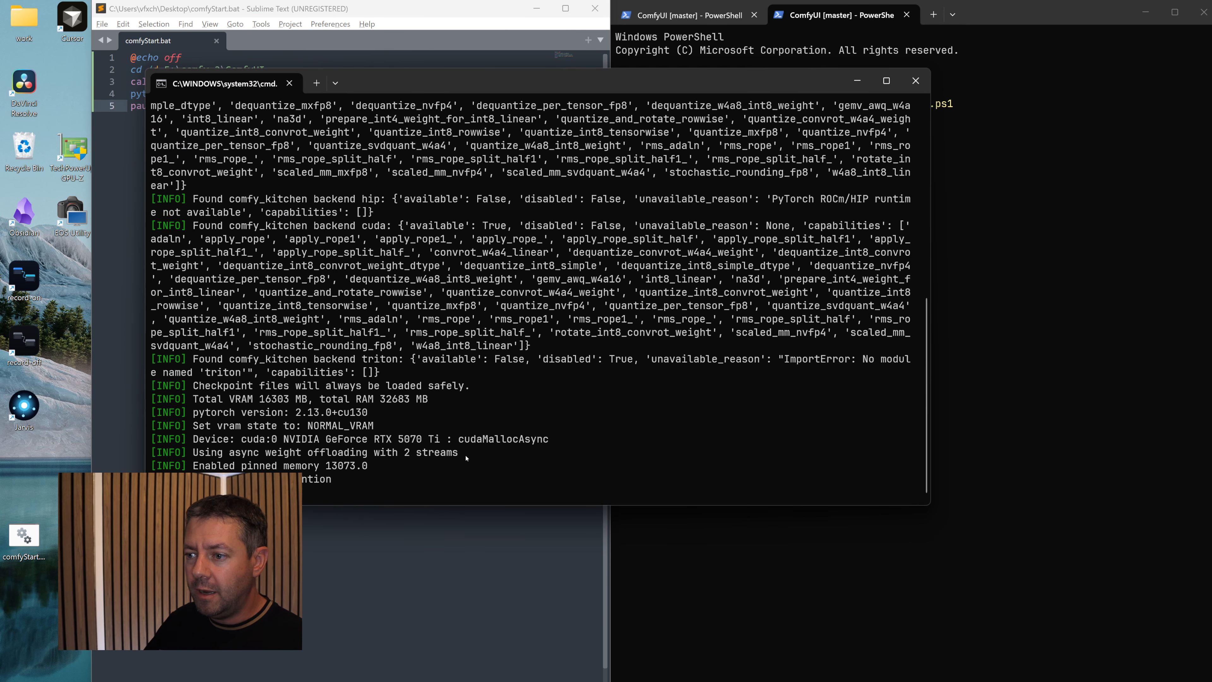
pyautogui.moveTo(469, 478); pyautogui.dragTo(325, 479)
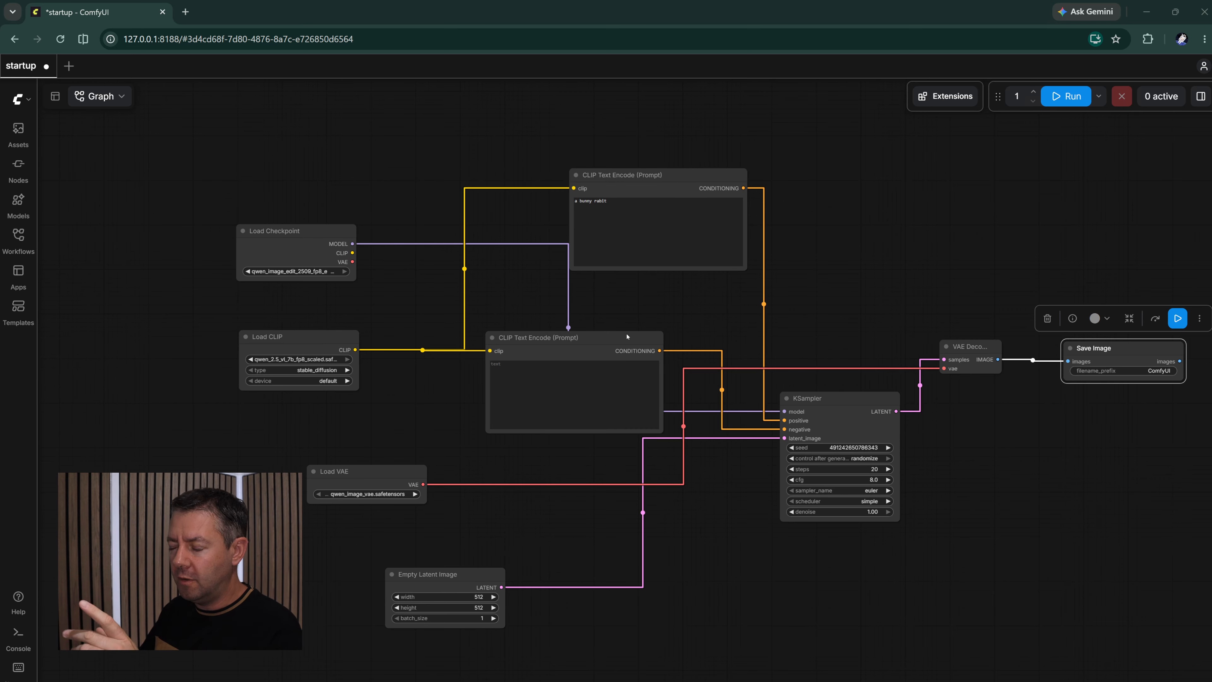
# - Examine the startup workflow in ComfyUI, selecting both CLIP Text Encode nodes, Load Checkpoint and Load CLIP
pyautogui.moveTo(412, 181); pyautogui.dragTo(411, 224)
pyautogui.moveTo(514, 163); pyautogui.dragTo(482, 190)
pyautogui.scroll(8, 472, 354)
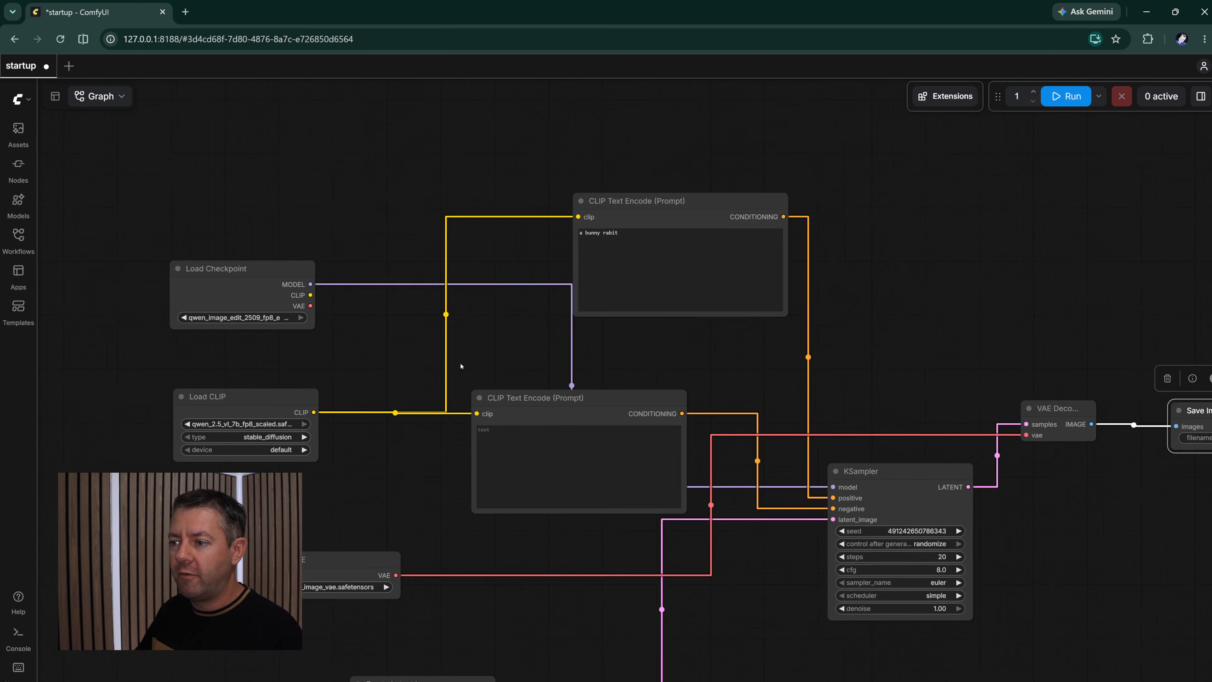
pyautogui.scroll(-8, 475, 354)
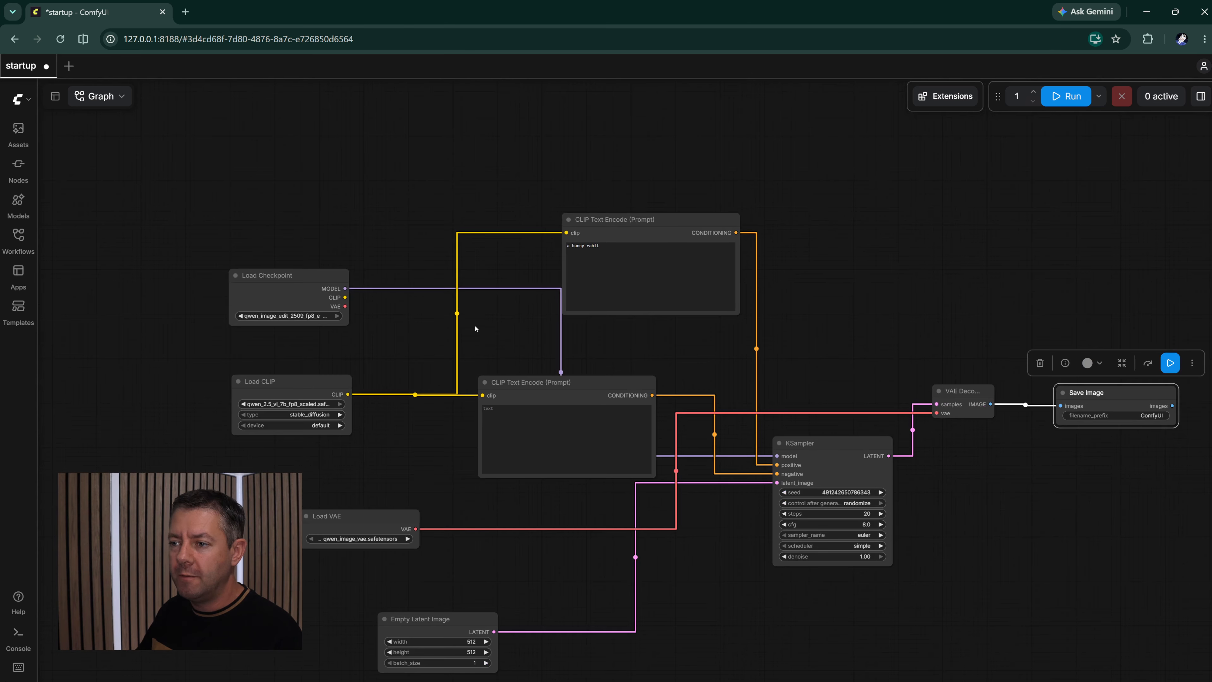
pyautogui.moveTo(178, 160); pyautogui.dragTo(935, 671)
pyautogui.click(318, 218)
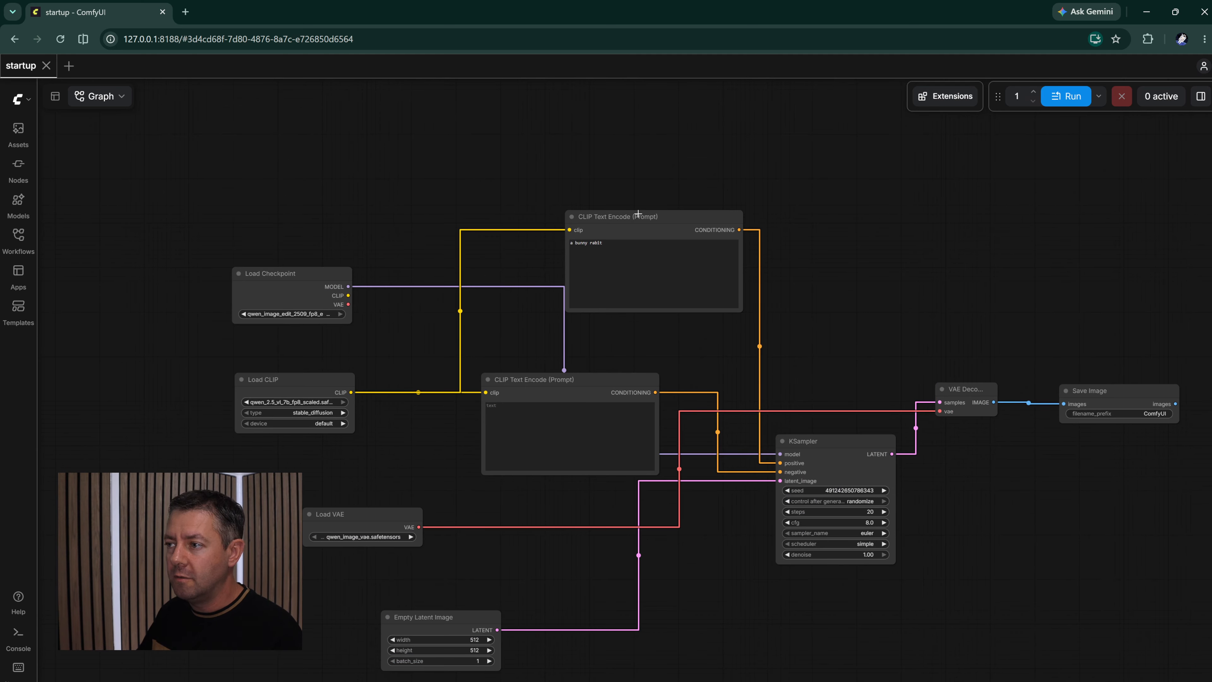
pyautogui.click(639, 213)
pyautogui.keyDown('shift'); pyautogui.click(508, 375); pyautogui.keyUp('shift')
pyautogui.keyDown('shift'); pyautogui.click(286, 273); pyautogui.keyUp('shift')
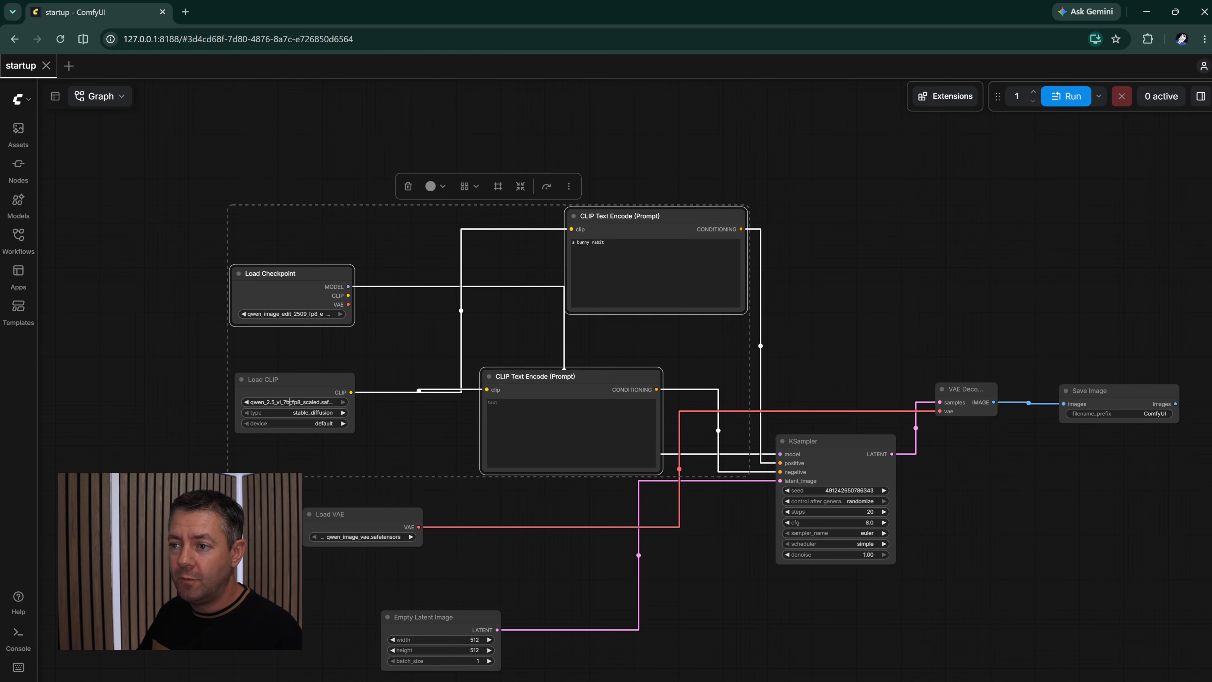
pyautogui.keyDown('shift'); pyautogui.click(291, 380); pyautogui.keyUp('shift')
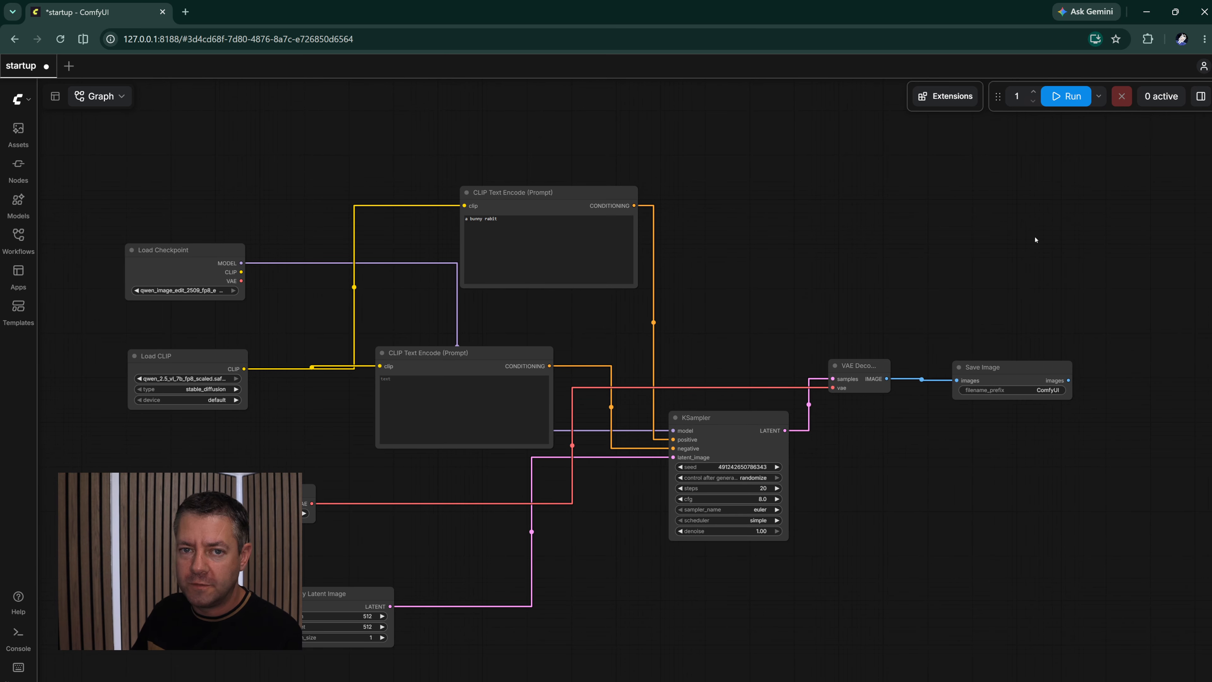
# - Move the CLIP Text Encode node containing "a bunny rabit" slightly closer to the loader nodes
pyautogui.moveTo(950, 246); pyautogui.dragTo(987, 251)
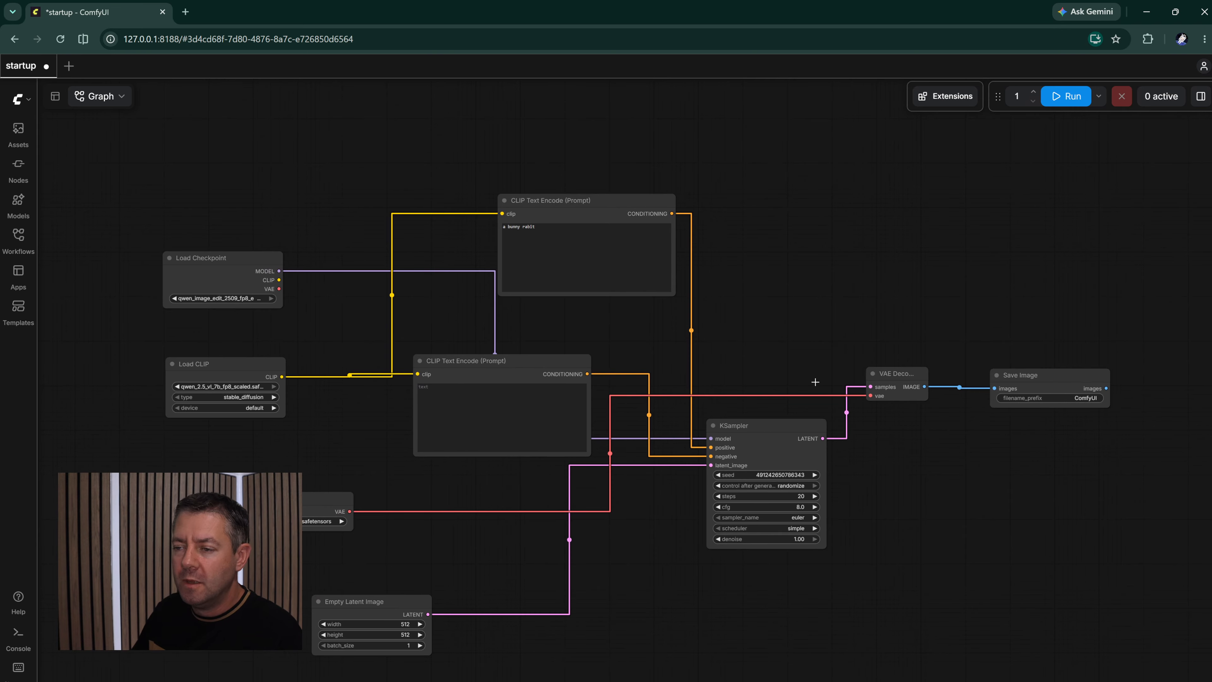
pyautogui.scroll(2, 360, 440)
pyautogui.scroll(3, 360, 442)
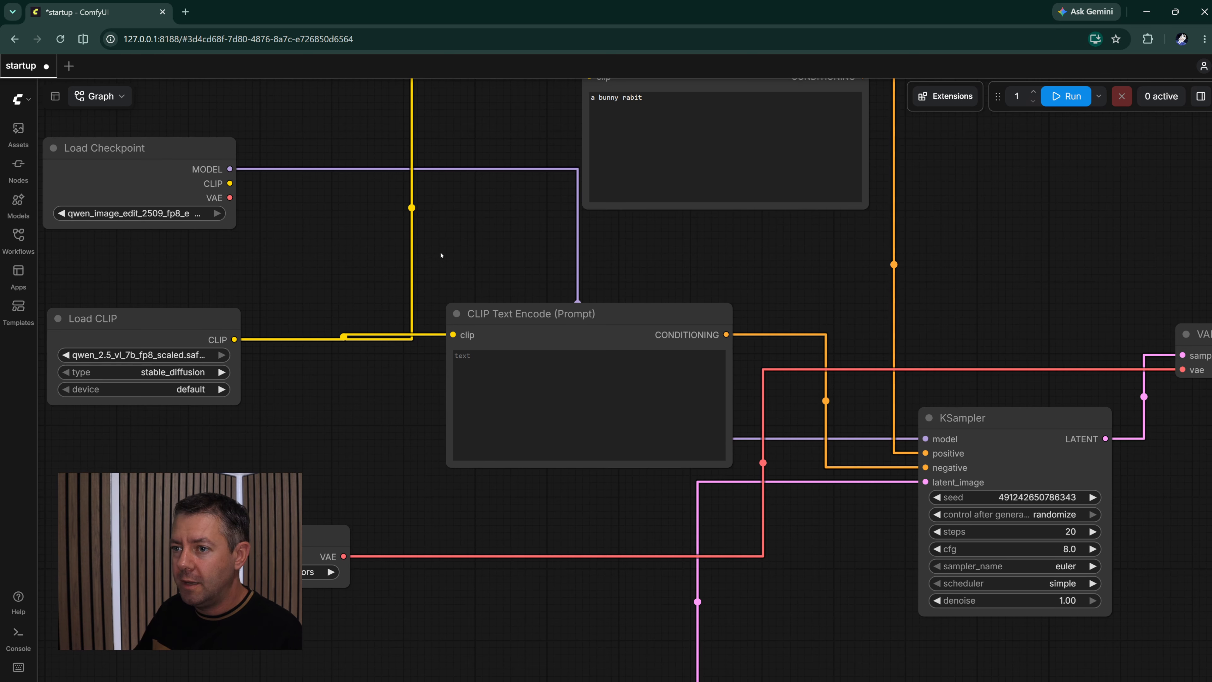
pyautogui.moveTo(481, 248); pyautogui.dragTo(380, 418)
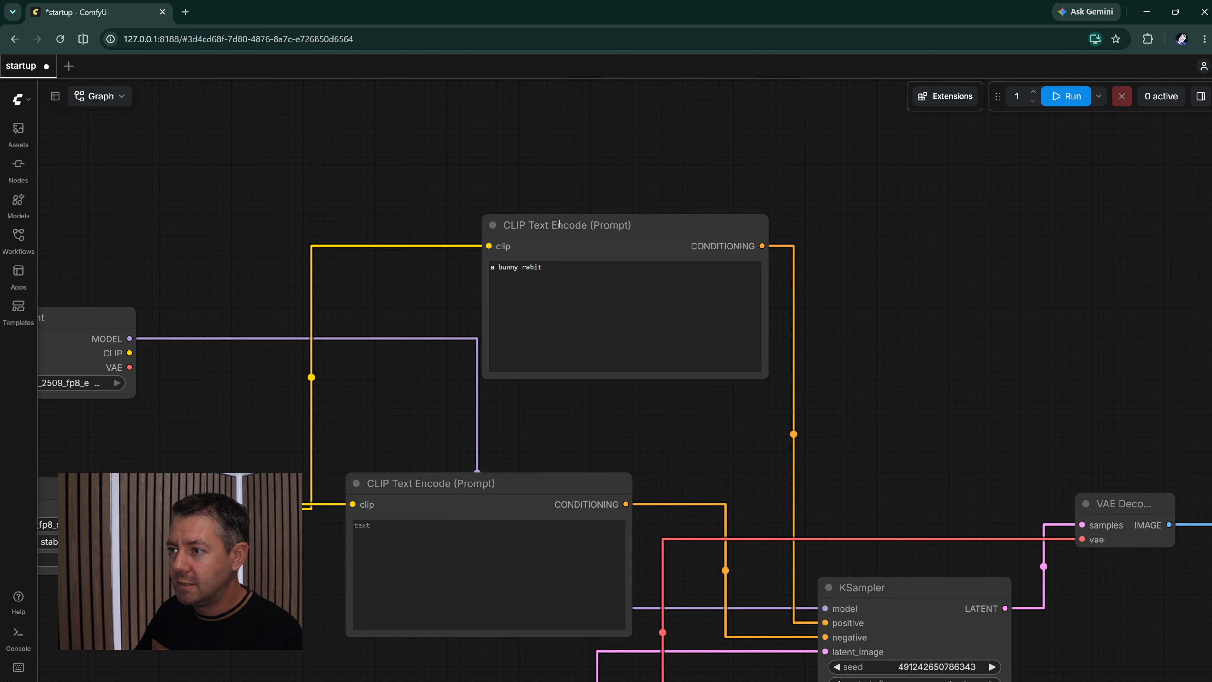
pyautogui.moveTo(558, 225); pyautogui.dragTo(484, 205)
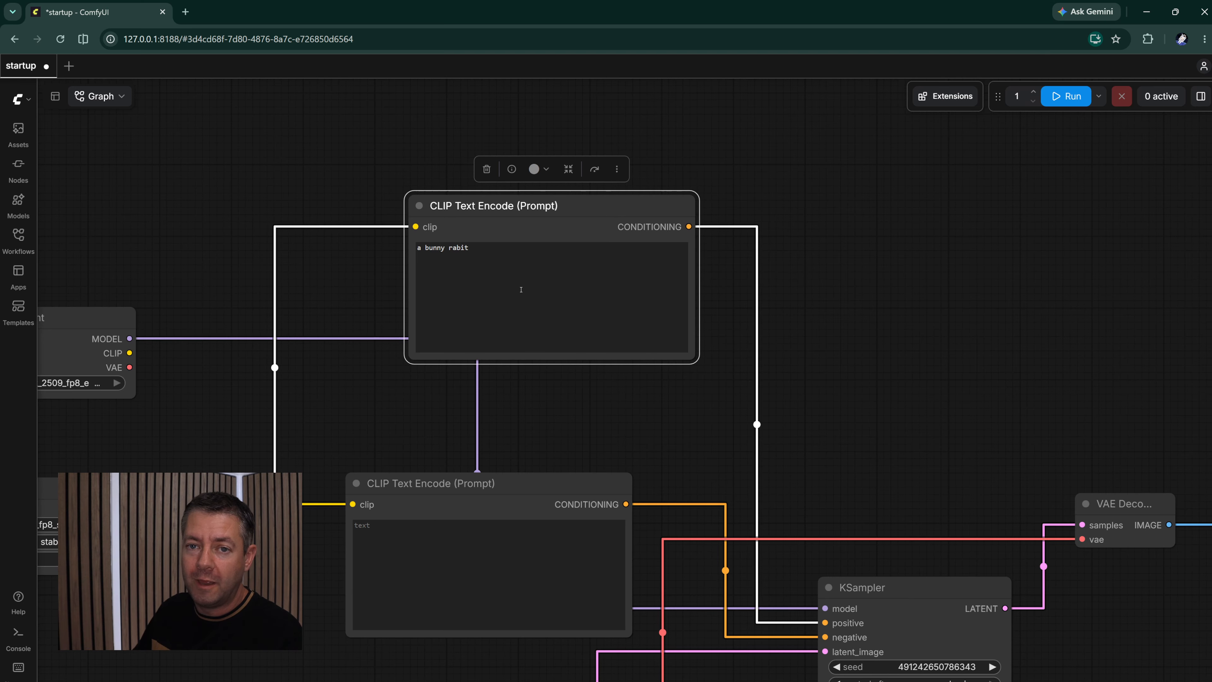
# - Move the Save Image node a little farther away from the VAE Decode node
pyautogui.moveTo(869, 353); pyautogui.dragTo(473, 256)
pyautogui.moveTo(776, 328); pyautogui.dragTo(690, 334)
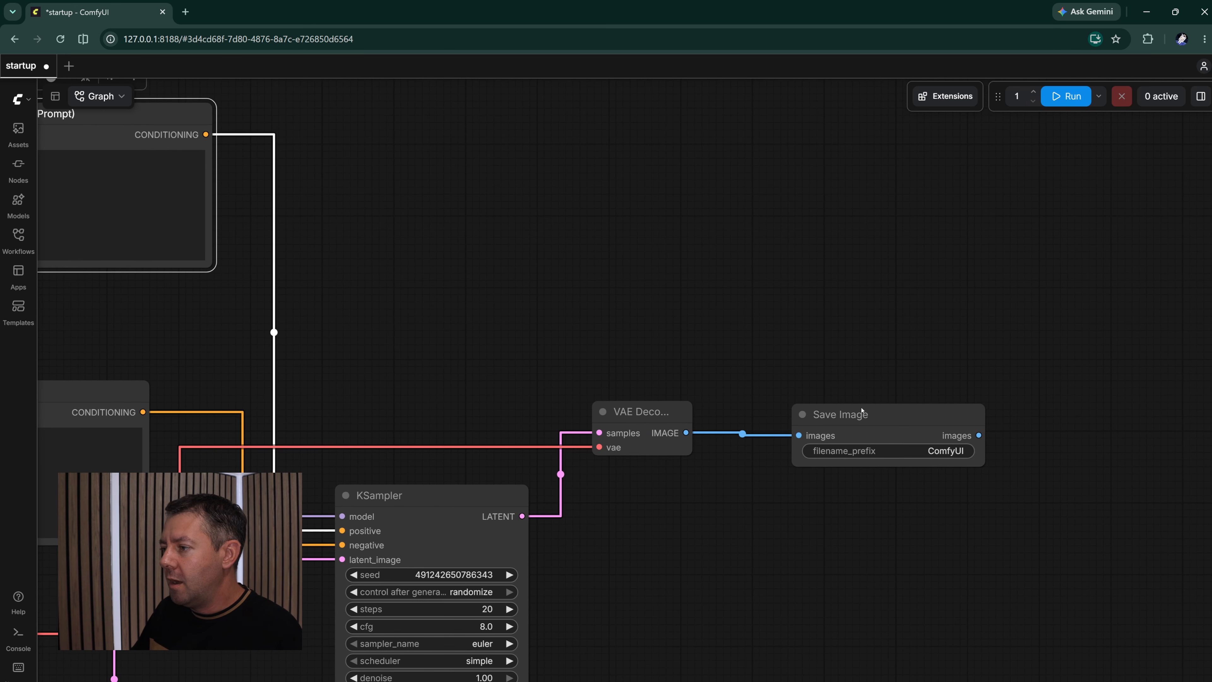
pyautogui.moveTo(865, 414); pyautogui.dragTo(933, 409)
pyautogui.moveTo(894, 289); pyautogui.dragTo(953, 380)
pyautogui.scroll(-1, 953, 380)
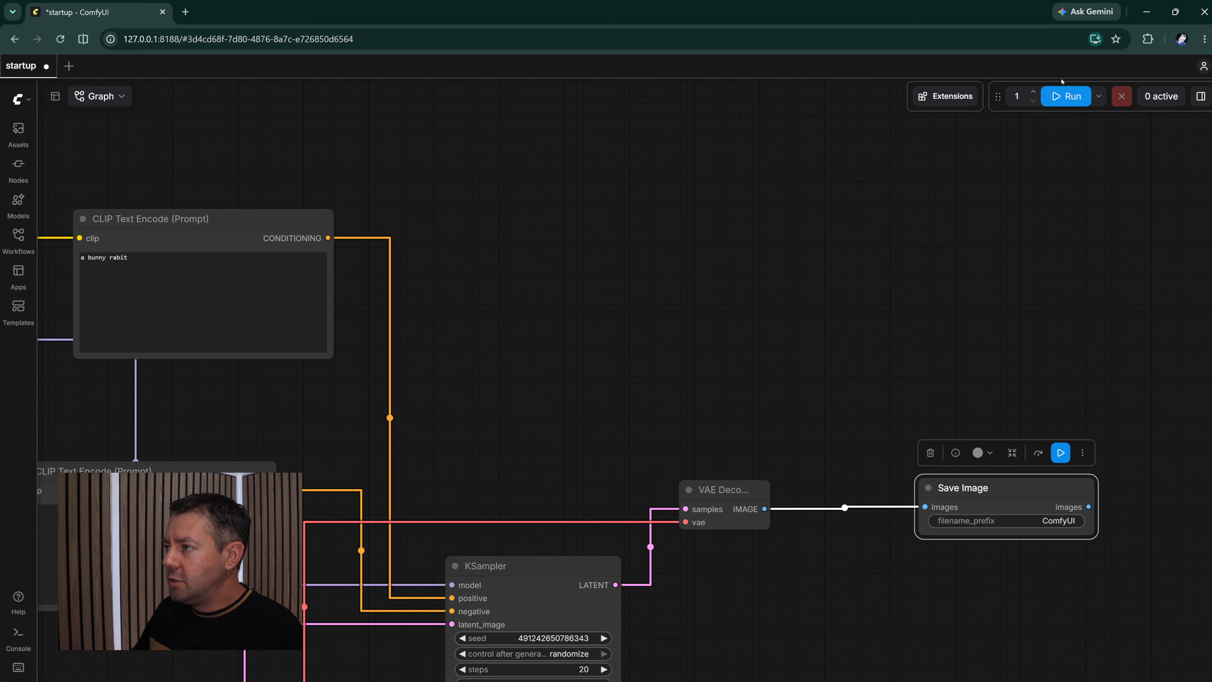
# - Run the startup workflow once to generate the bunny image and bring the whole node graph into view
pyautogui.click(1067, 99)
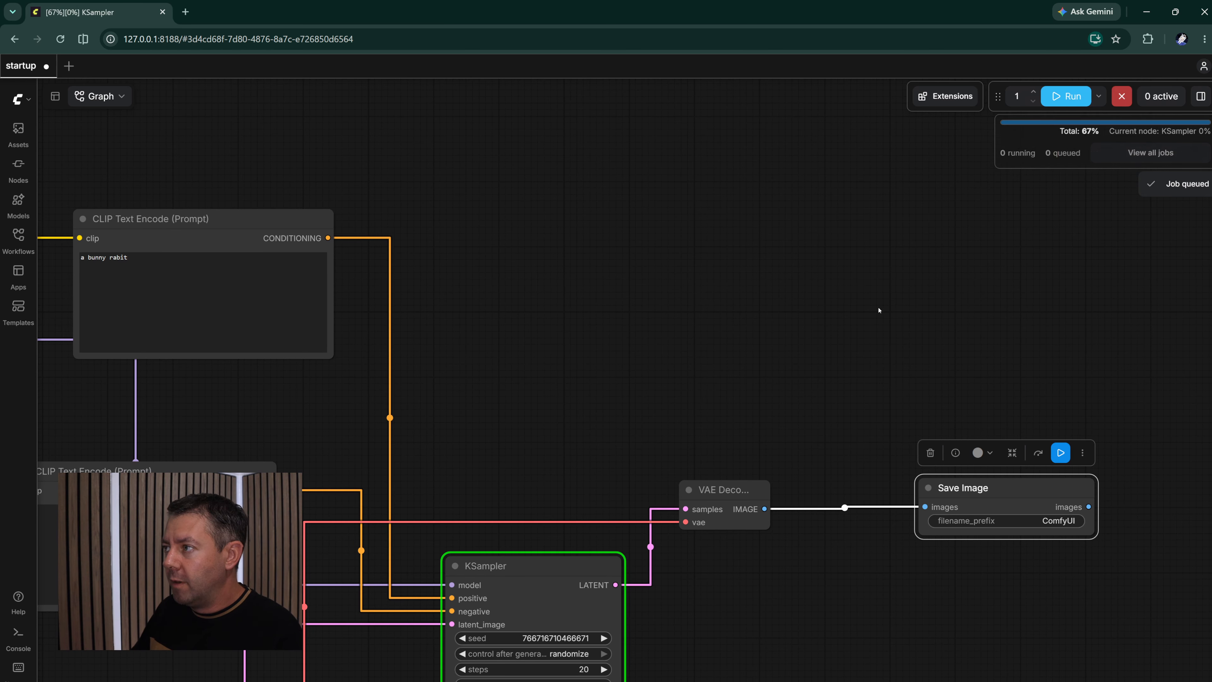
pyautogui.moveTo(647, 308); pyautogui.dragTo(806, 259)
pyautogui.scroll(-3, 898, 274)
pyautogui.scroll(-2, 892, 274)
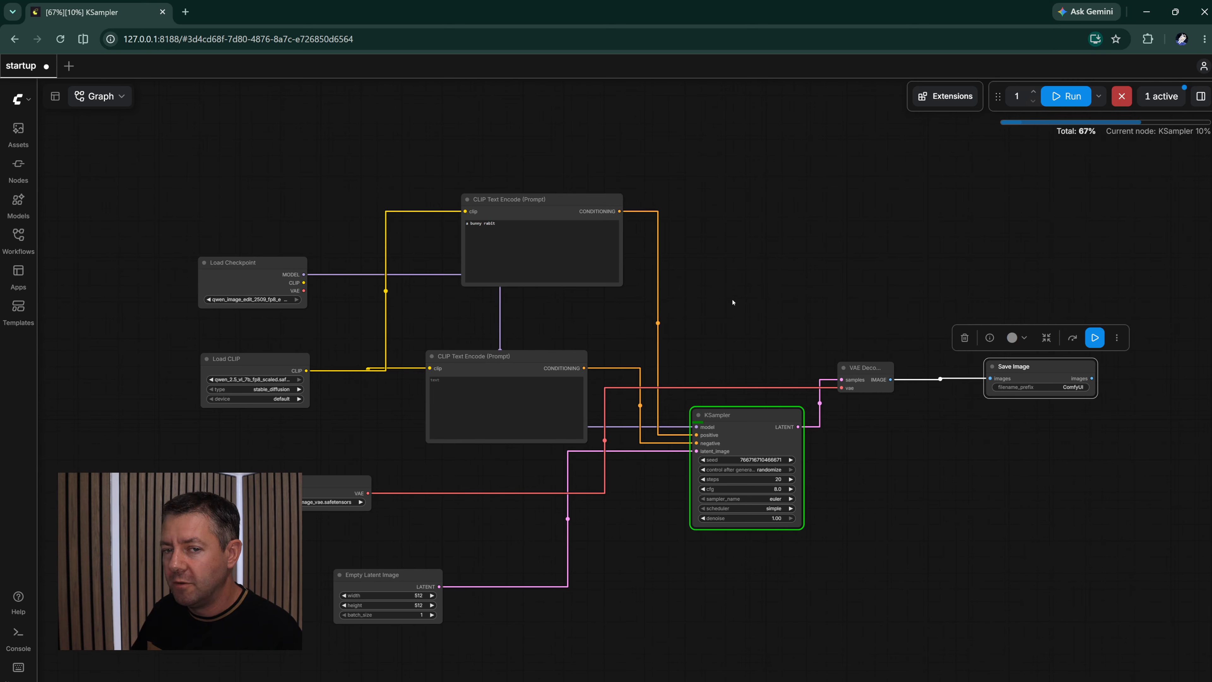
# - Expand the job queue and inspect the running job's progress and details
pyautogui.moveTo(1056, 125)
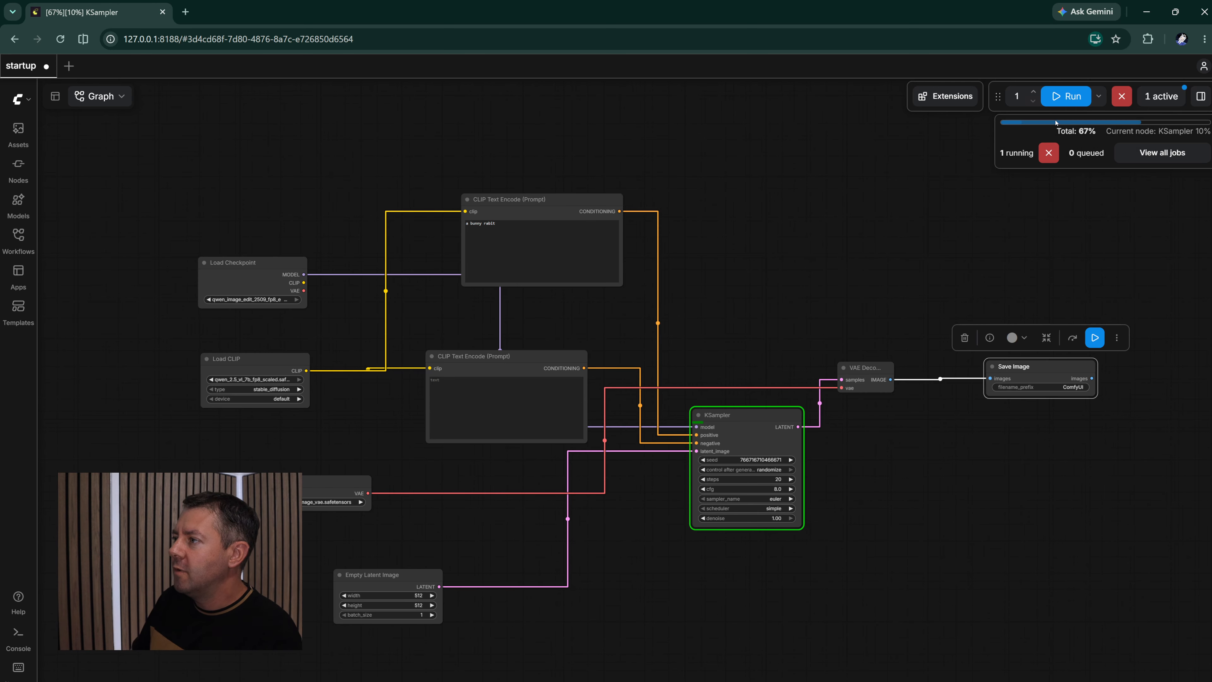
pyautogui.click(1156, 100)
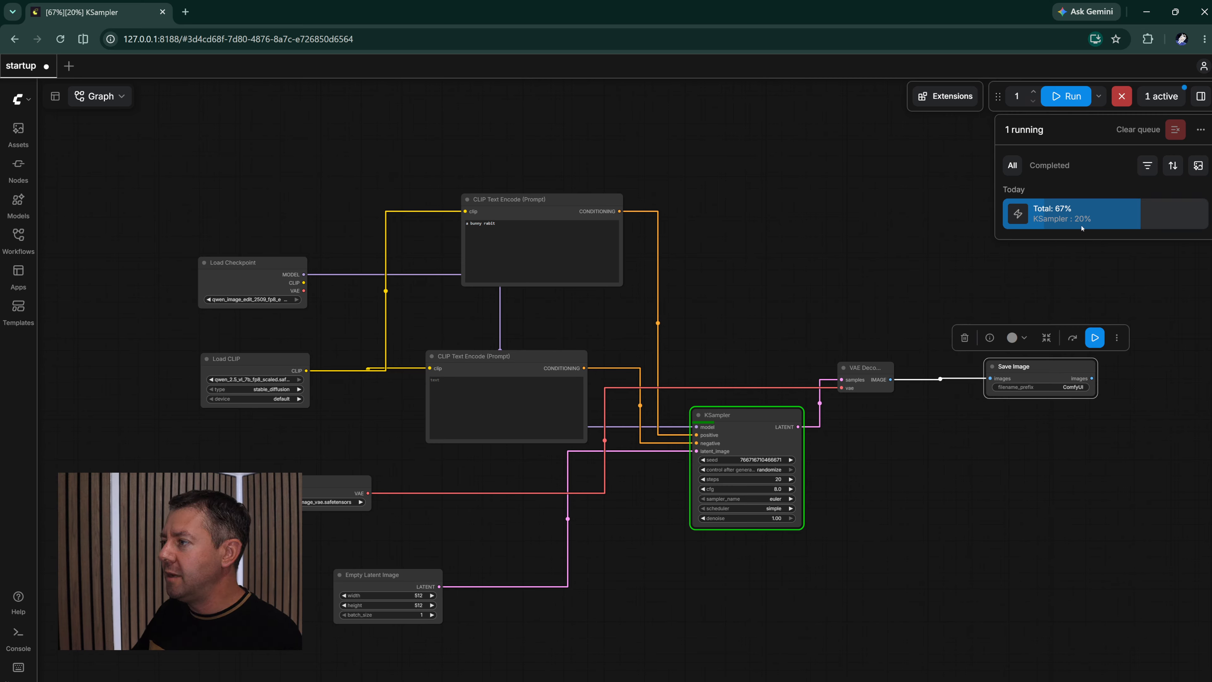
pyautogui.moveTo(1082, 225)
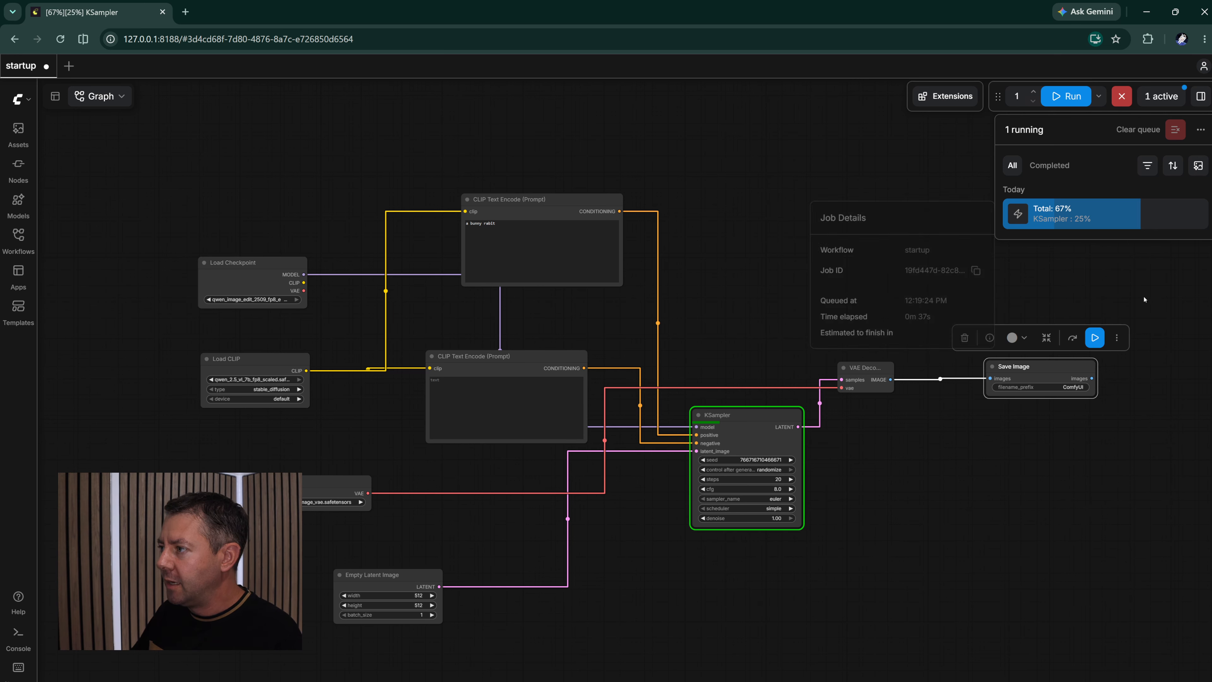
pyautogui.moveTo(1139, 220)
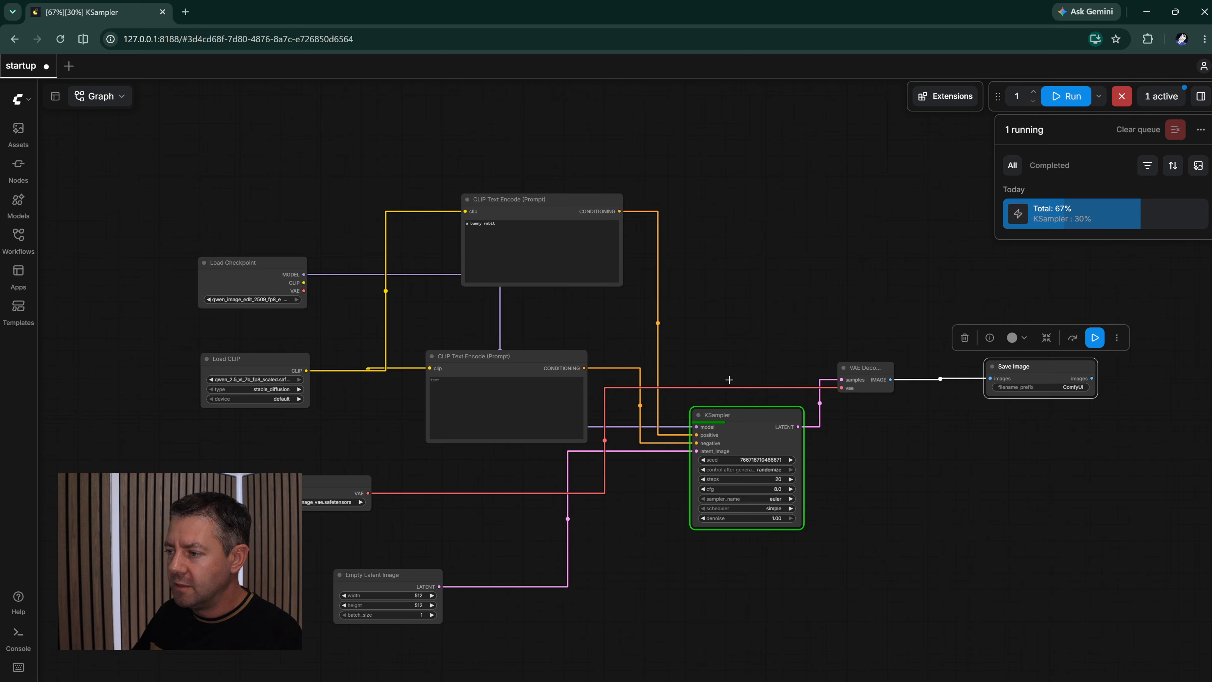
# - Shift the KSampler, VAE Decode and Save Image nodes slightly lower in the graph
pyautogui.click(746, 410)
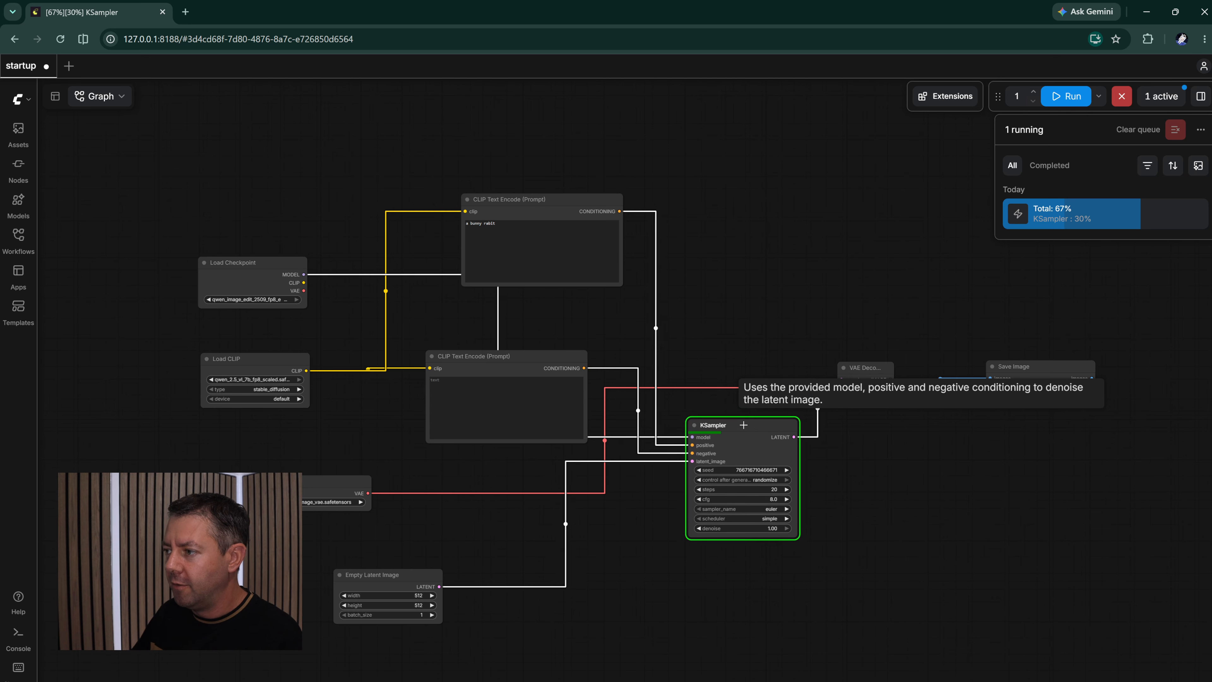
pyautogui.moveTo(746, 411); pyautogui.dragTo(745, 421)
pyautogui.moveTo(869, 367); pyautogui.dragTo(885, 386)
pyautogui.moveTo(1014, 366); pyautogui.dragTo(1036, 381)
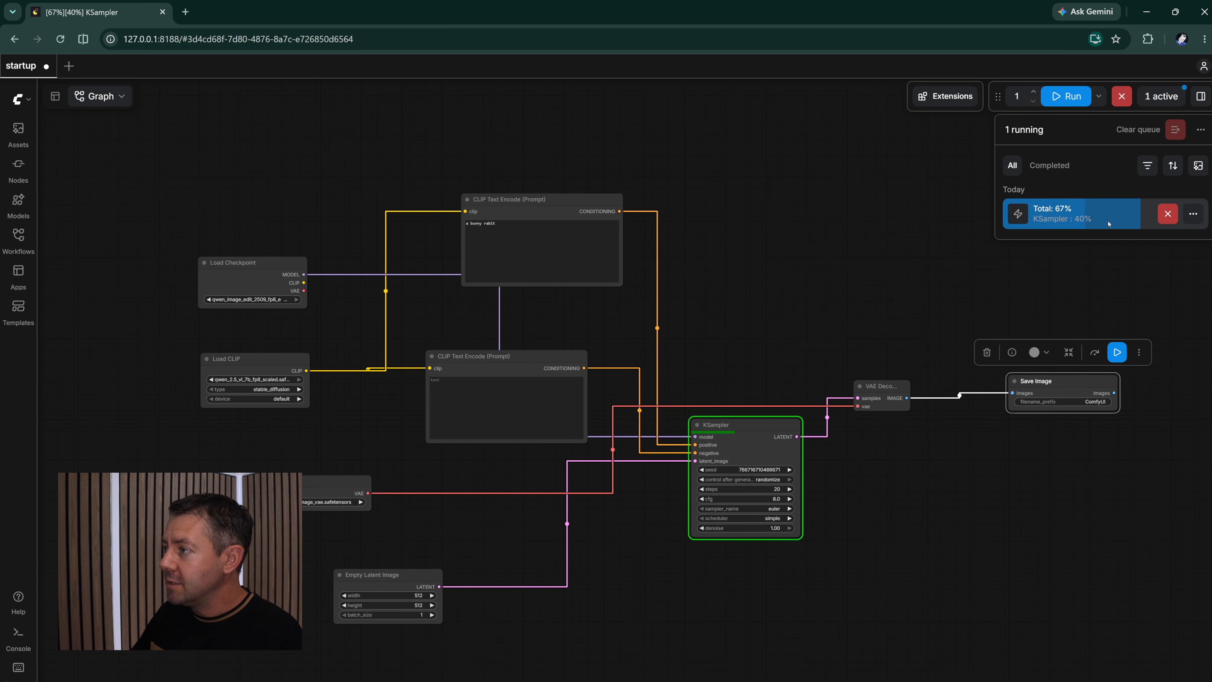
pyautogui.scroll(5, 733, 429)
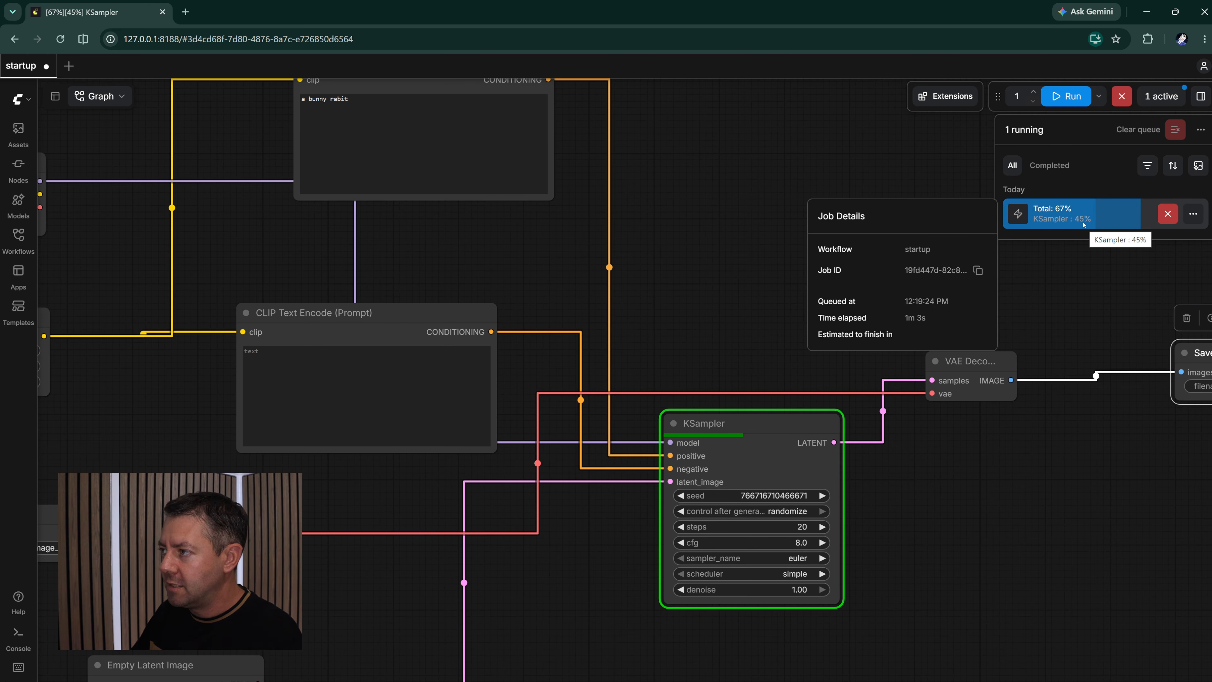
# - Move the VAE Decode node slightly closer to Save Image and shift the Save Image node slightly lower
pyautogui.scroll(1, 1081, 309)
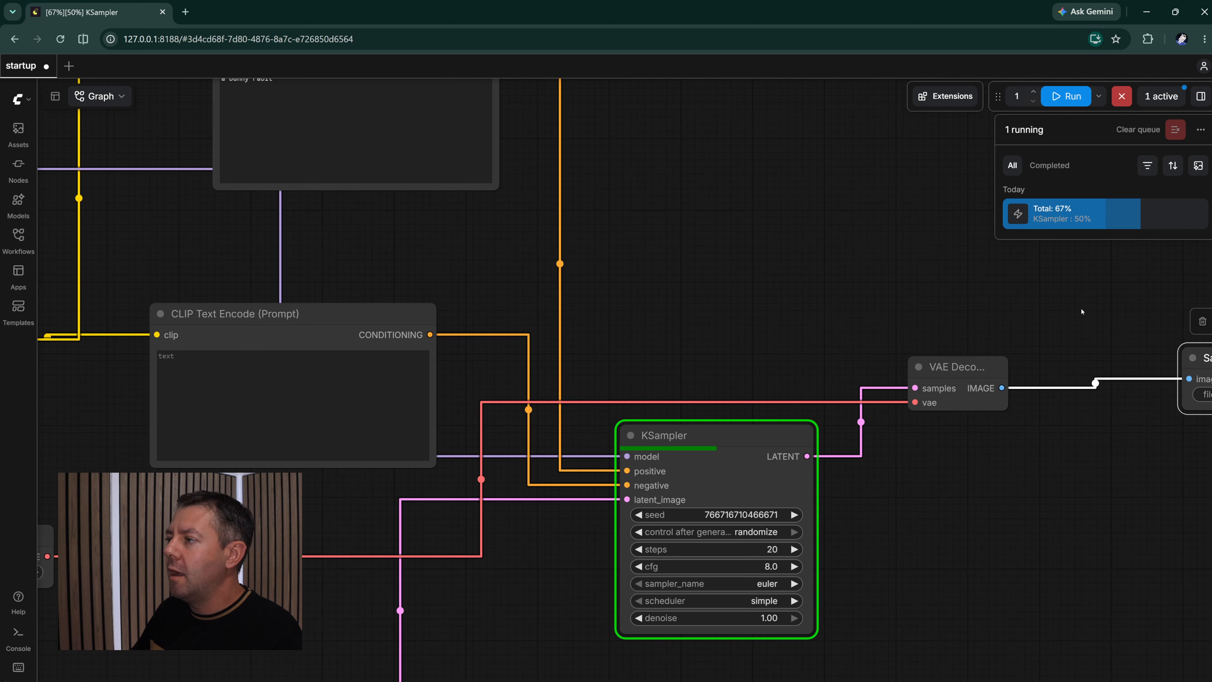
pyautogui.moveTo(1082, 310); pyautogui.dragTo(1025, 322)
pyautogui.moveTo(895, 342); pyautogui.dragTo(750, 350)
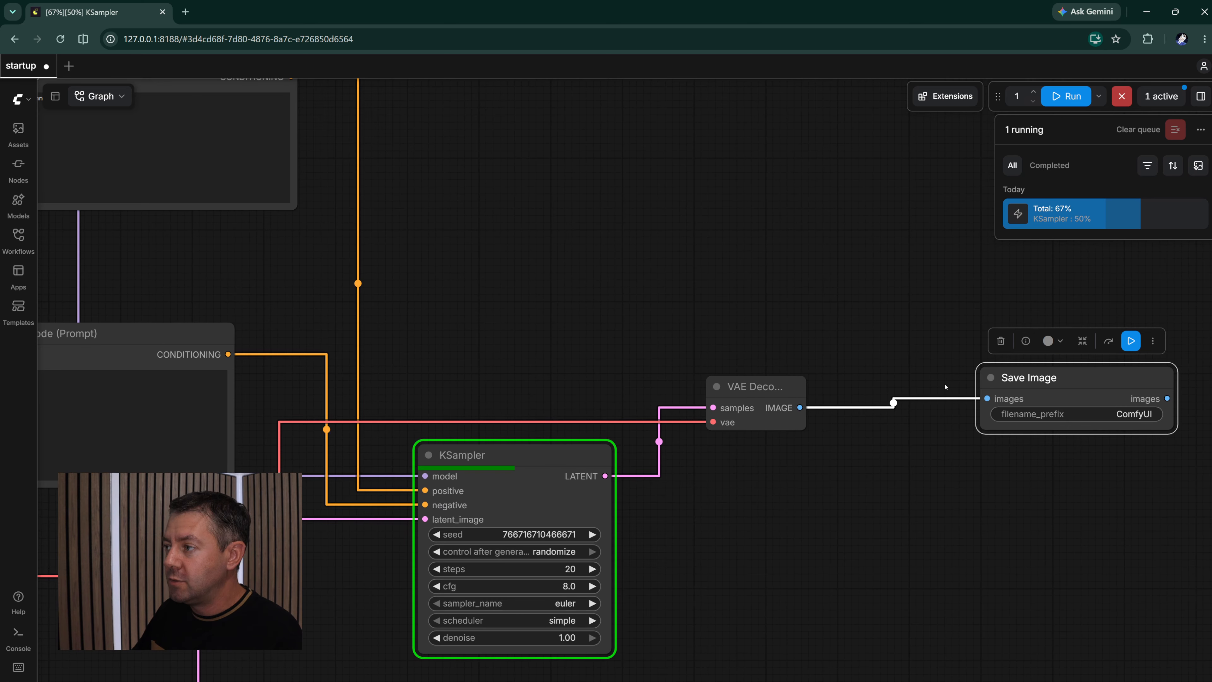
pyautogui.moveTo(766, 396); pyautogui.dragTo(784, 401)
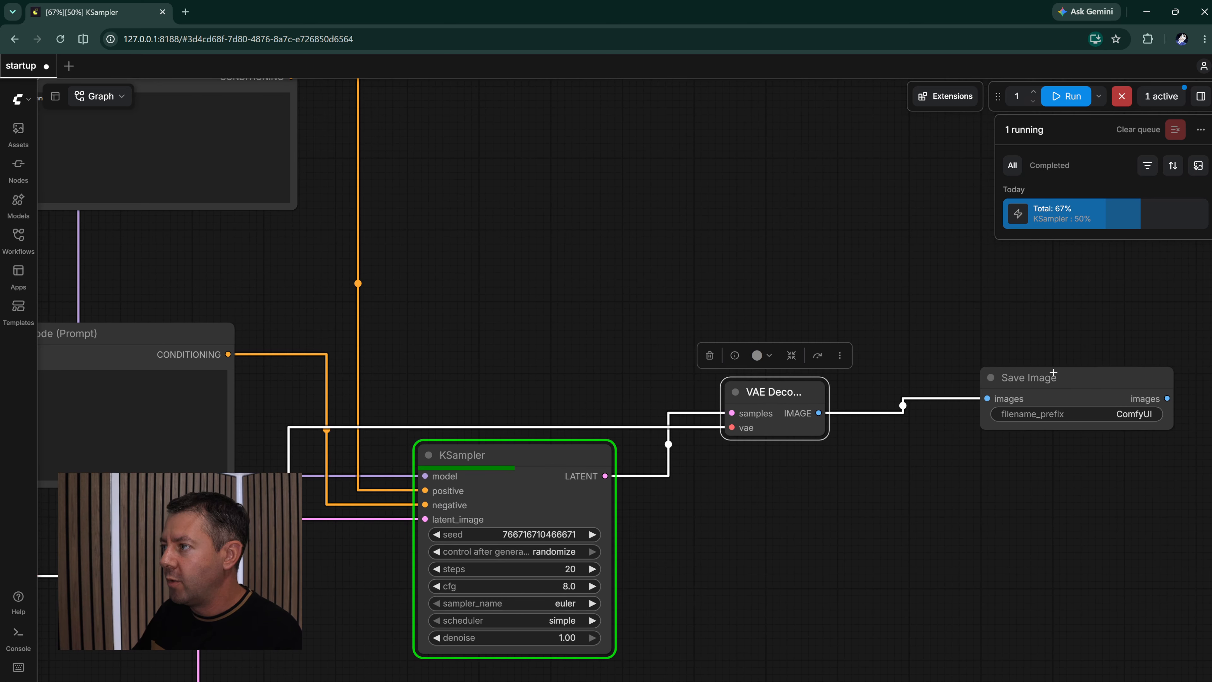
pyautogui.moveTo(1052, 371); pyautogui.dragTo(1051, 377)
pyautogui.moveTo(1045, 314); pyautogui.dragTo(966, 335)
pyautogui.scroll(-3, 1004, 321)
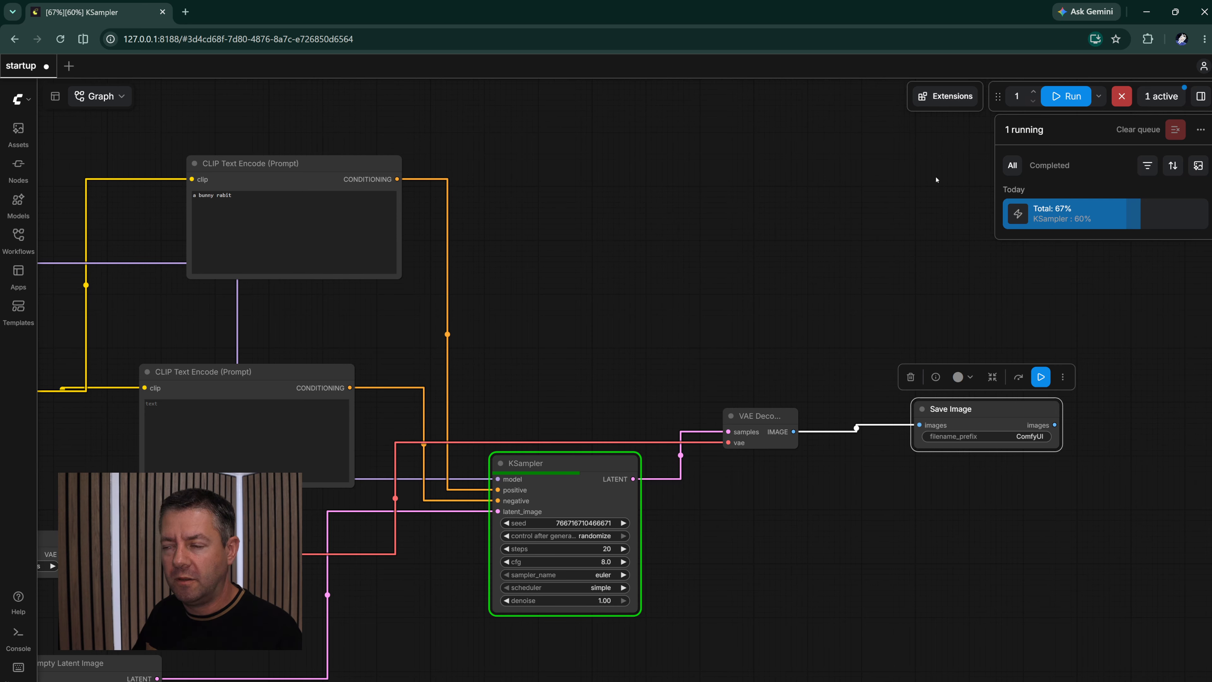
# - Open the Nodes Manager, browse the available node packs sorted by downloads, and close it without installing any
pyautogui.click(944, 96)
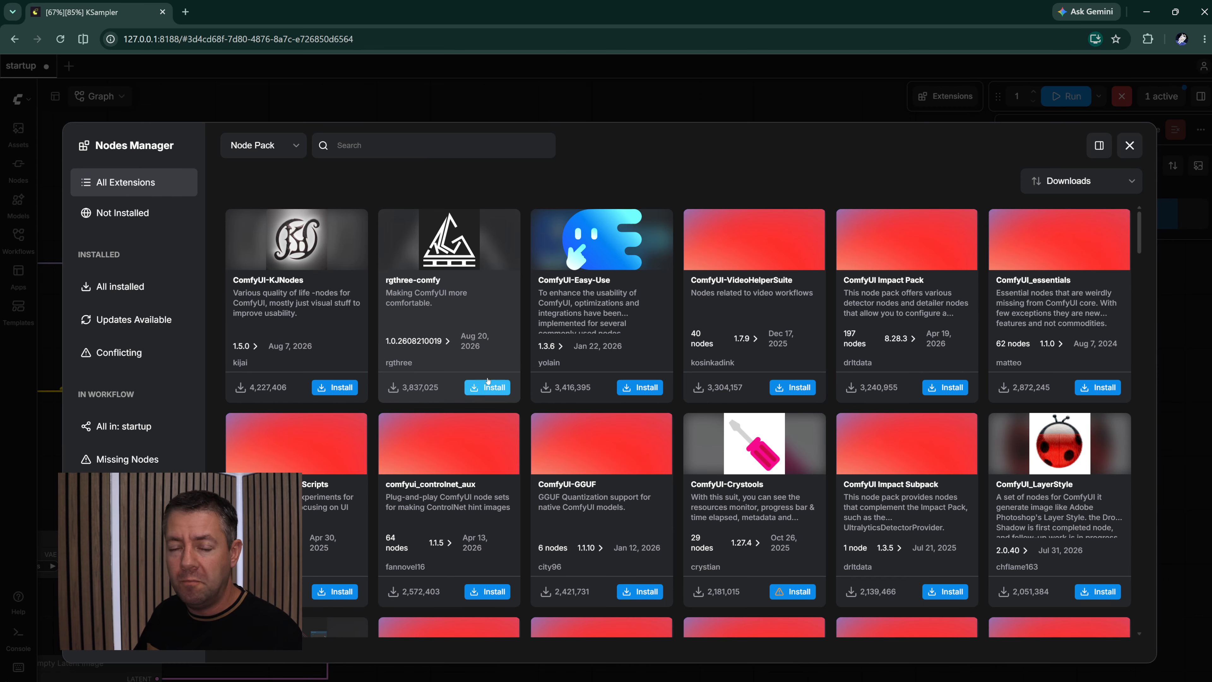
pyautogui.scroll(-20, 502, 389)
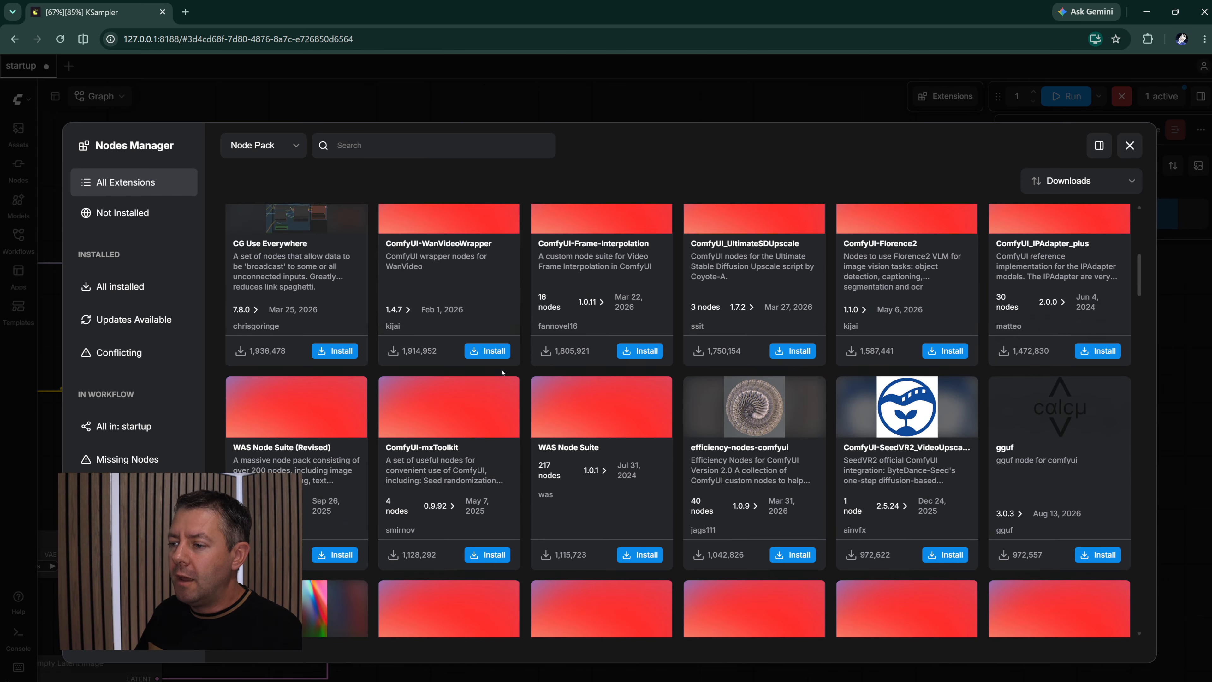
pyautogui.scroll(-20, 504, 378)
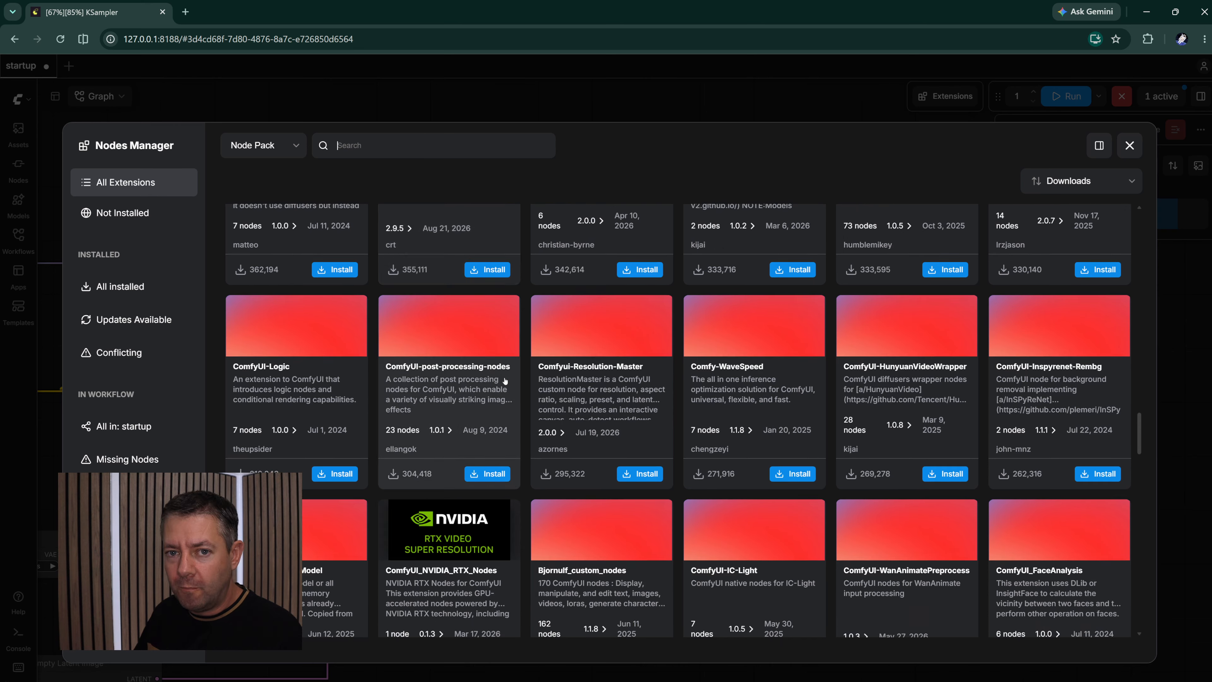
pyautogui.scroll(-10, 515, 366)
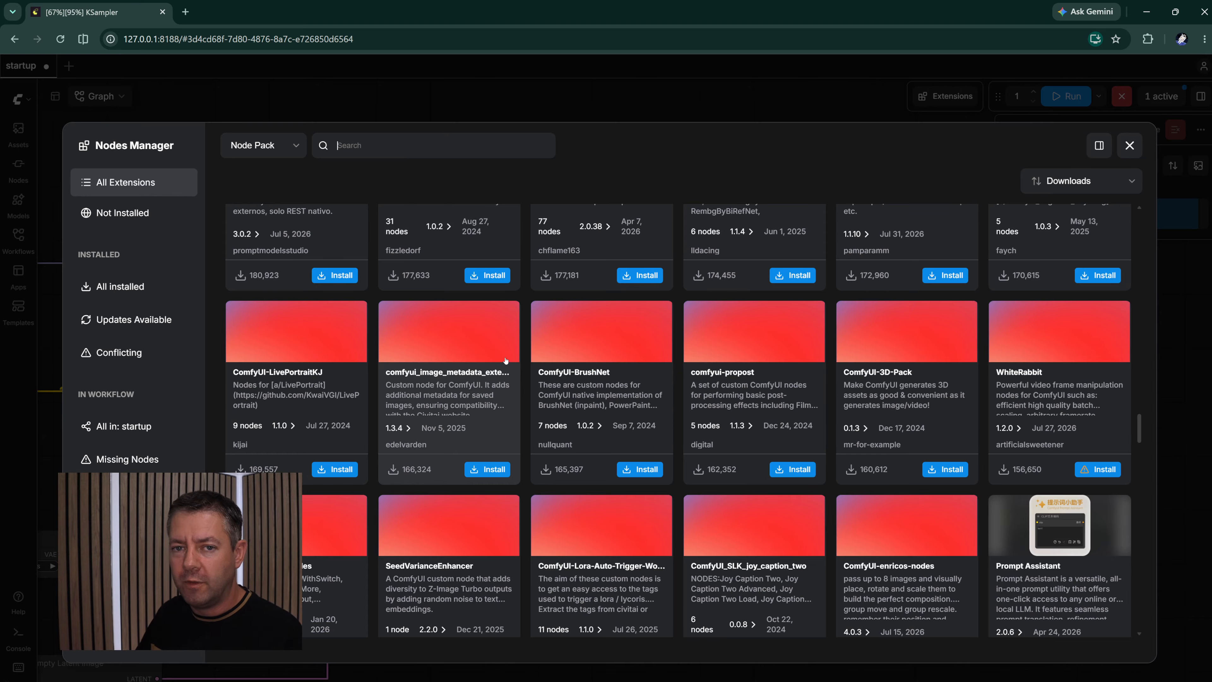
pyautogui.click(1130, 146)
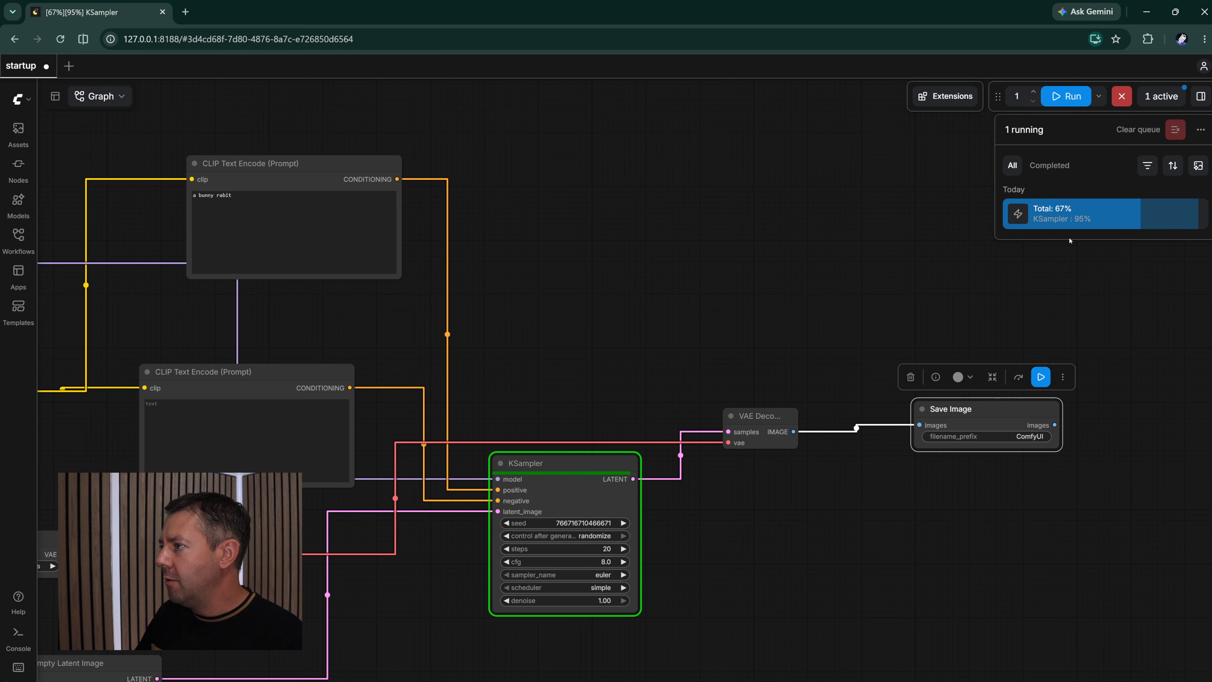
# - Examine the finished bunny image in the Save Image node, close the job queue, and bring the whole graph into view
pyautogui.moveTo(1066, 222)
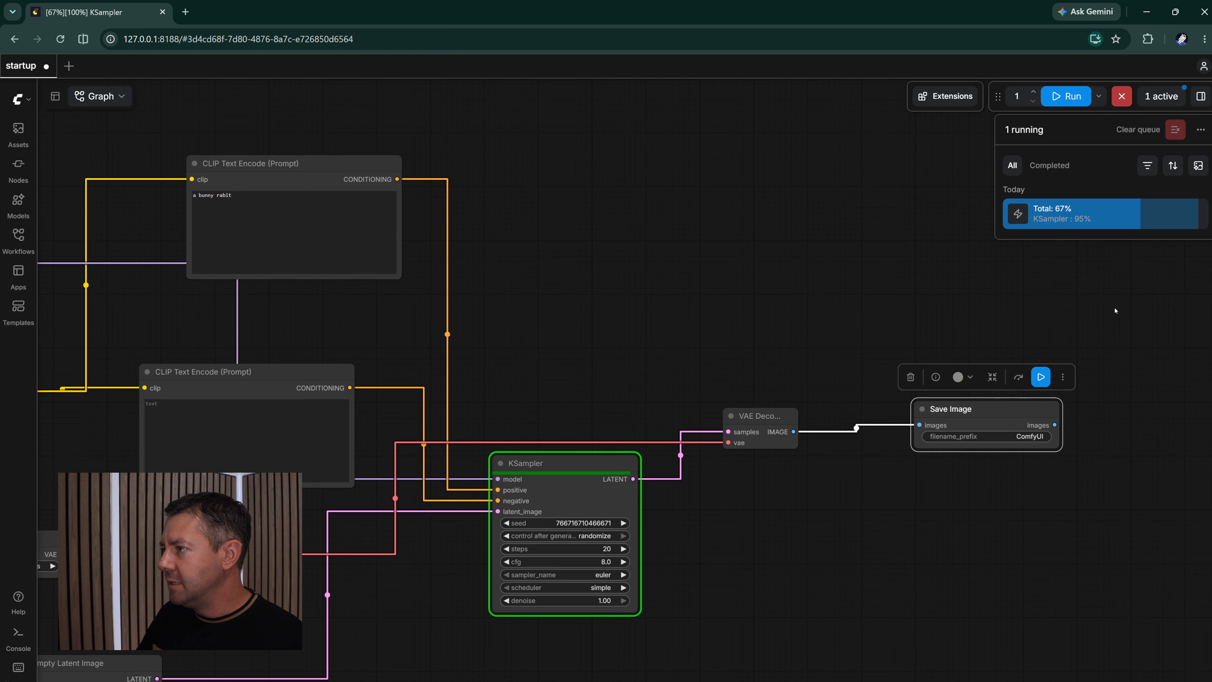
pyautogui.moveTo(1114, 309); pyautogui.dragTo(1052, 318)
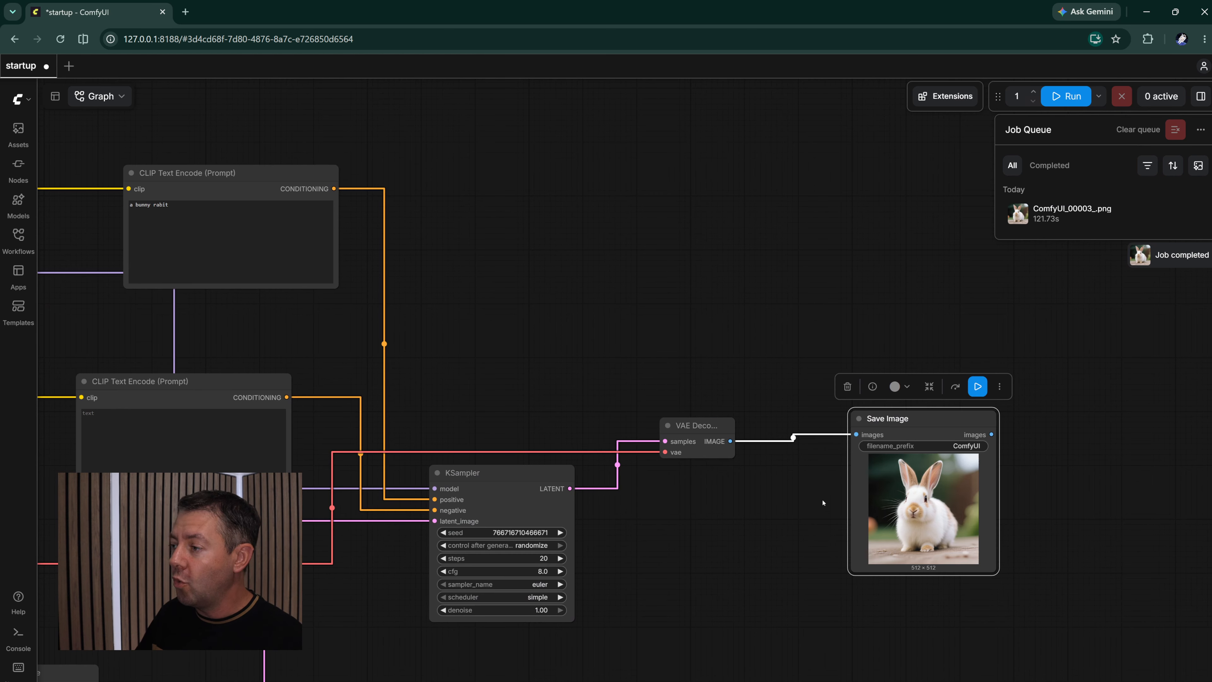
pyautogui.scroll(5, 1069, 487)
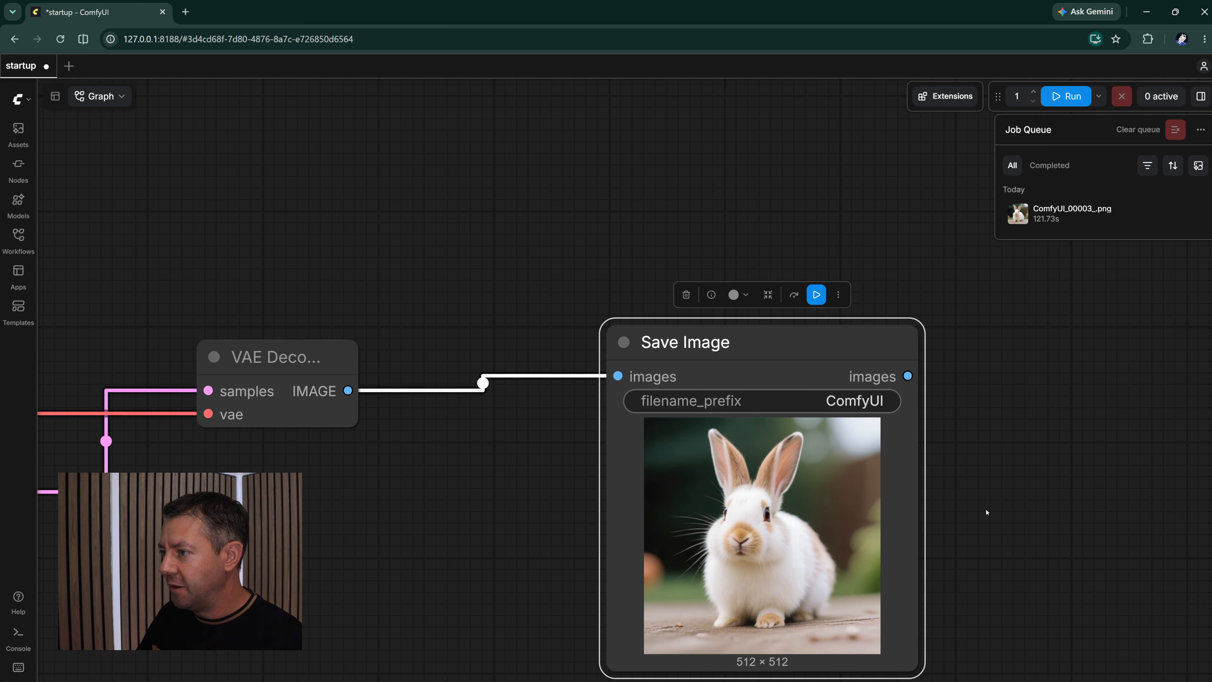
pyautogui.scroll(-5, 985, 511)
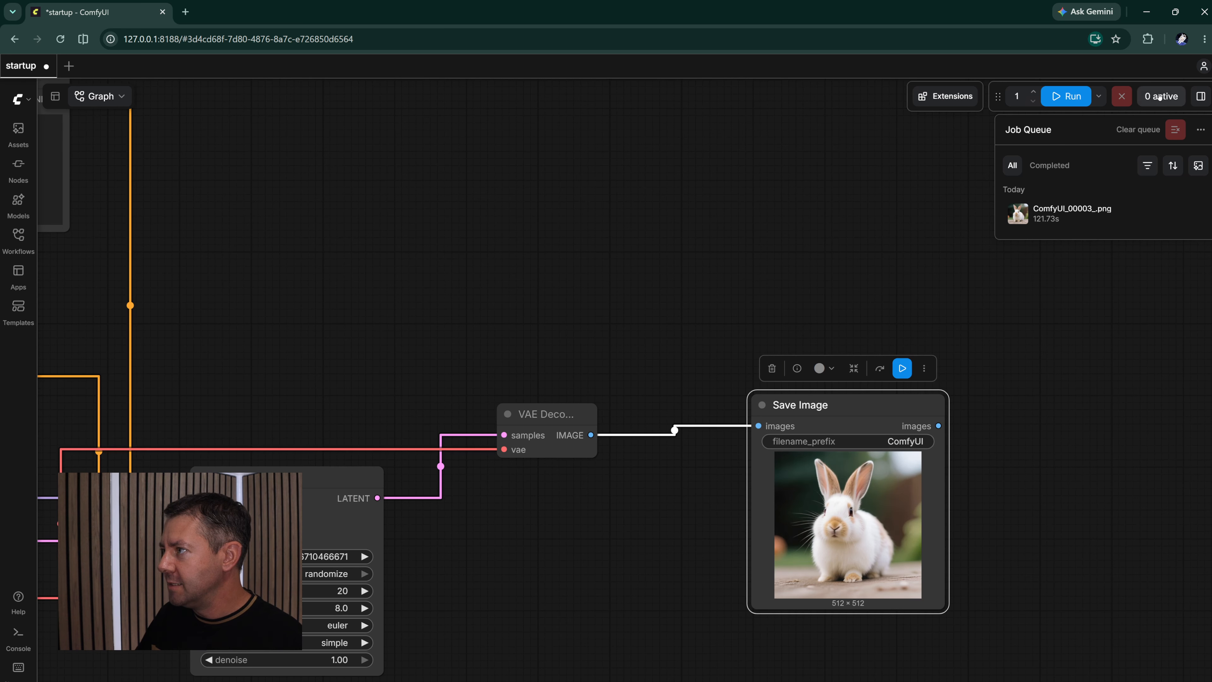
pyautogui.scroll(-5, 576, 222)
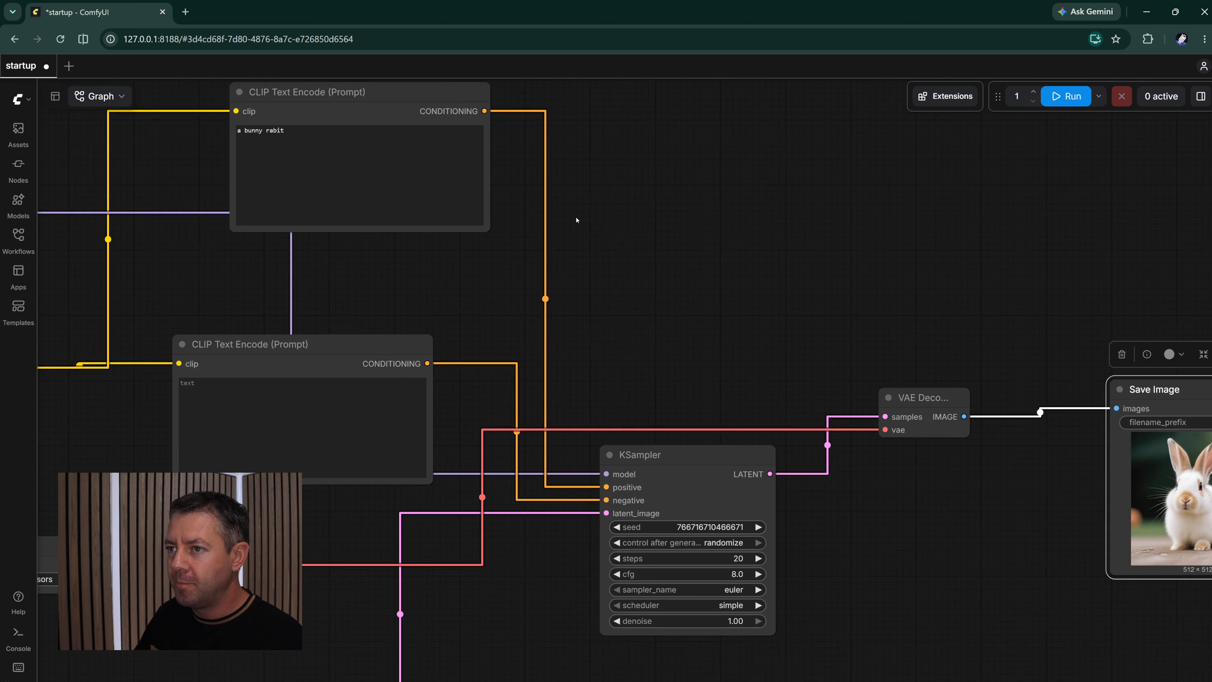
pyautogui.scroll(-1, 585, 198)
pyautogui.moveTo(582, 195); pyautogui.dragTo(580, 244)
pyautogui.moveTo(436, 191); pyautogui.dragTo(539, 224)
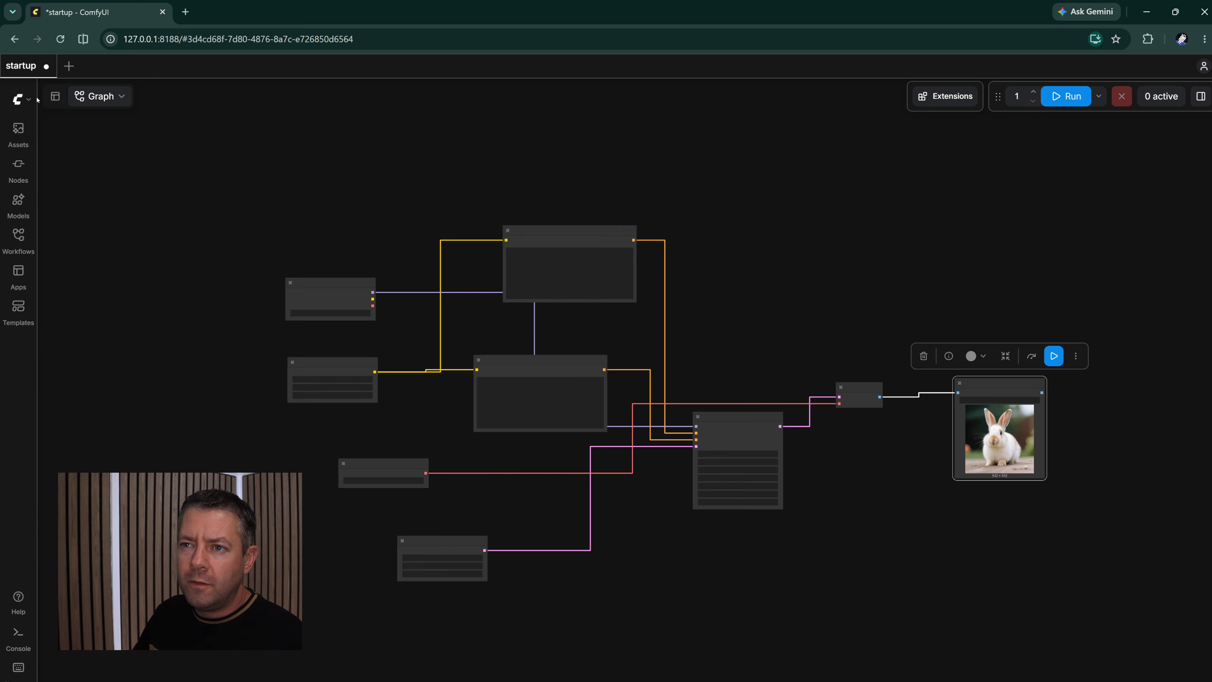
# - Look through the main application commands, open the official ComfyUI documentation, and return to the workflow by closing it
pyautogui.click(36, 100)
pyautogui.moveTo(65, 177)
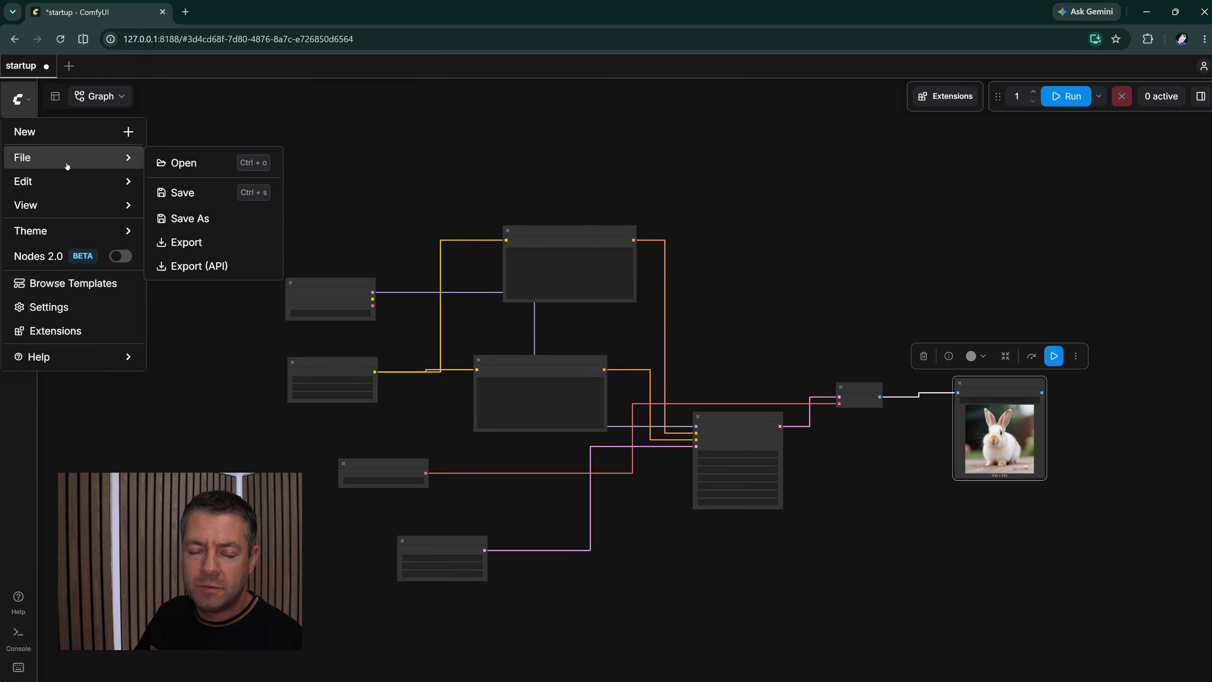
pyautogui.moveTo(64, 356)
pyautogui.click(181, 386)
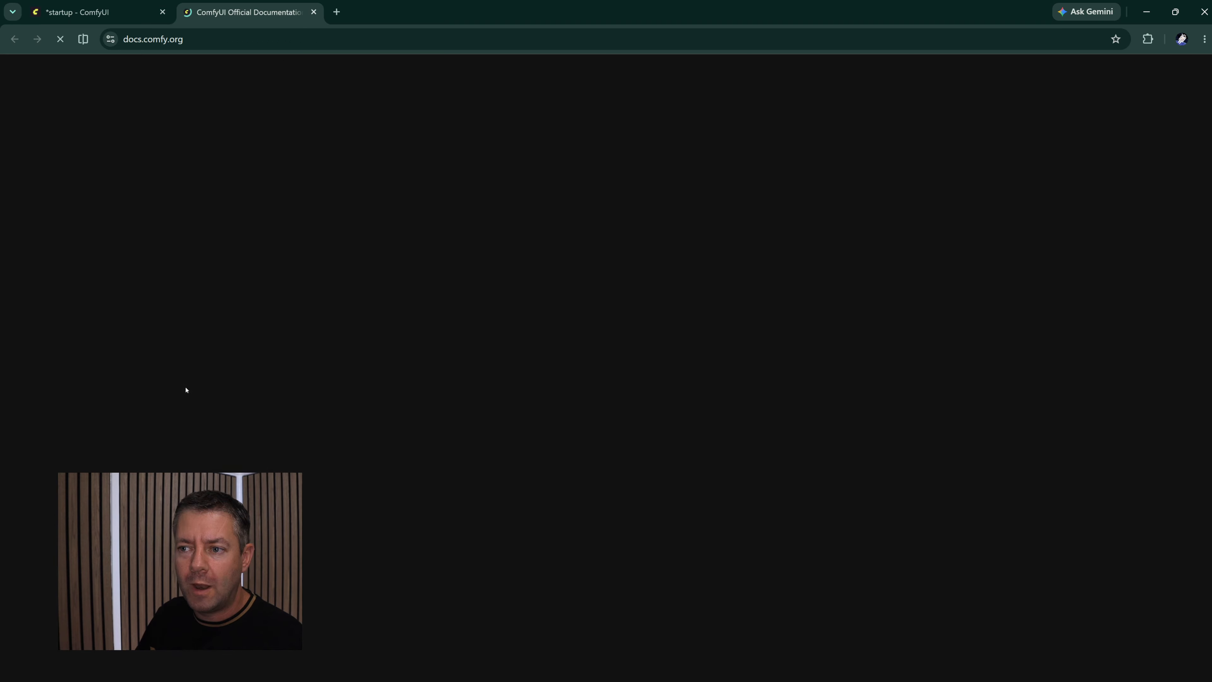
pyautogui.hotkey('ctrl', 'w')
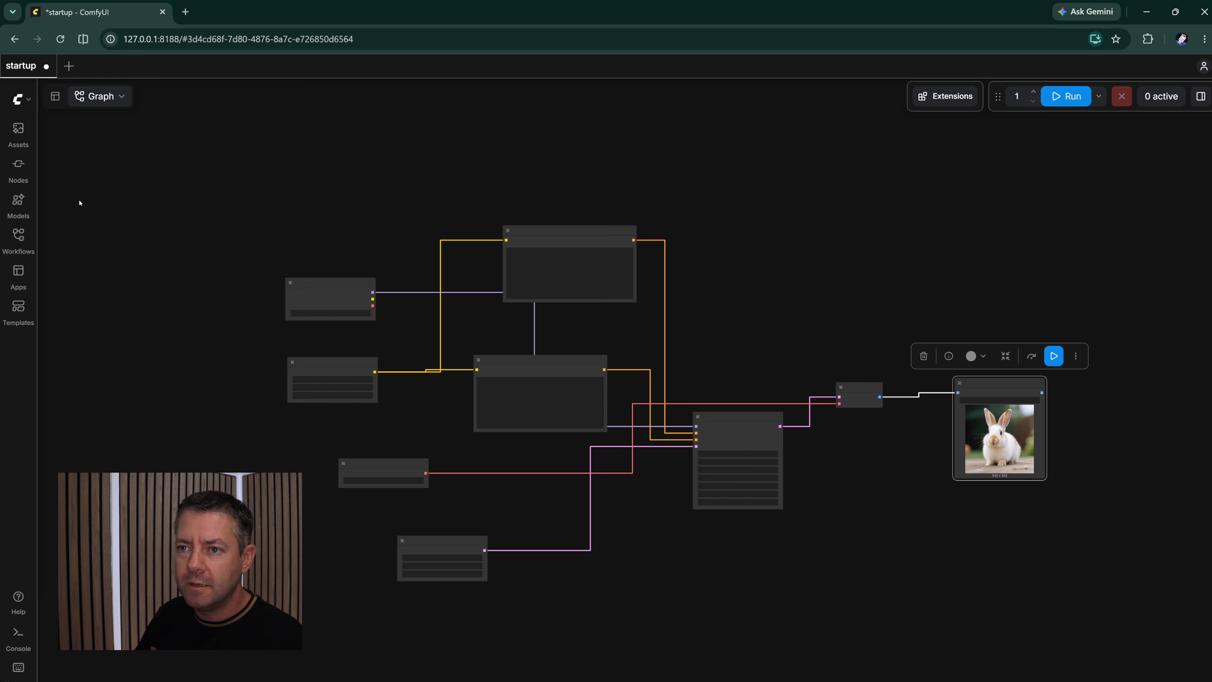
# - Show the generated media assets and examine the bunny image alongside the Save Image node's preview
pyautogui.click(18, 134)
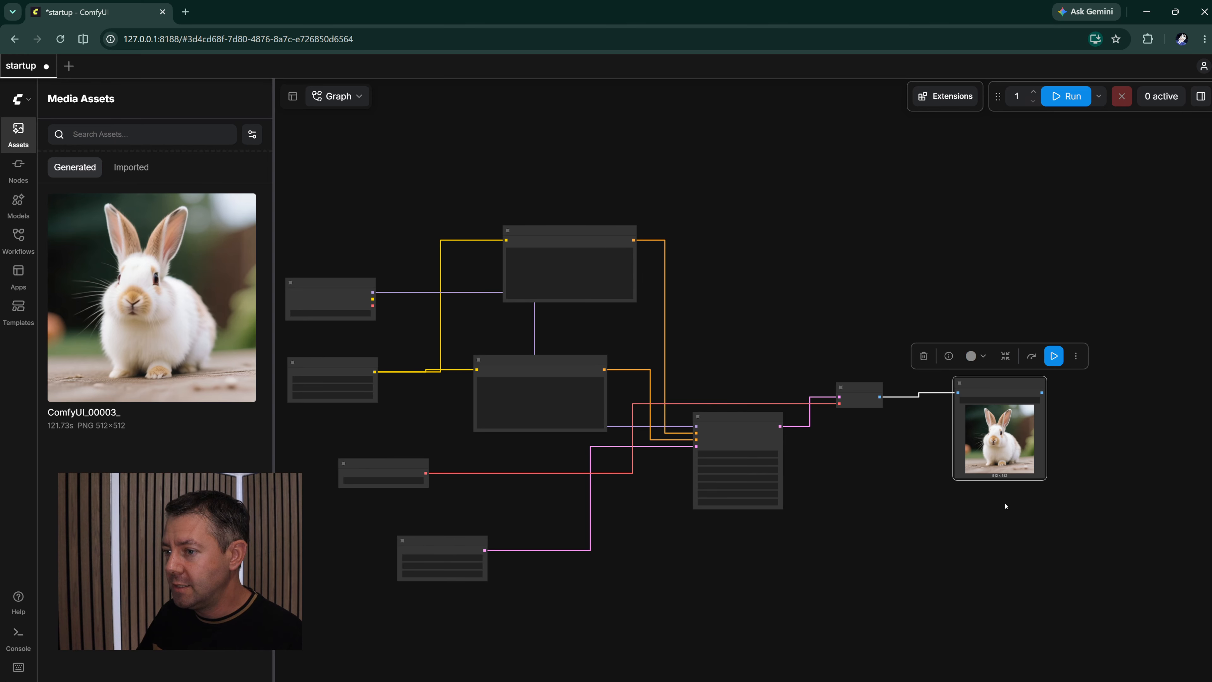
pyautogui.scroll(8, 1005, 506)
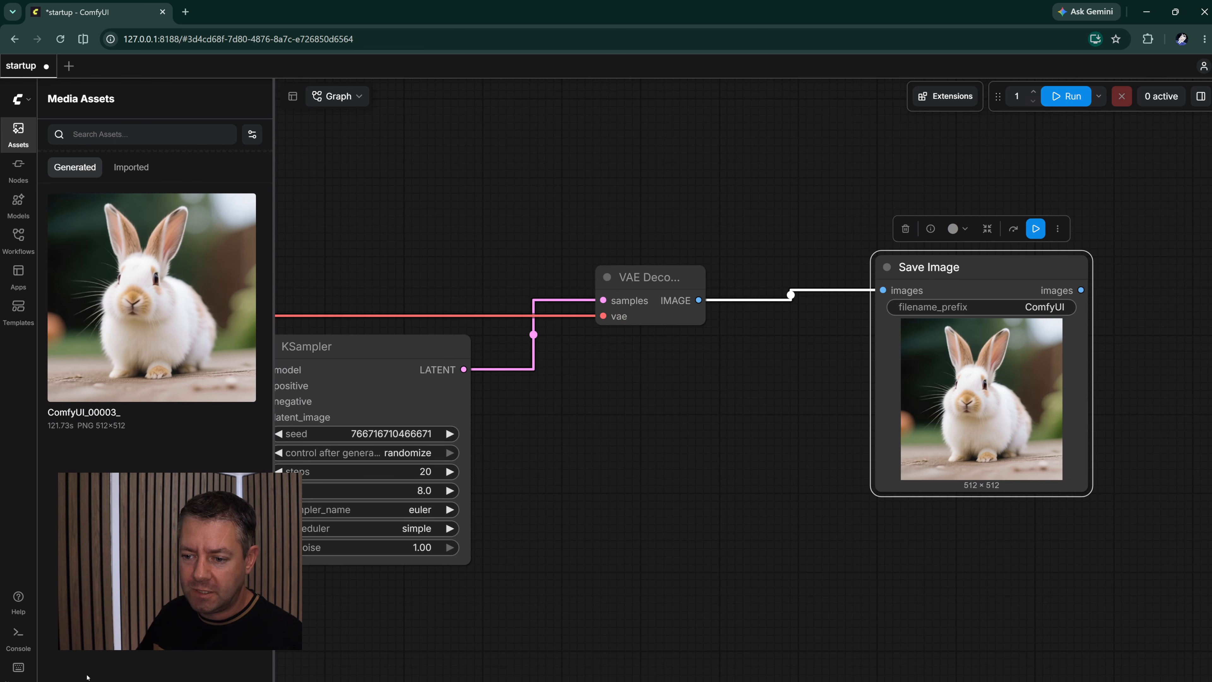
pyautogui.moveTo(659, 437); pyautogui.dragTo(728, 437)
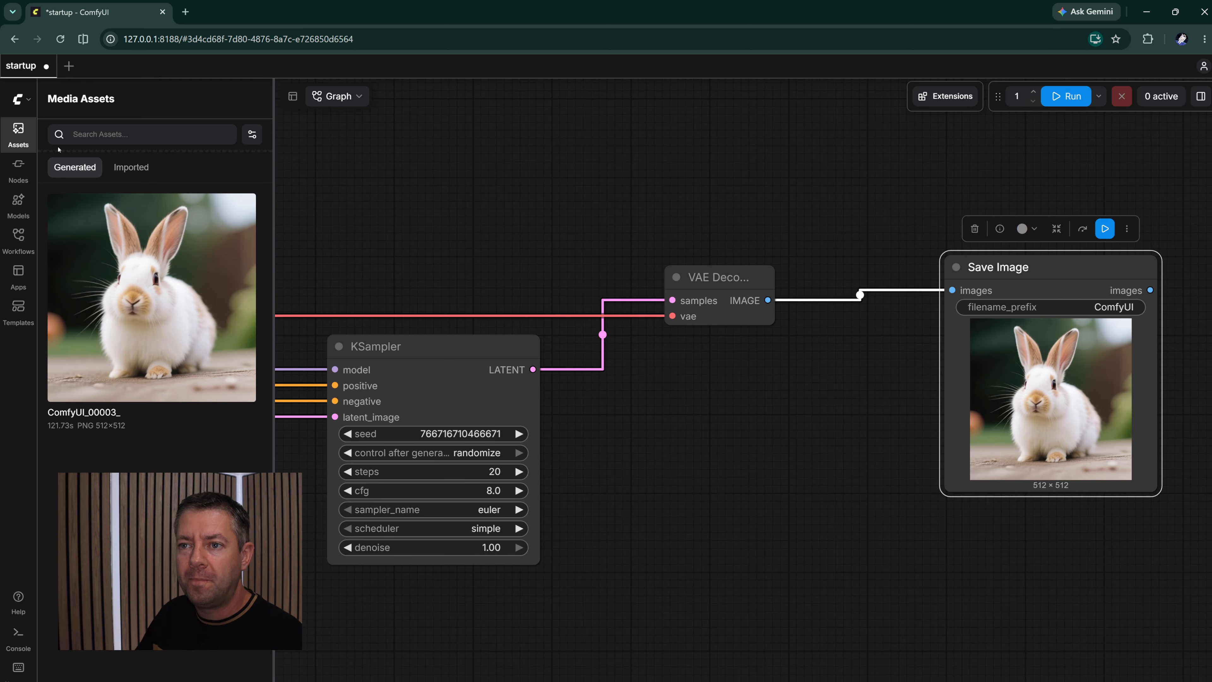
# - Add the Load Video (from Folder) and Sample Video Frame nodes from the library's video category below the graph
pyautogui.click(18, 167)
pyautogui.moveTo(370, 168); pyautogui.dragTo(653, 182)
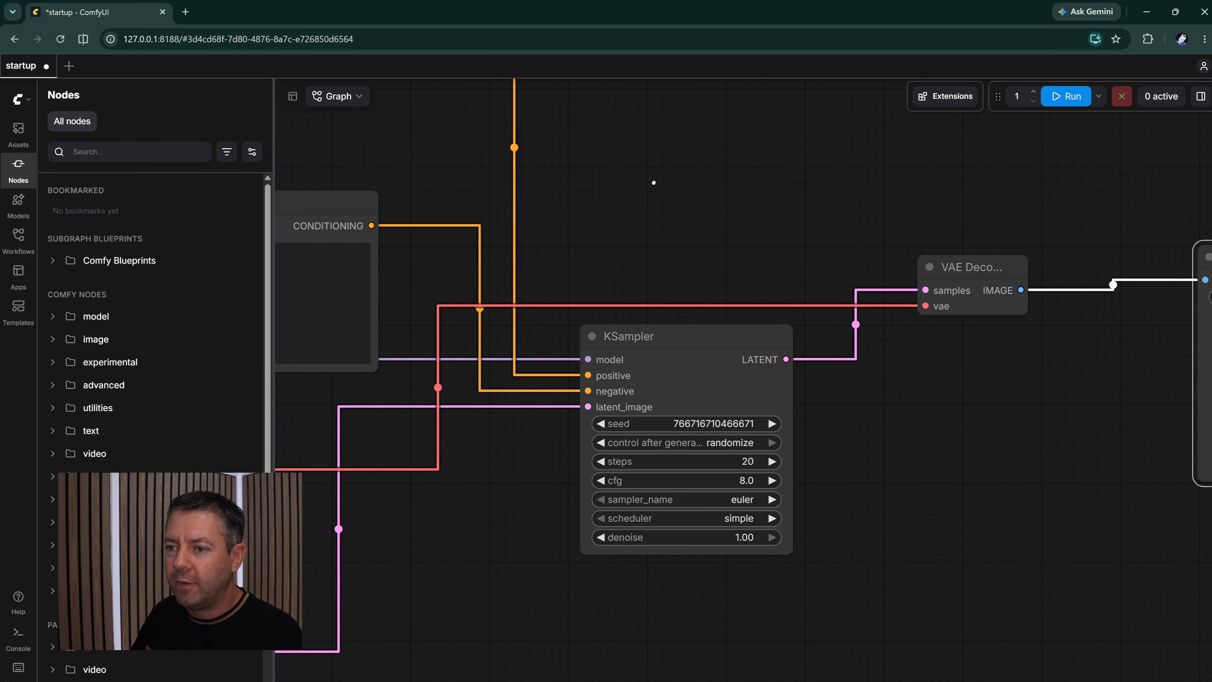
pyautogui.scroll(-5, 653, 182)
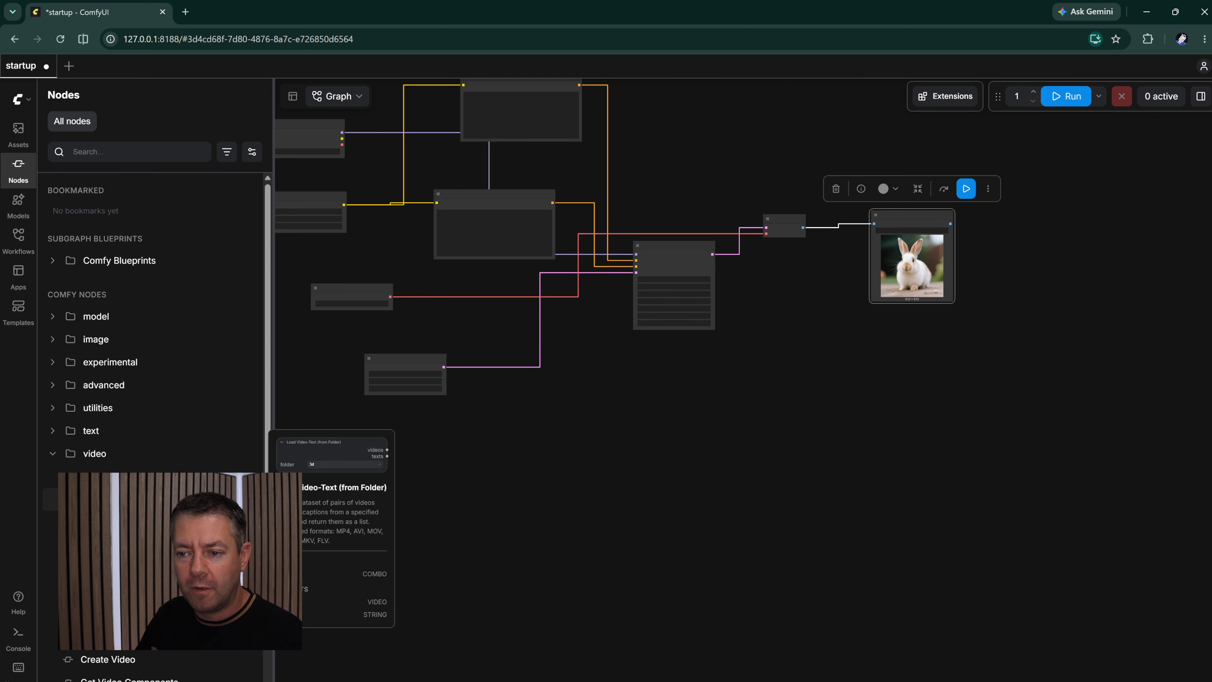
pyautogui.moveTo(85, 477); pyautogui.dragTo(497, 484)
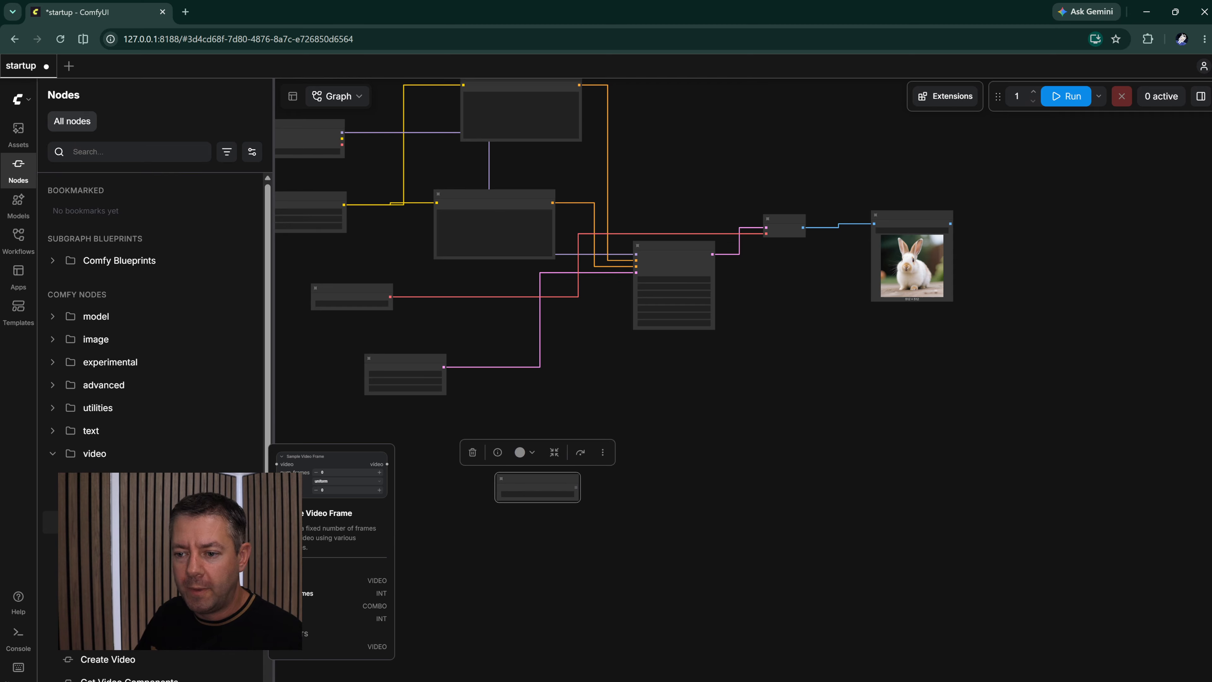
pyautogui.moveTo(95, 522); pyautogui.dragTo(514, 528)
pyautogui.scroll(8, 549, 544)
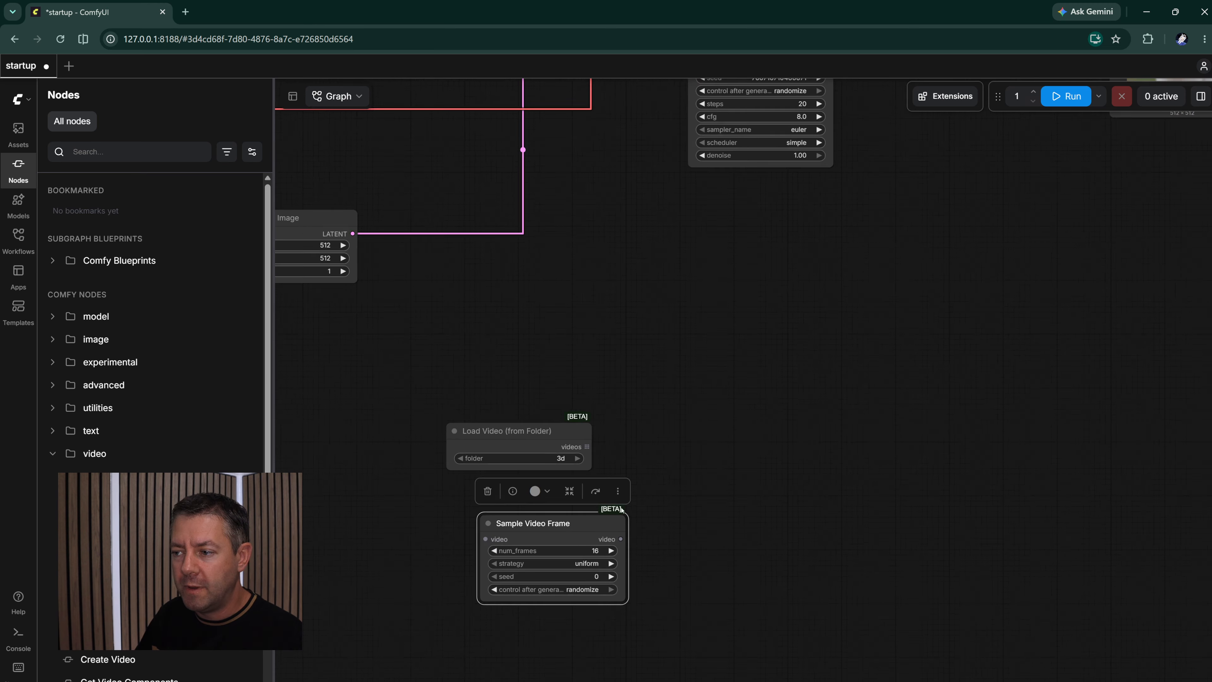
pyautogui.moveTo(488, 528); pyautogui.dragTo(431, 534)
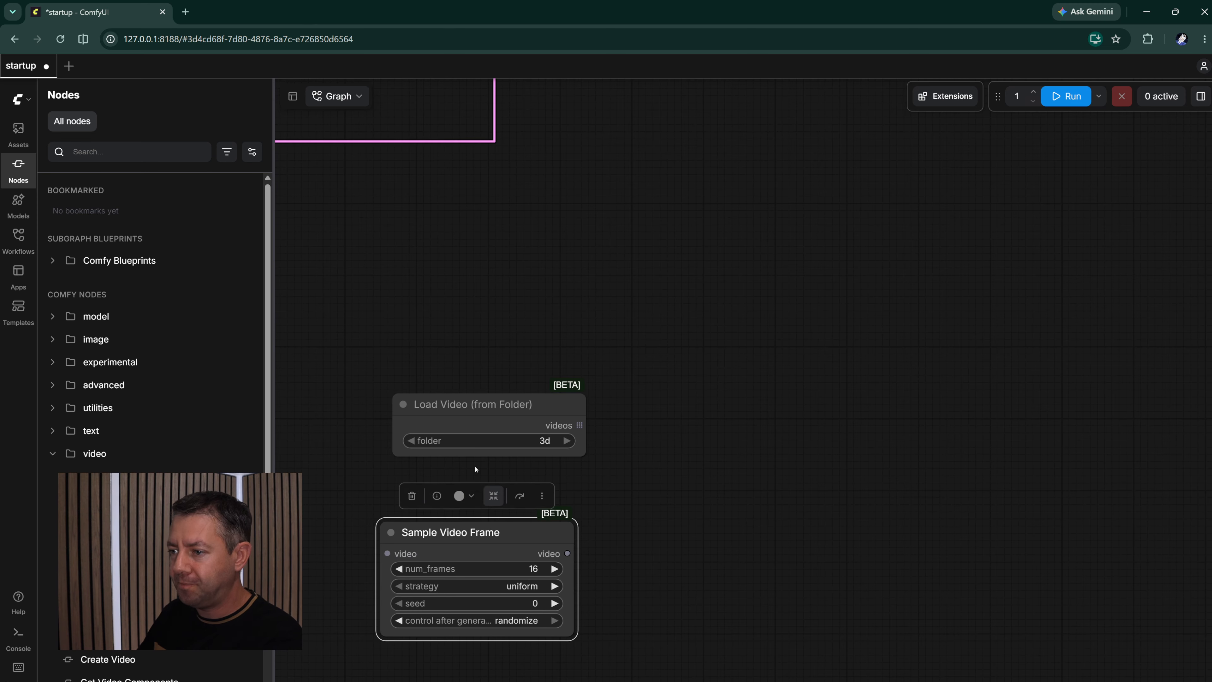
# - Delete the Sample Video Frame and Load Video (from Folder) nodes and collapse the video category
pyautogui.press('Delete')
pyautogui.click(466, 405)
pyautogui.press('Delete')
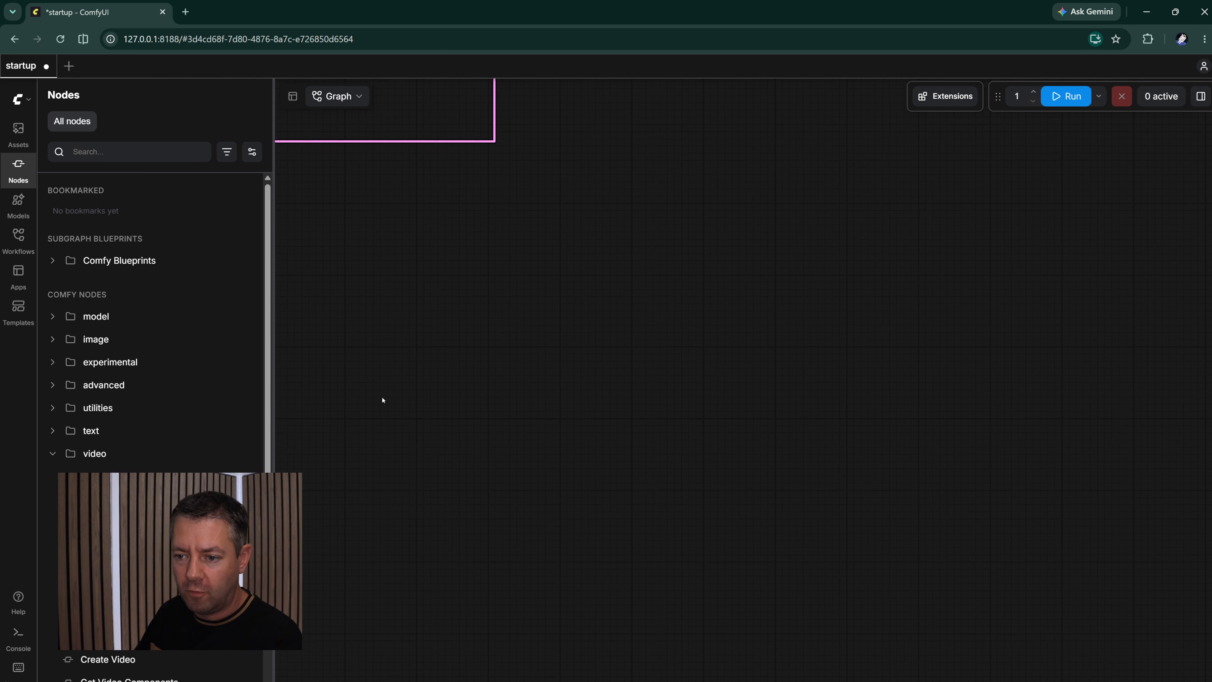
pyautogui.click(52, 456)
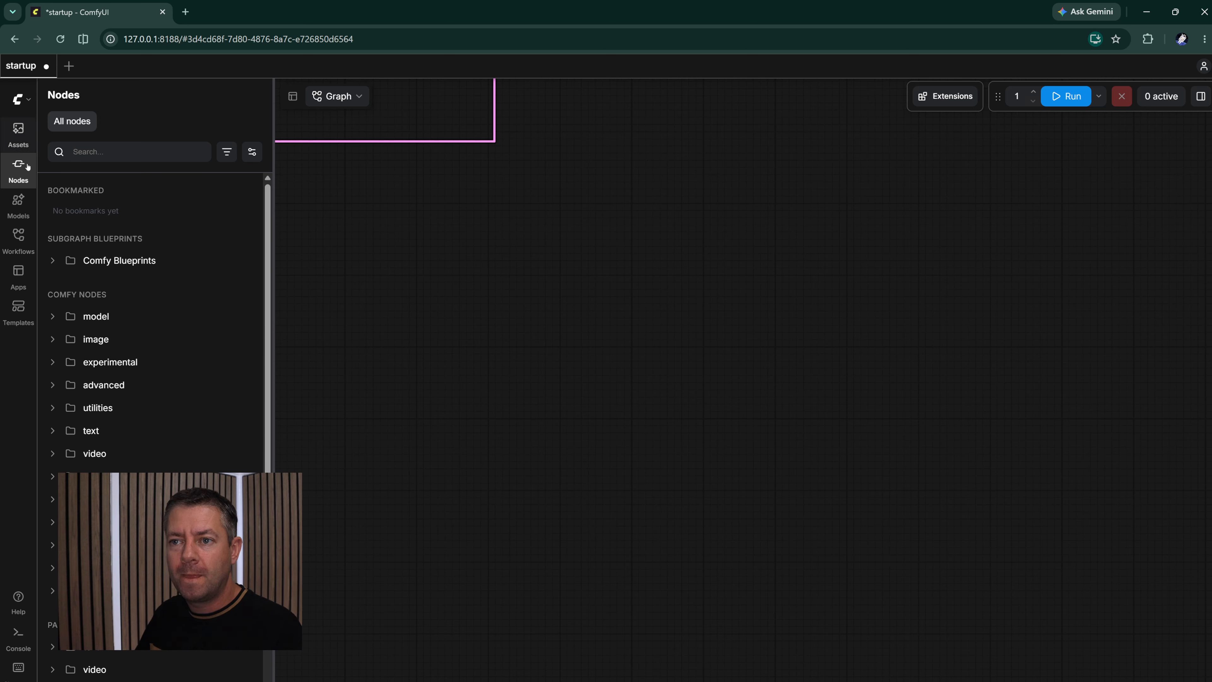
# - Expand the checkpoints and loras in the model library and add krea2_identity_edit_v1_1 to the canvas as a Load LoRA node
pyautogui.click(18, 203)
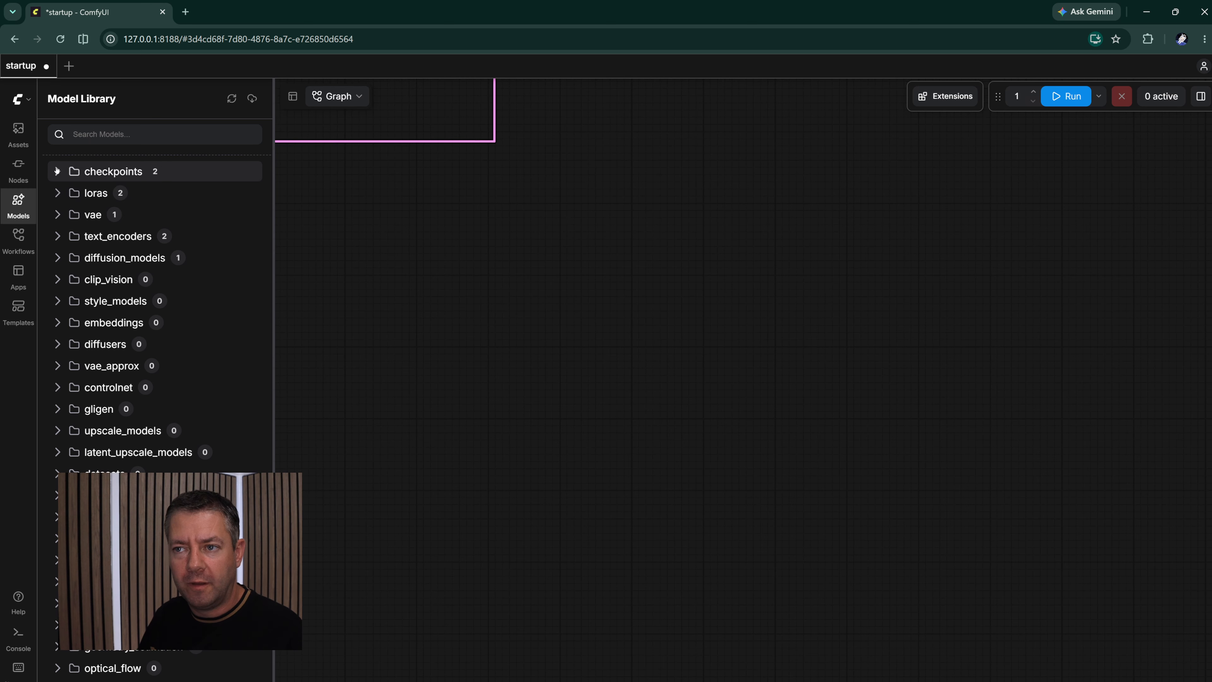
pyautogui.click(69, 173)
pyautogui.click(57, 245)
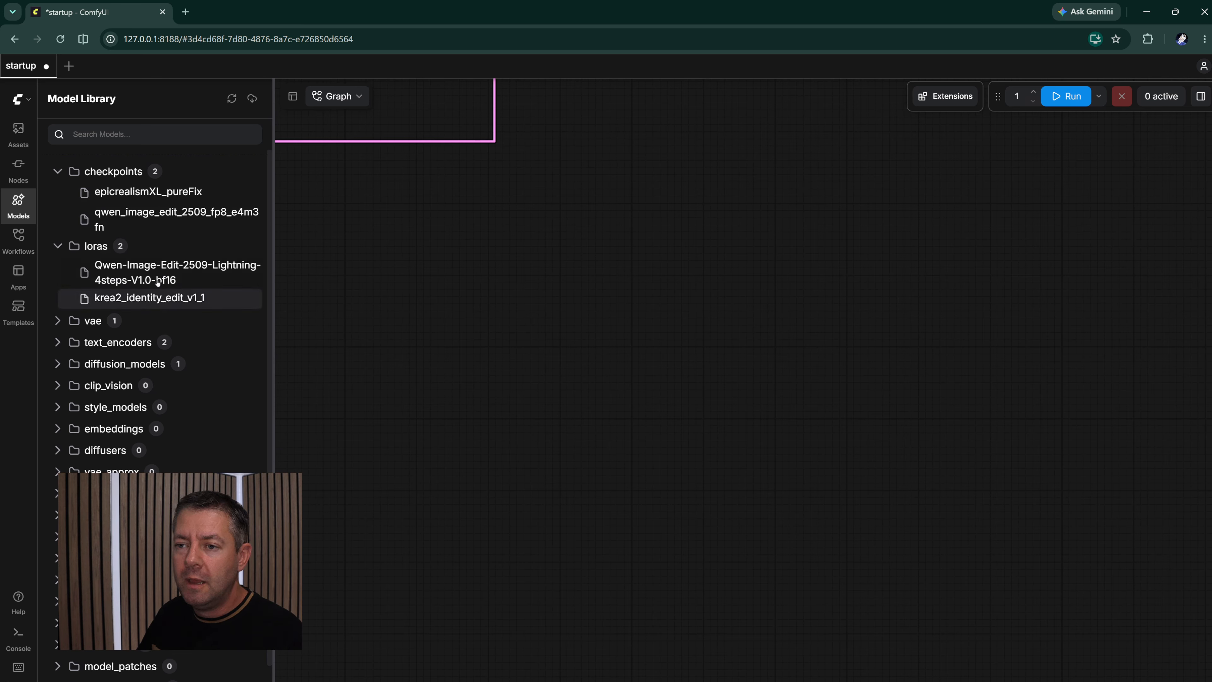
pyautogui.moveTo(118, 297); pyautogui.dragTo(432, 306)
pyautogui.moveTo(529, 295); pyautogui.dragTo(540, 309)
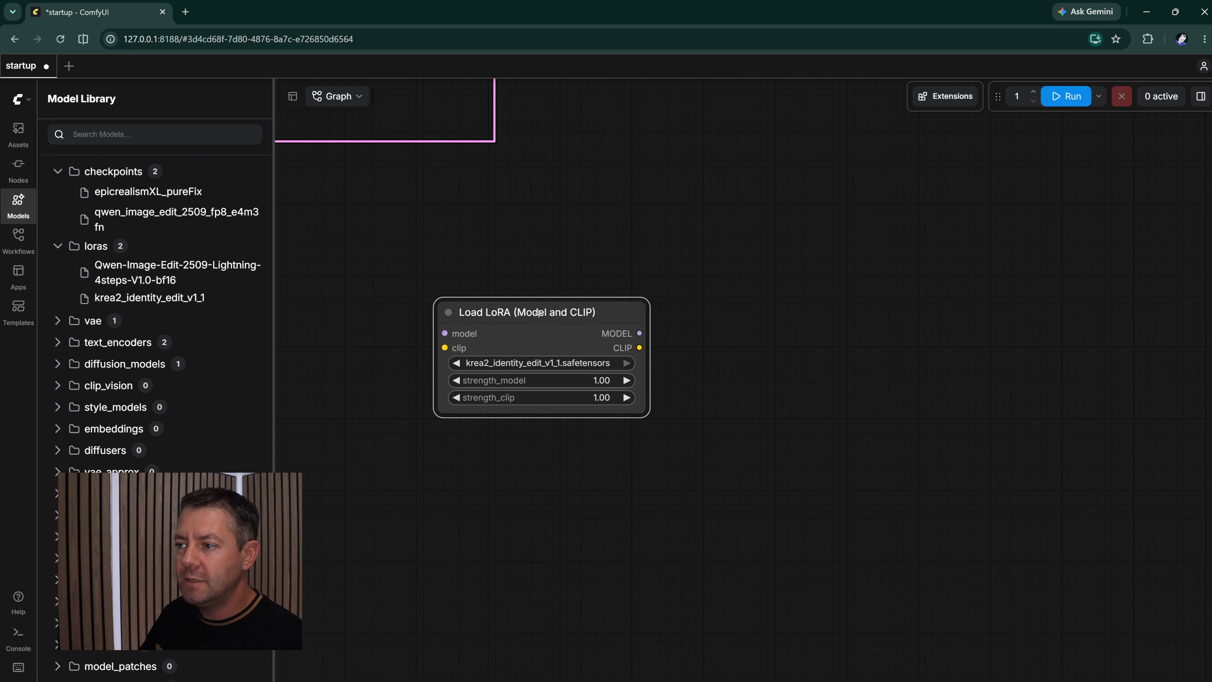
# - Show the node library again and delete the Load LoRA (Model and CLIP) node from the canvas
pyautogui.click(18, 170)
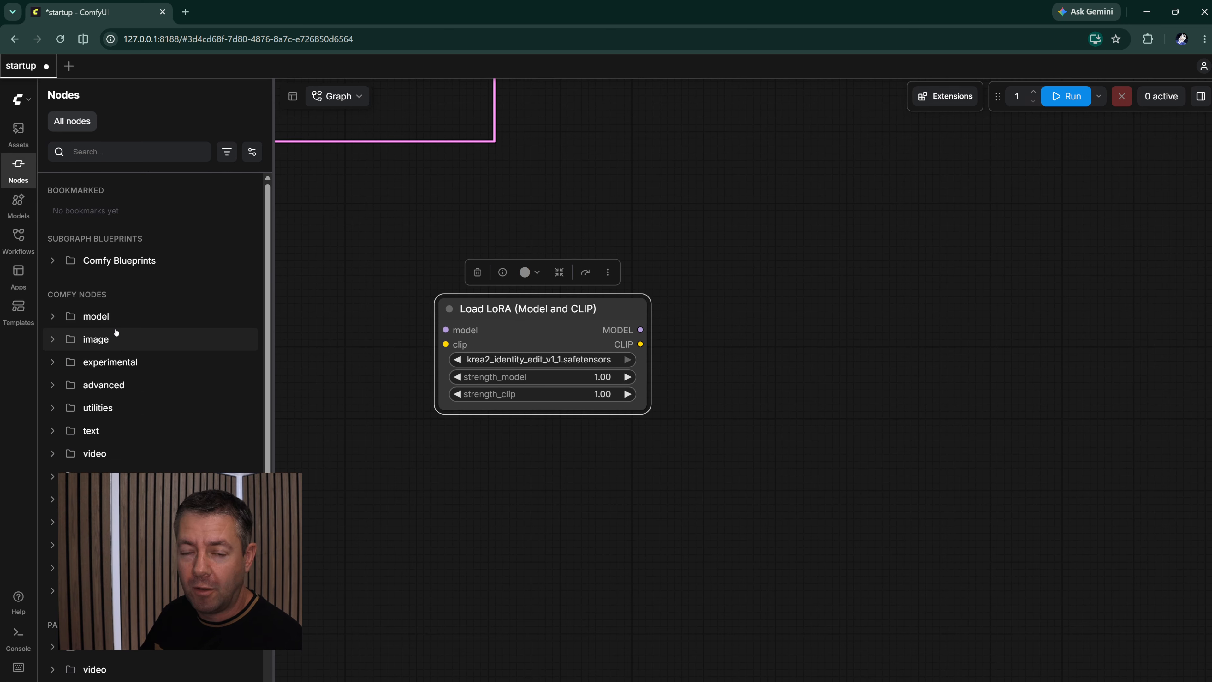
pyautogui.moveTo(446, 310); pyautogui.dragTo(419, 310)
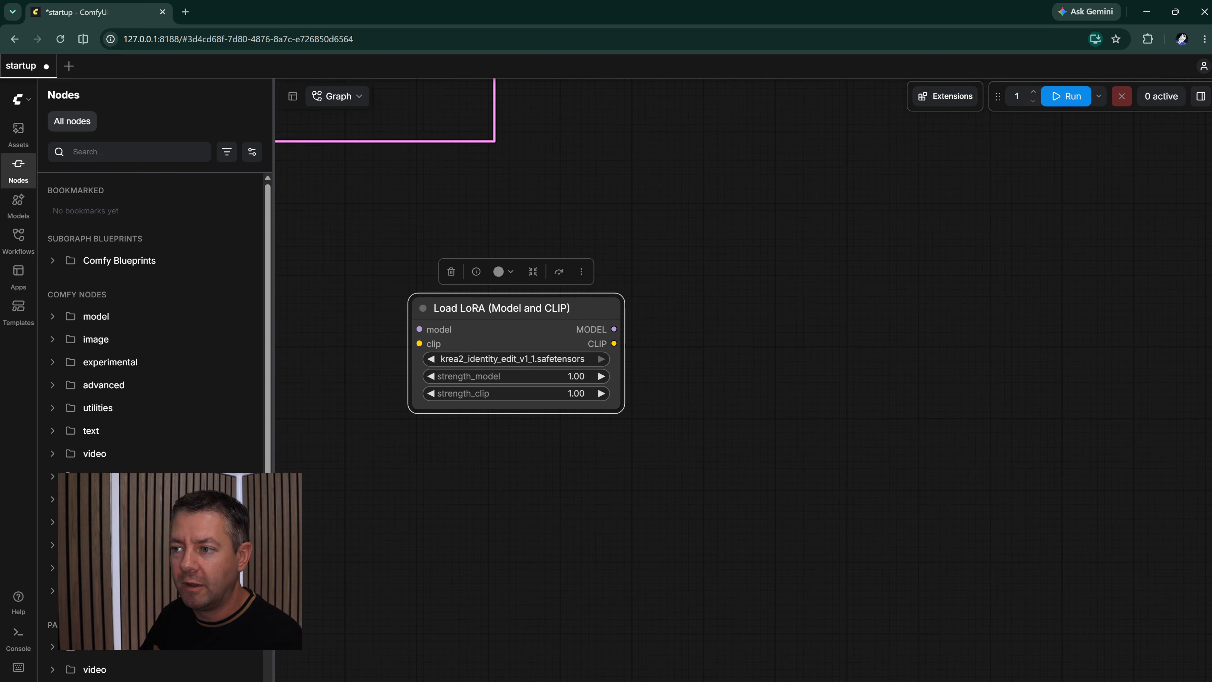
pyautogui.press('Delete')
# - Show the model library once more and switch to the list of saved workflows
pyautogui.click(18, 203)
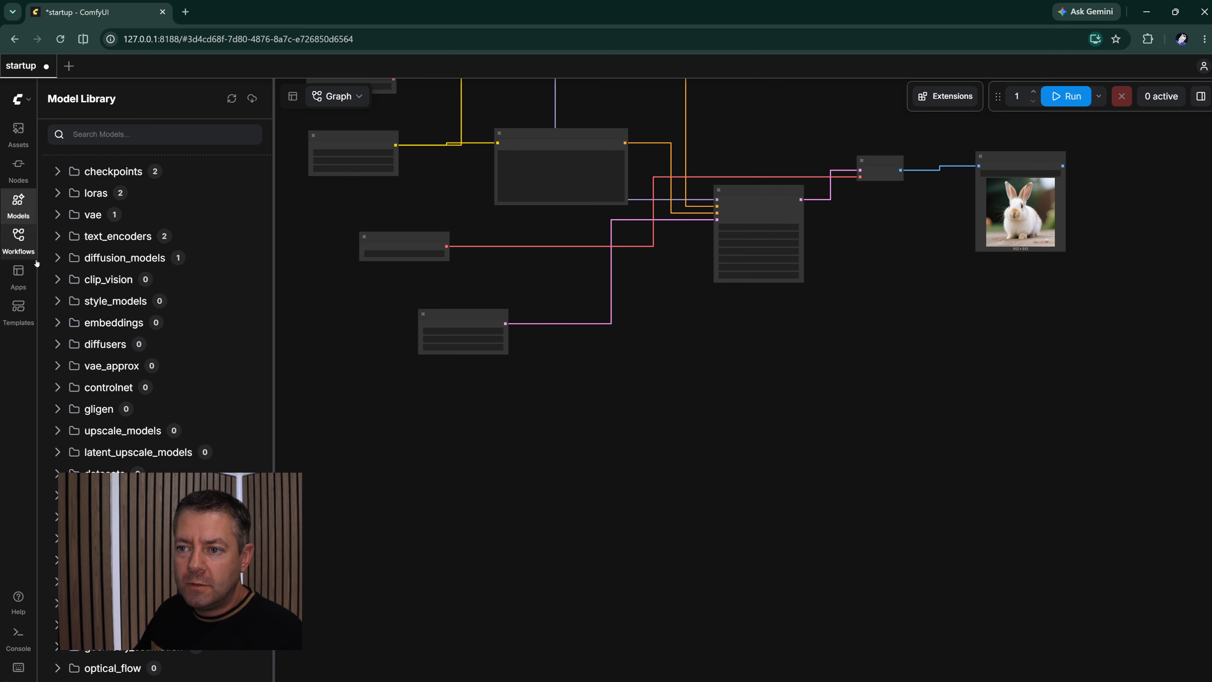
pyautogui.click(19, 238)
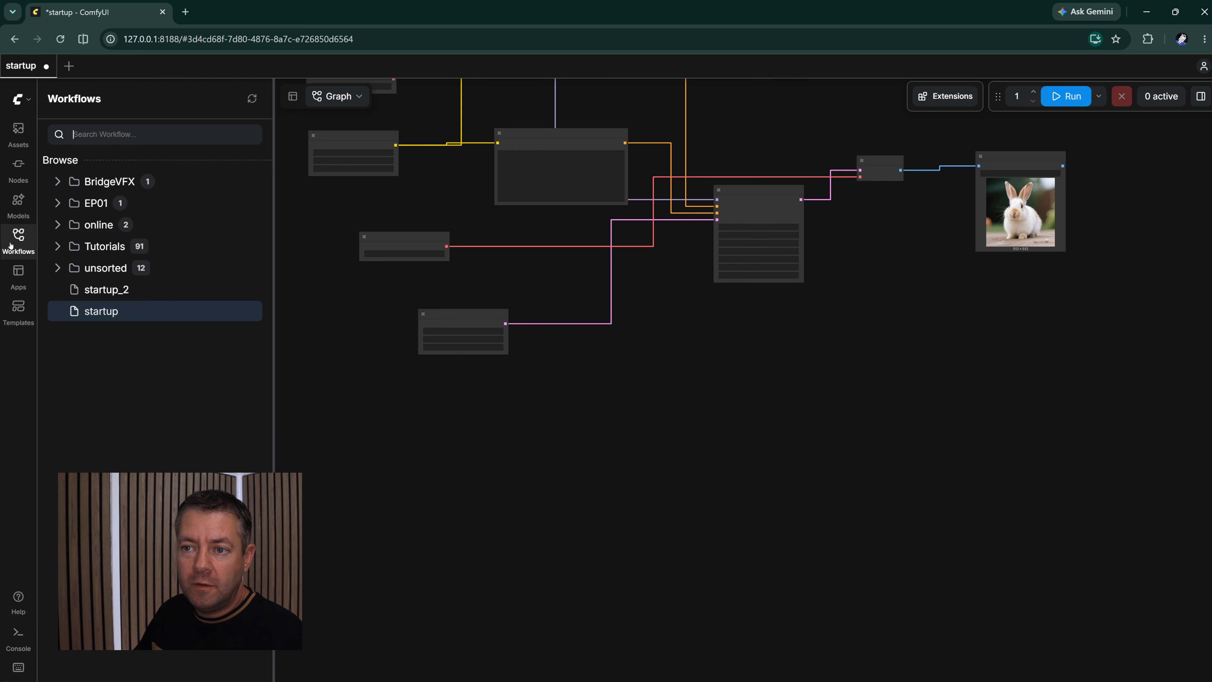
# - In a new blank workflow, add the epicrealismXL_pureFix checkpoint and connect its MODEL output to a new KSampler node
pyautogui.moveTo(533, 227); pyautogui.dragTo(605, 463)
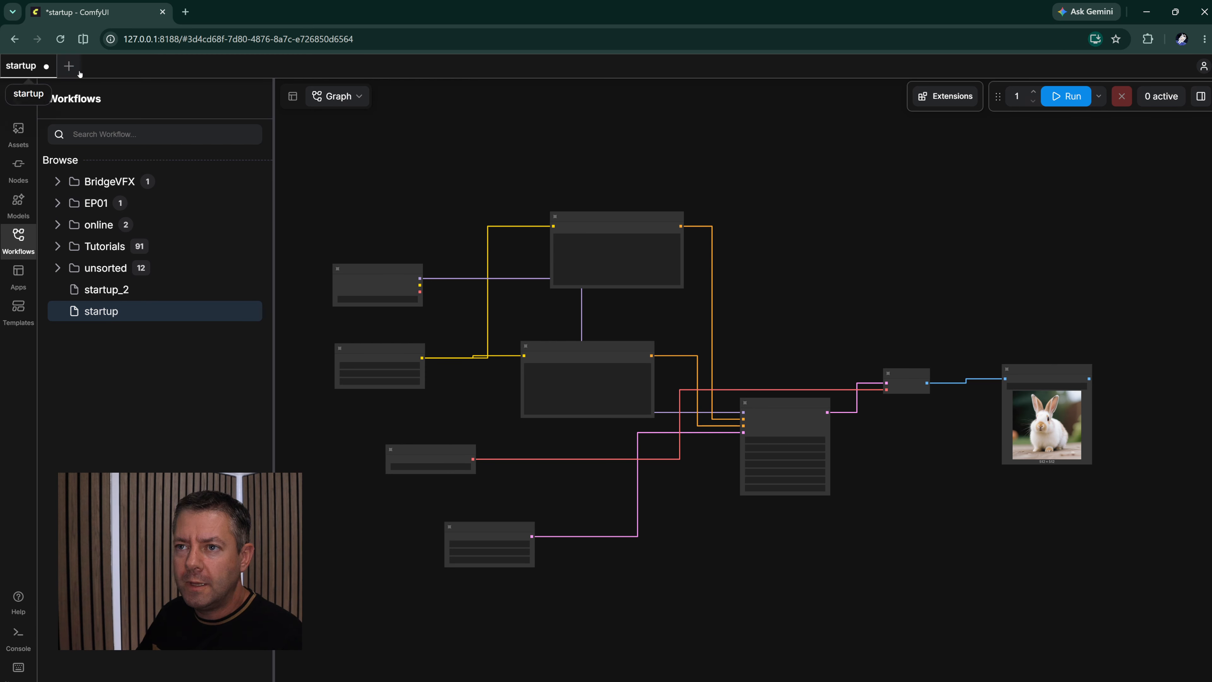
pyautogui.click(68, 66)
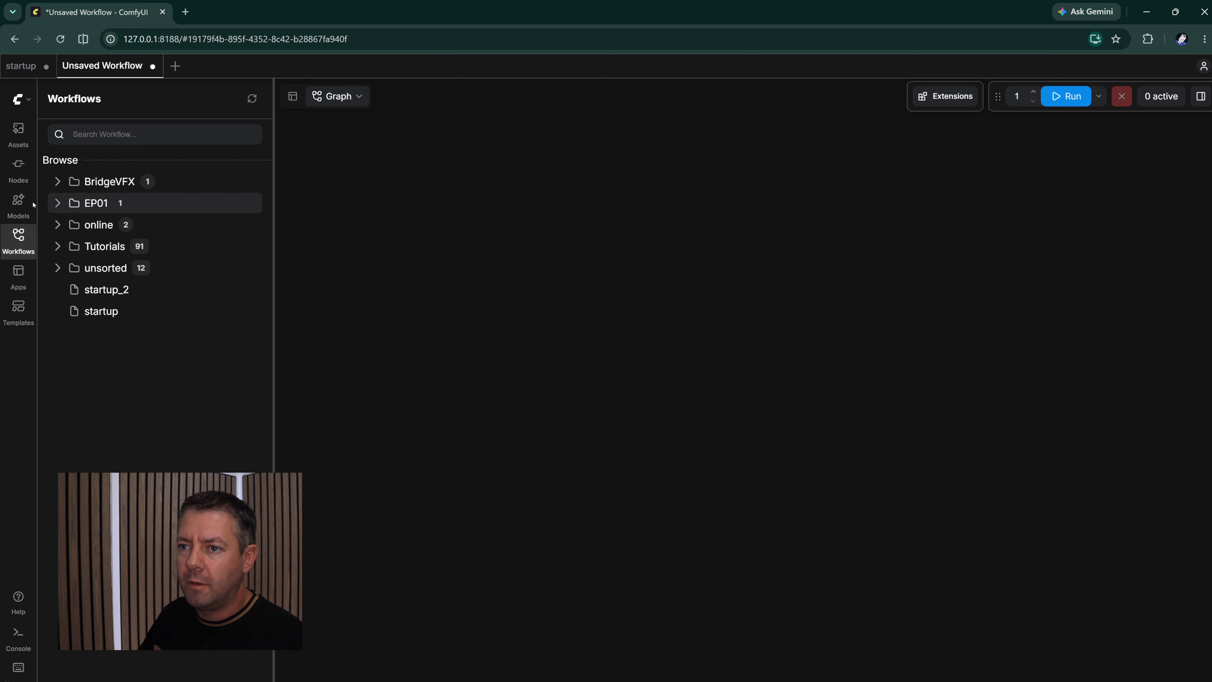
pyautogui.click(19, 203)
pyautogui.click(56, 171)
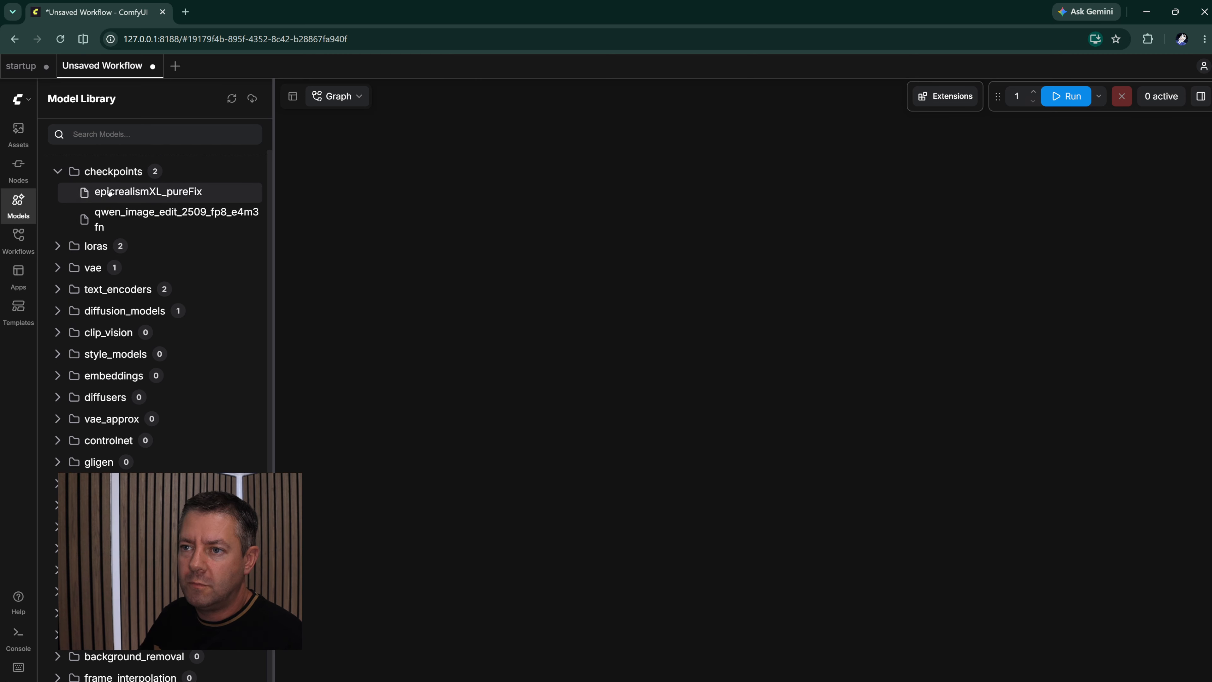
pyautogui.moveTo(143, 191); pyautogui.dragTo(632, 330)
pyautogui.scroll(4, 573, 351)
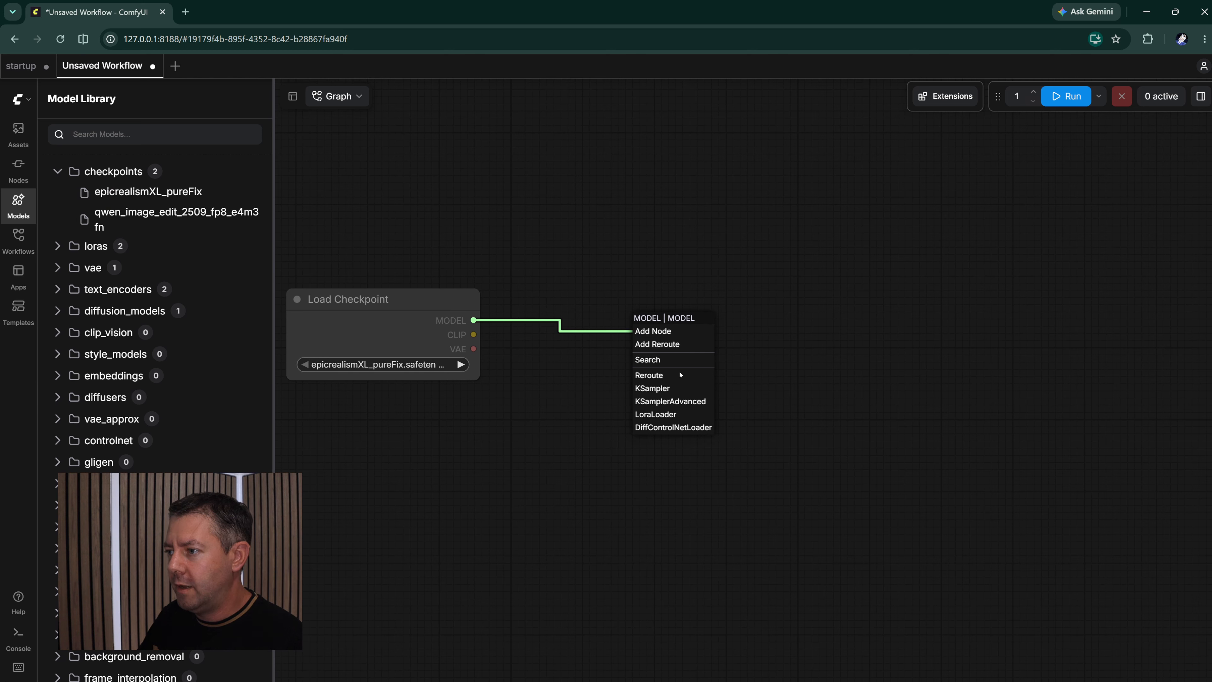
pyautogui.click(668, 388)
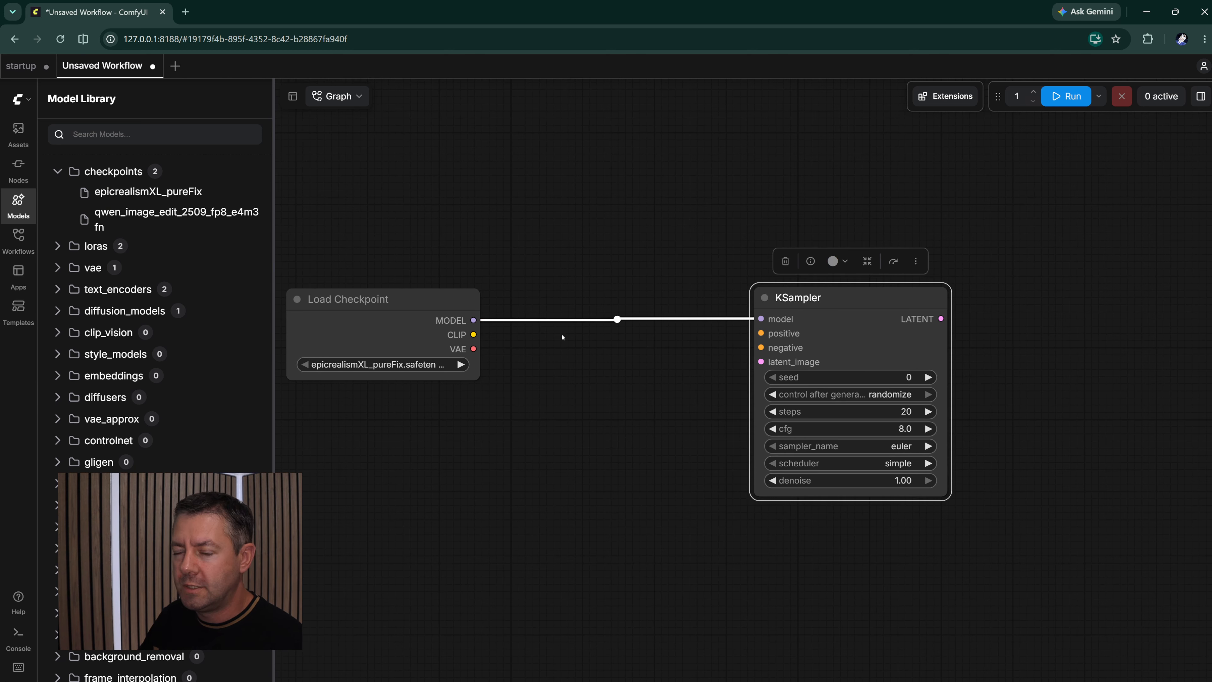
# - Save the new workflow as basicWorkflow and locate it in the list of saved workflows
pyautogui.click(19, 99)
pyautogui.moveTo(135, 157)
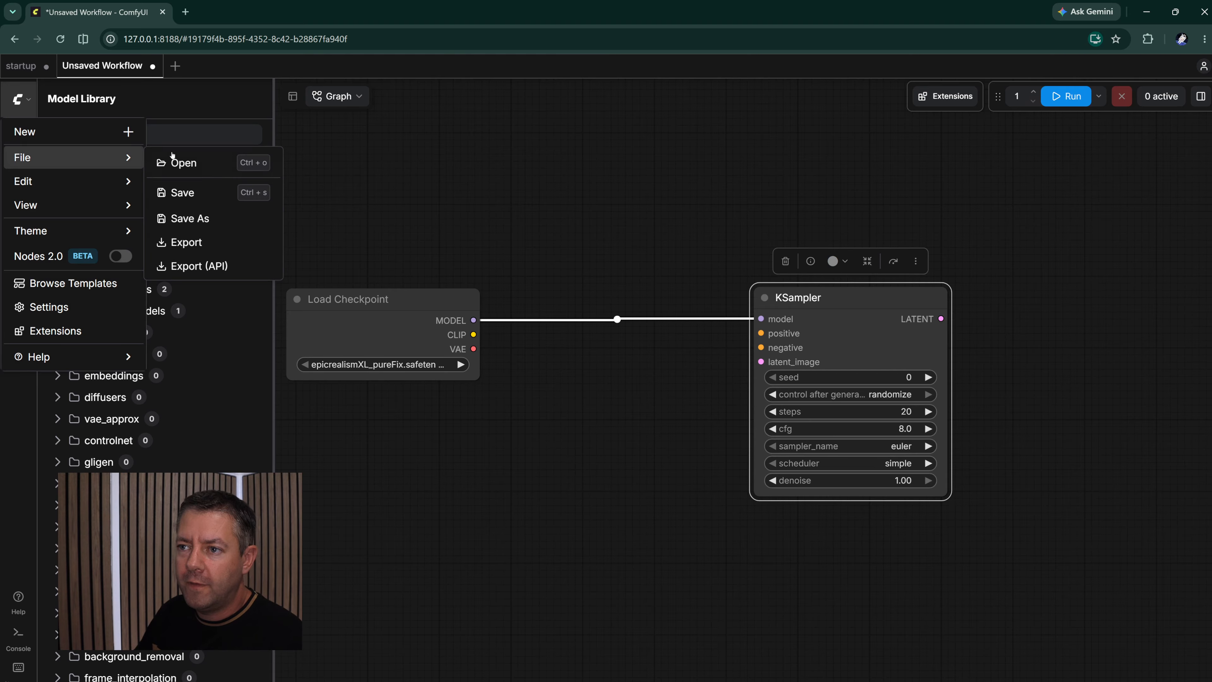
pyautogui.click(191, 193)
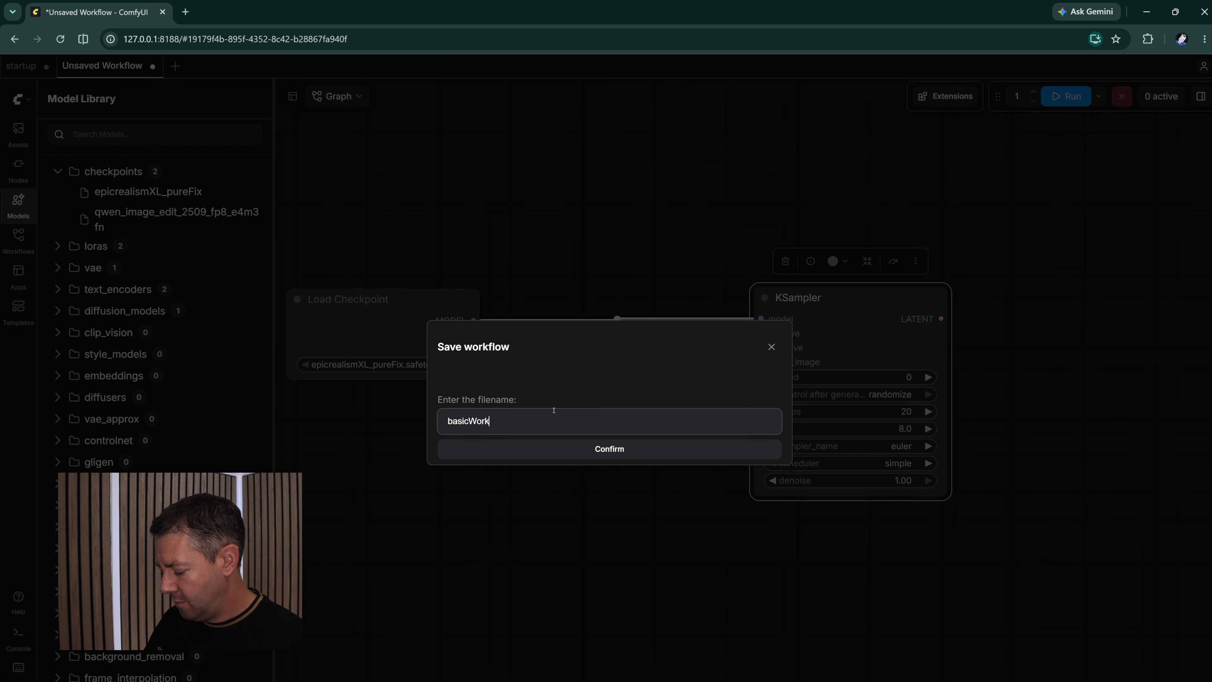
pyautogui.press('Return')
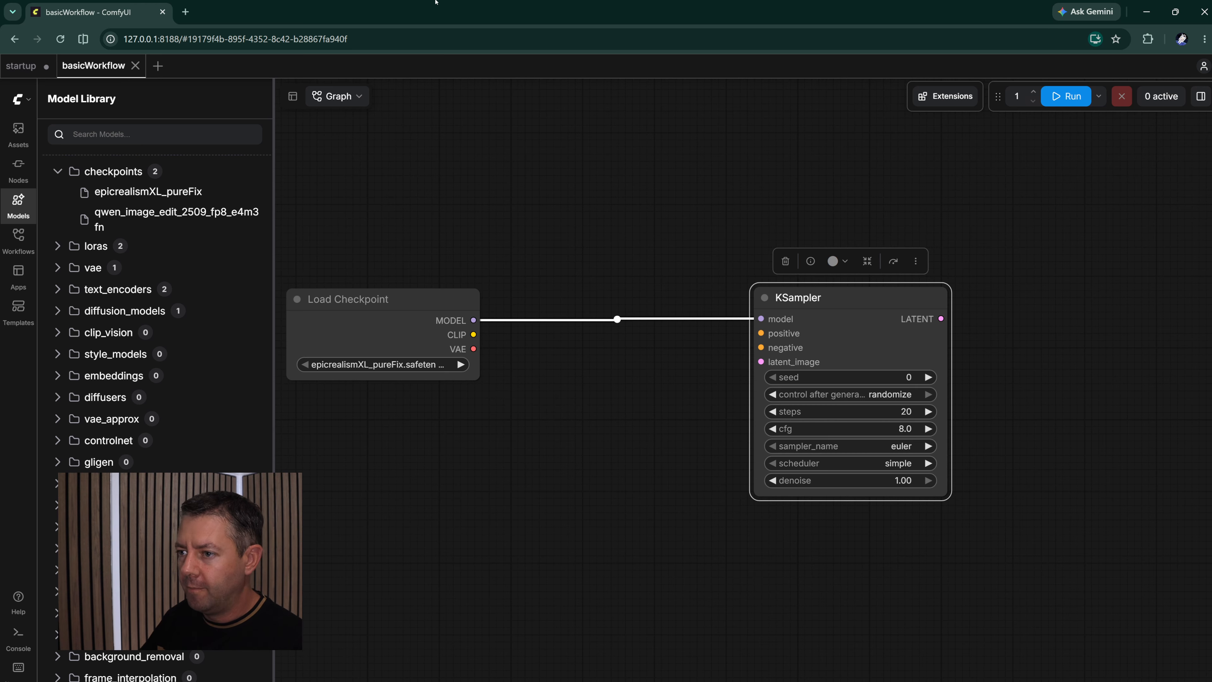
pyautogui.click(19, 252)
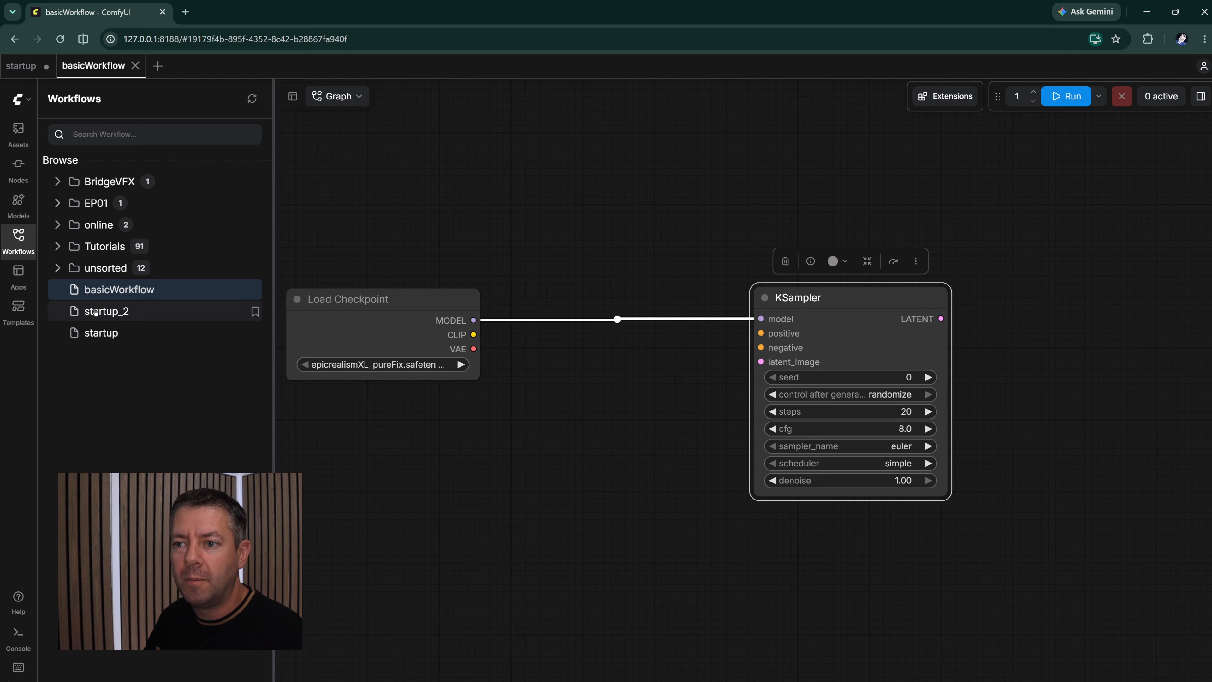
pyautogui.moveTo(98, 286)
pyautogui.mouseDown()
pyautogui.moveTo(85, 206)
pyautogui.moveTo(79, 261)
pyautogui.moveTo(83, 216)
pyautogui.moveTo(87, 287)
pyautogui.moveTo(93, 267)
pyautogui.moveTo(106, 288)
pyautogui.mouseUp()
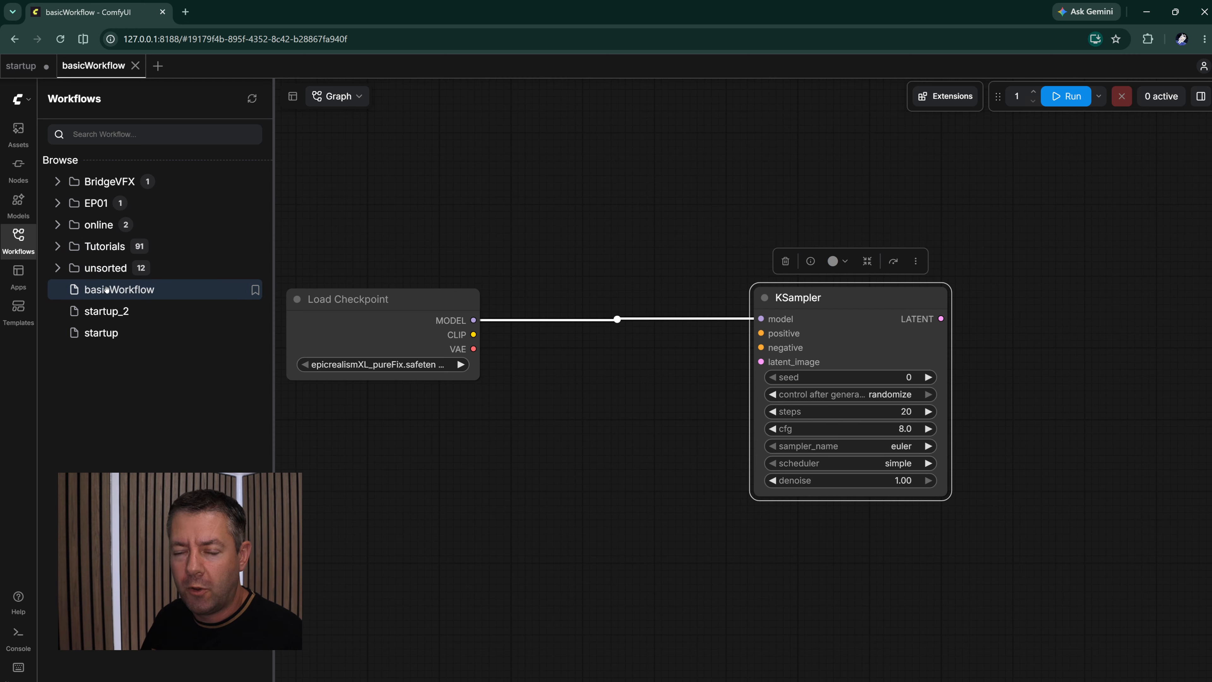
# - Switch to File Explorer, open ComfyUI's user/default/workflows folder and place the window beside the saved workflows list
pyautogui.moveTo(1211, 59); pyautogui.dragTo(542, 115)
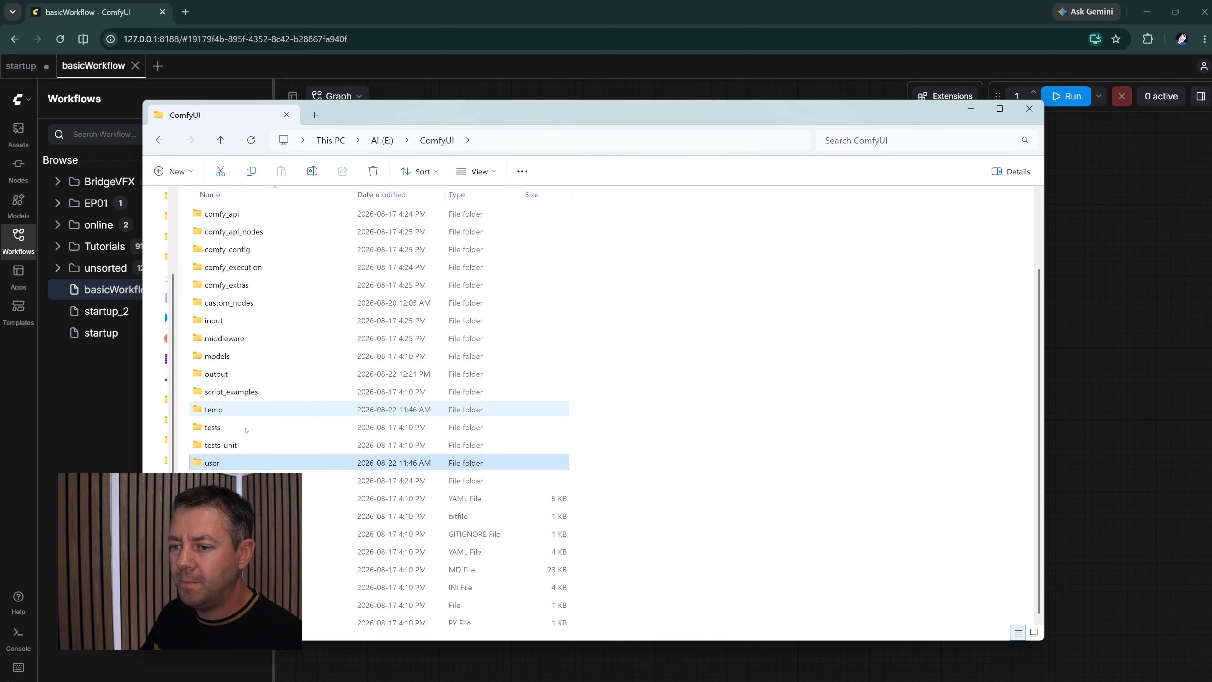
pyautogui.doubleClick(213, 463)
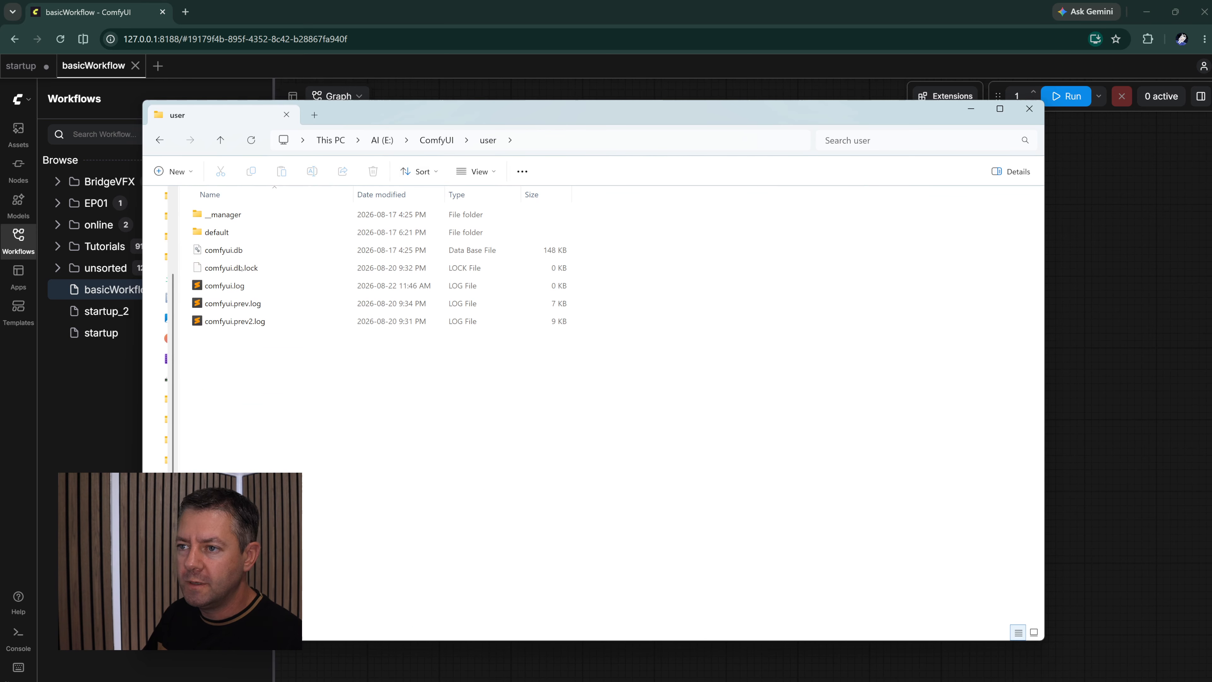
pyautogui.click(220, 233)
pyautogui.doubleClick(220, 233)
pyautogui.doubleClick(219, 215)
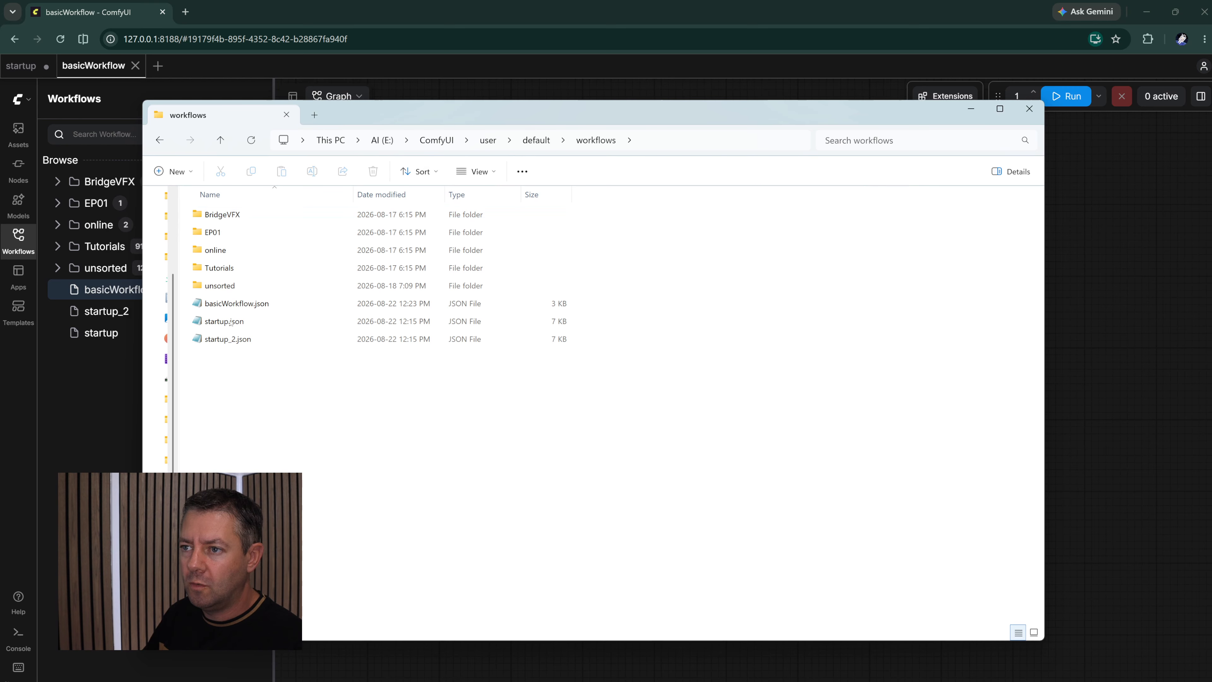
pyautogui.moveTo(392, 114); pyautogui.dragTo(567, 111)
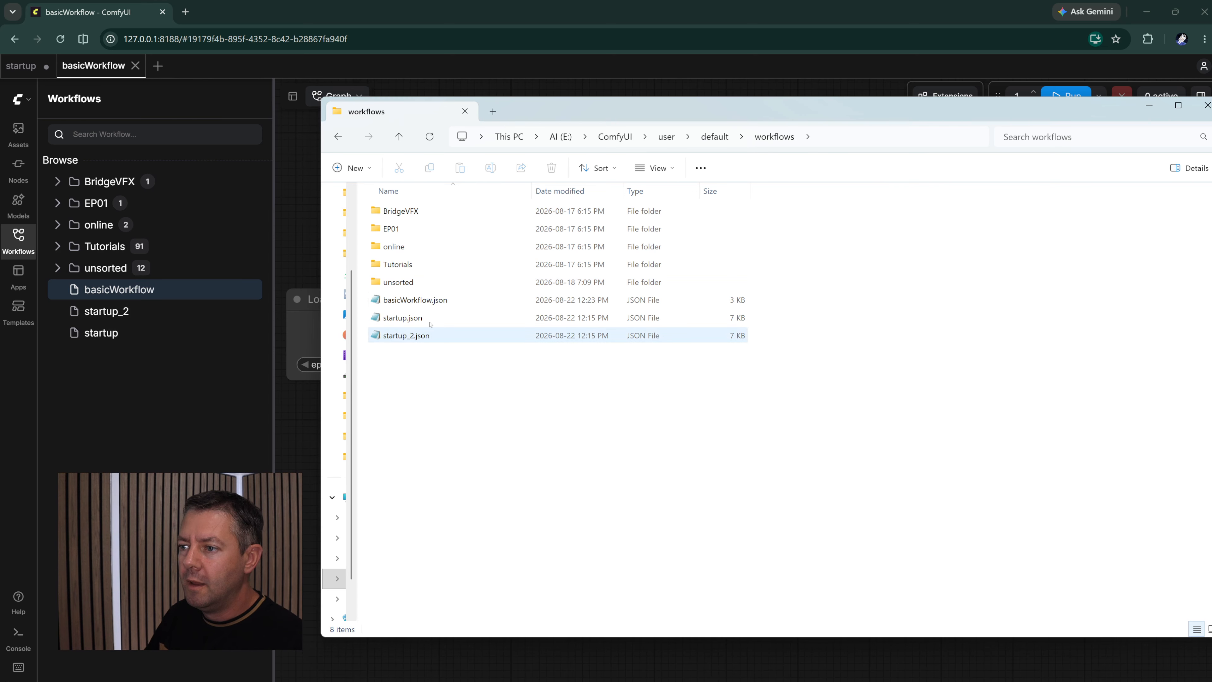
# - Move basicWorkflow.json into the unsorted folder and refresh the workflow list in ComfyUI
pyautogui.click(456, 300)
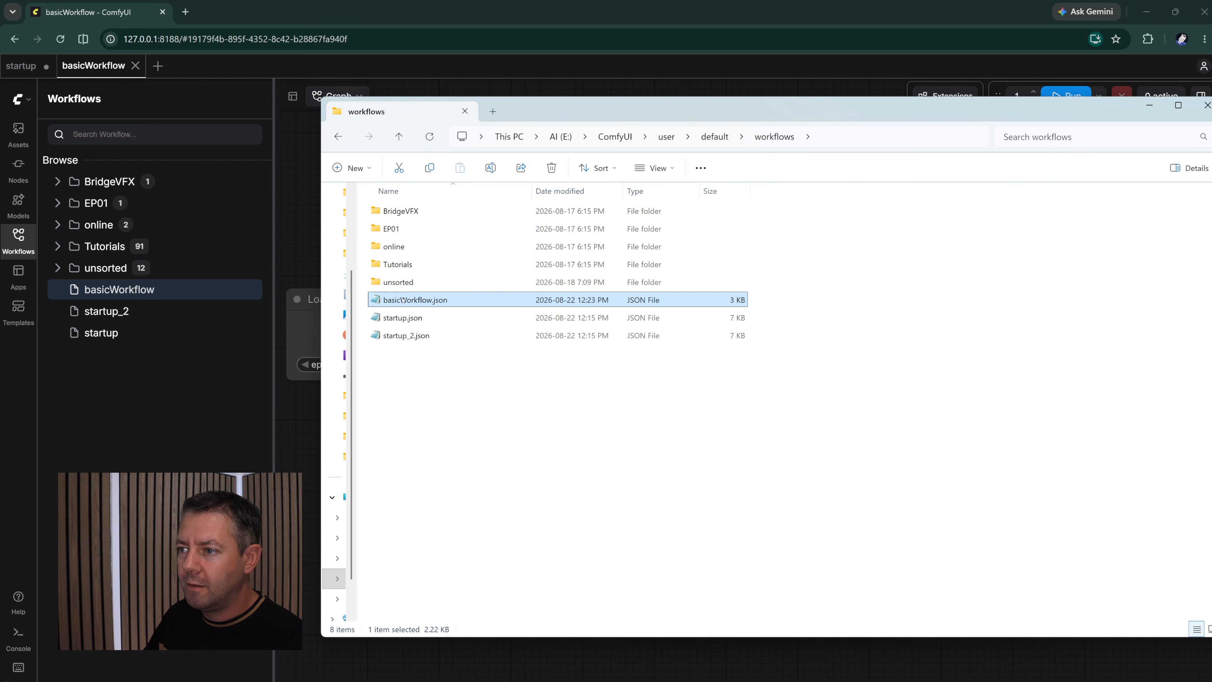
pyautogui.moveTo(403, 300); pyautogui.dragTo(408, 282)
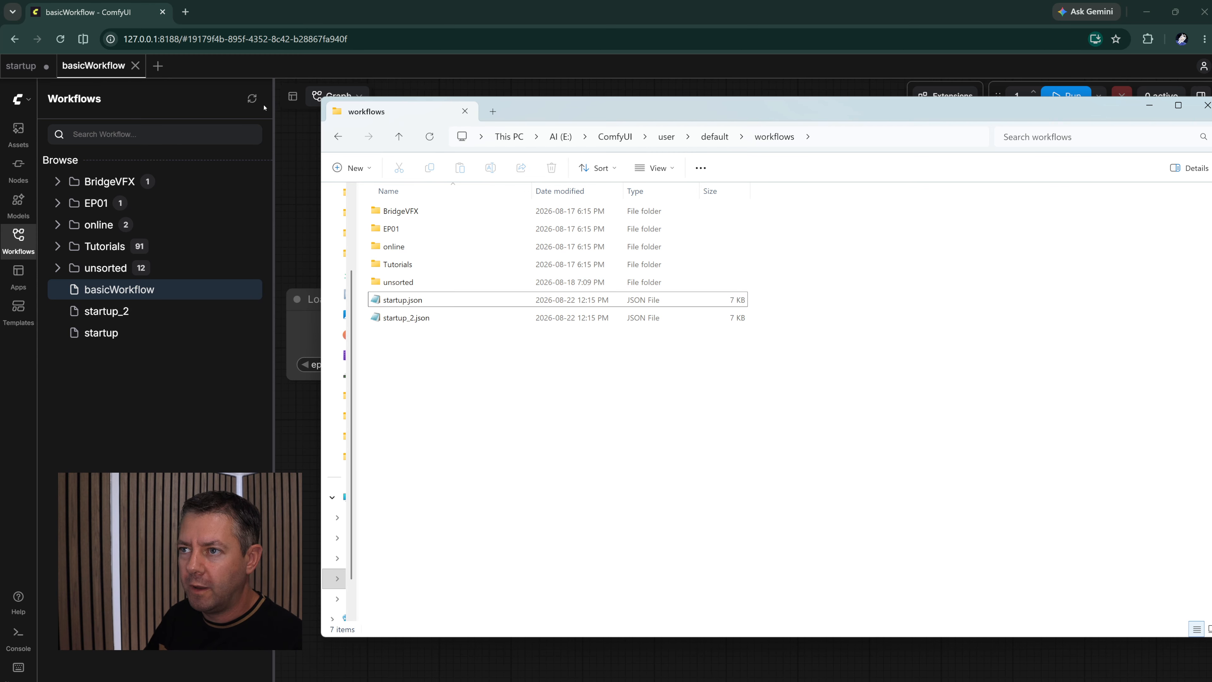
pyautogui.click(252, 99)
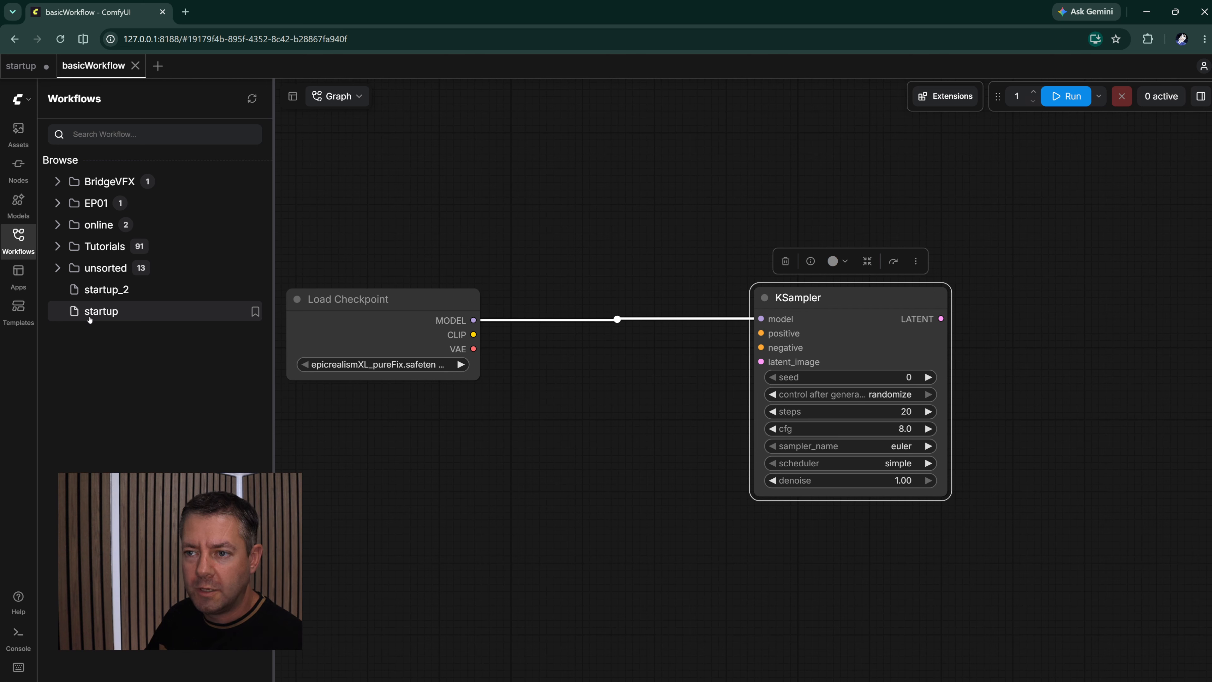
# - Save a copy of the workflow into a new folder with the filename myNewFolder/myTestWorkflow
pyautogui.click(29, 102)
pyautogui.moveTo(54, 157)
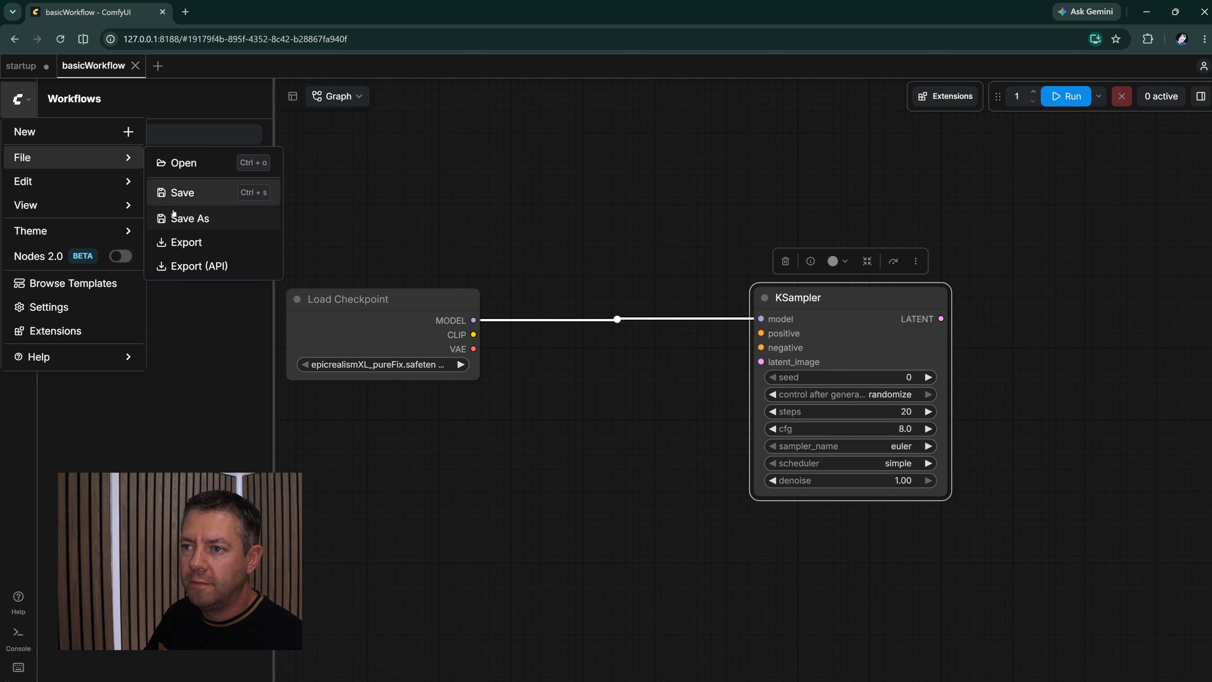
pyautogui.click(208, 218)
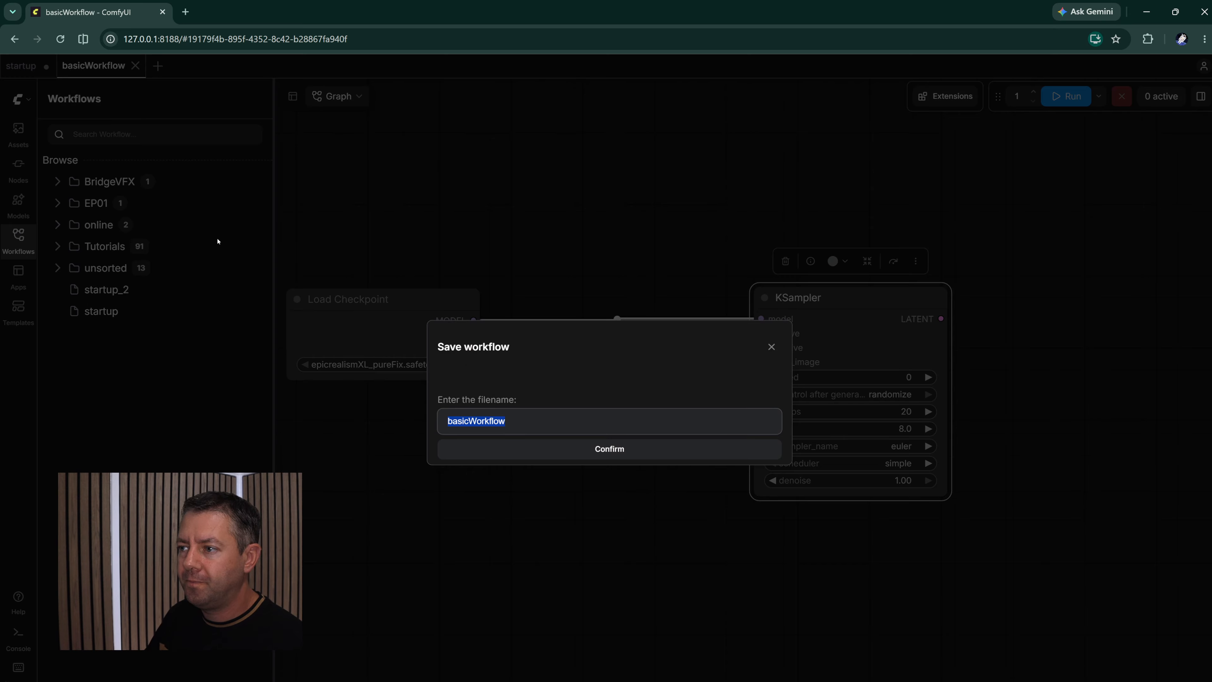
pyautogui.press('Left')
pyautogui.press('Left')
pyautogui.press('Left')
pyautogui.press('Left')
pyautogui.press('Left')
pyautogui.press('Left')
pyautogui.press('Left')
pyautogui.press('Left')
pyautogui.press('Left')
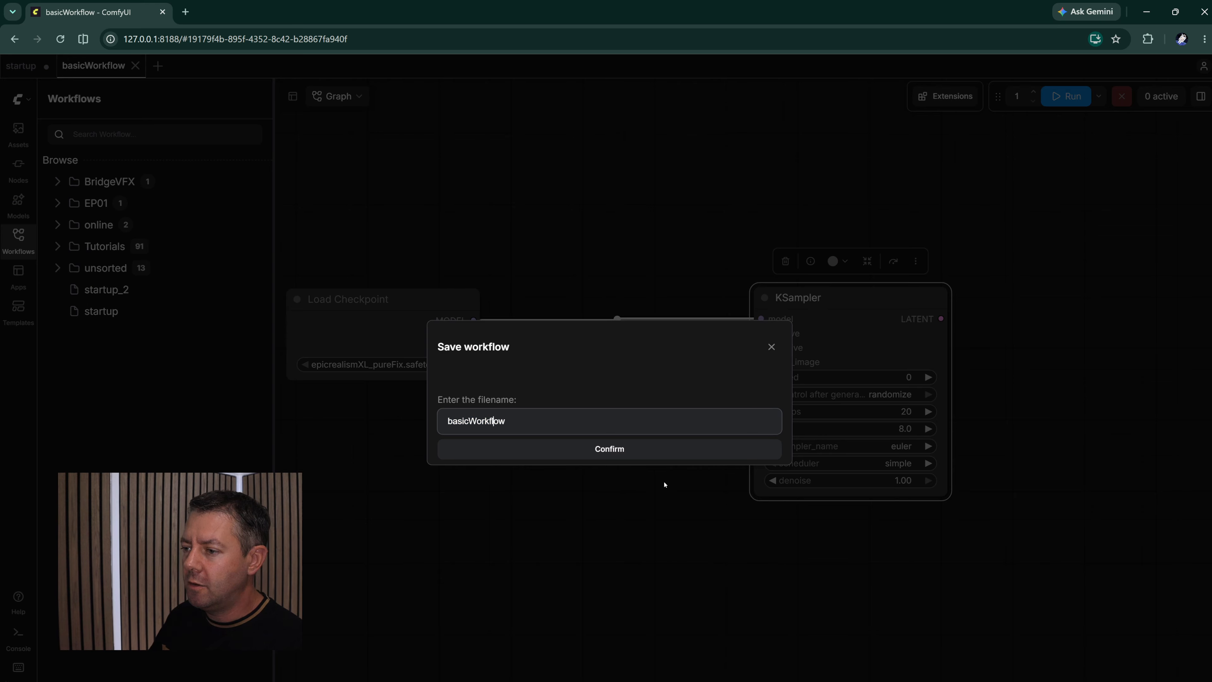
pyautogui.press('Left')
pyautogui.press('Left')
pyautogui.press('Left')
pyautogui.press('Left')
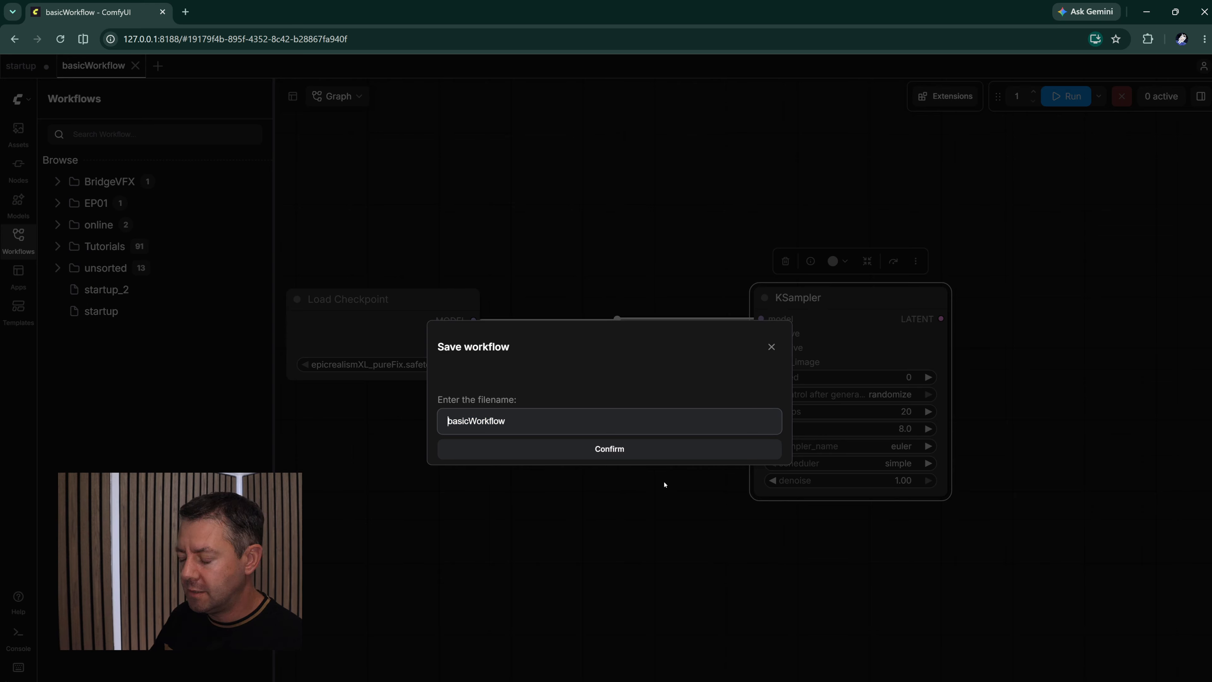
pyautogui.write('myN')
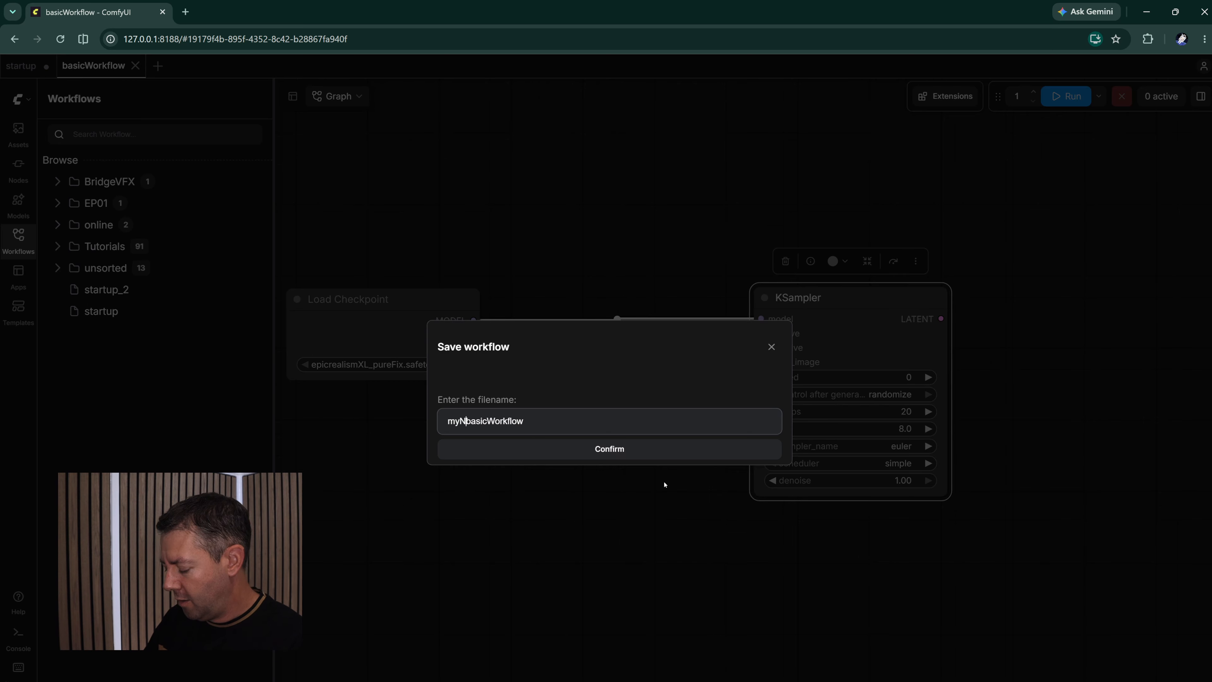
pyautogui.write('ewFolder')
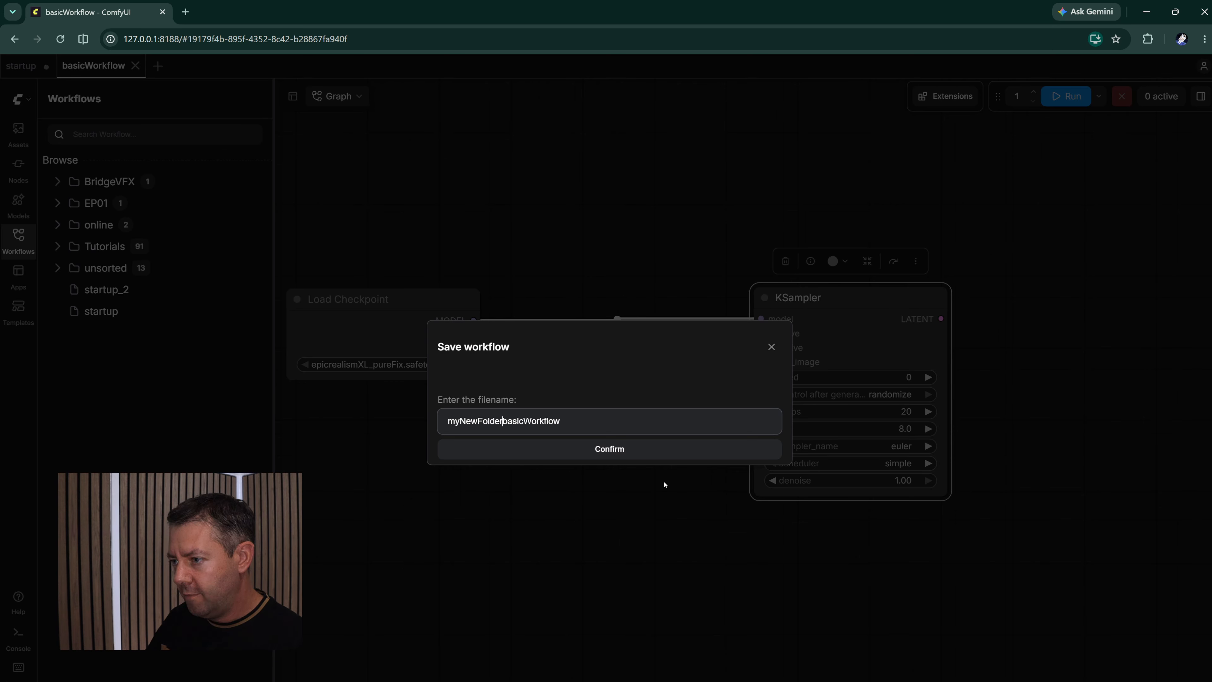
pyautogui.write('/')
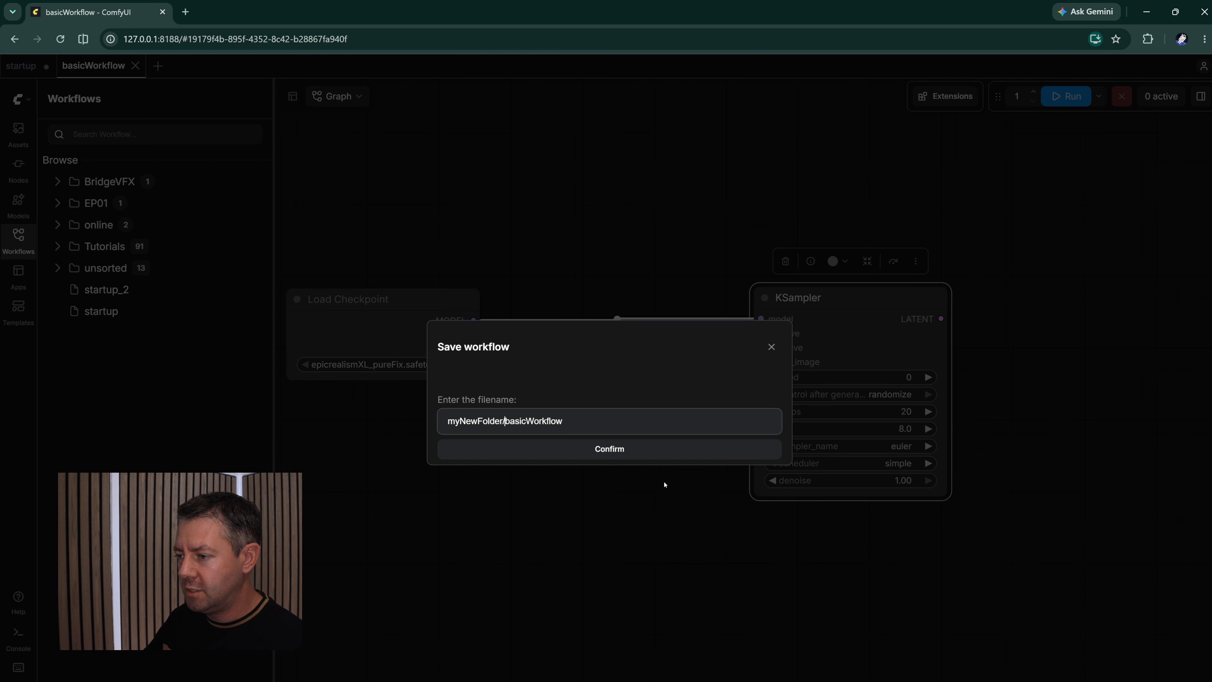
pyautogui.hotkey('ctrl', 'BackSpace')
pyautogui.write('my')
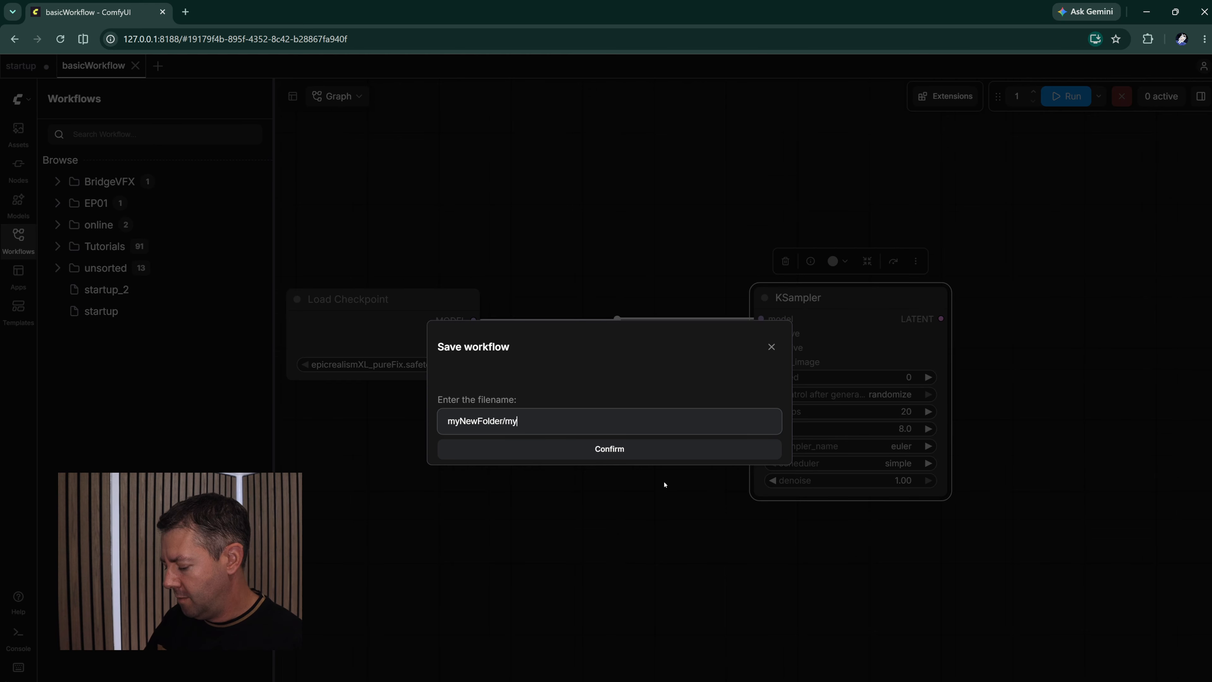
pyautogui.write('TestWorkfl')
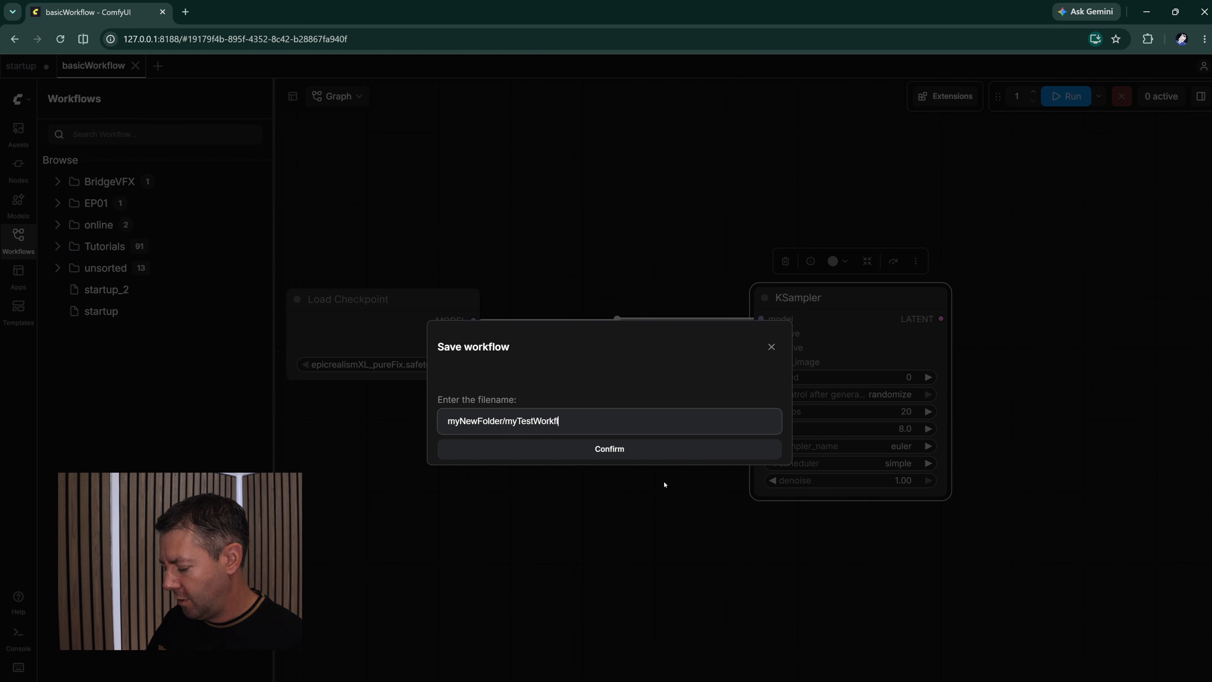
pyautogui.write('ow')
pyautogui.click(624, 450)
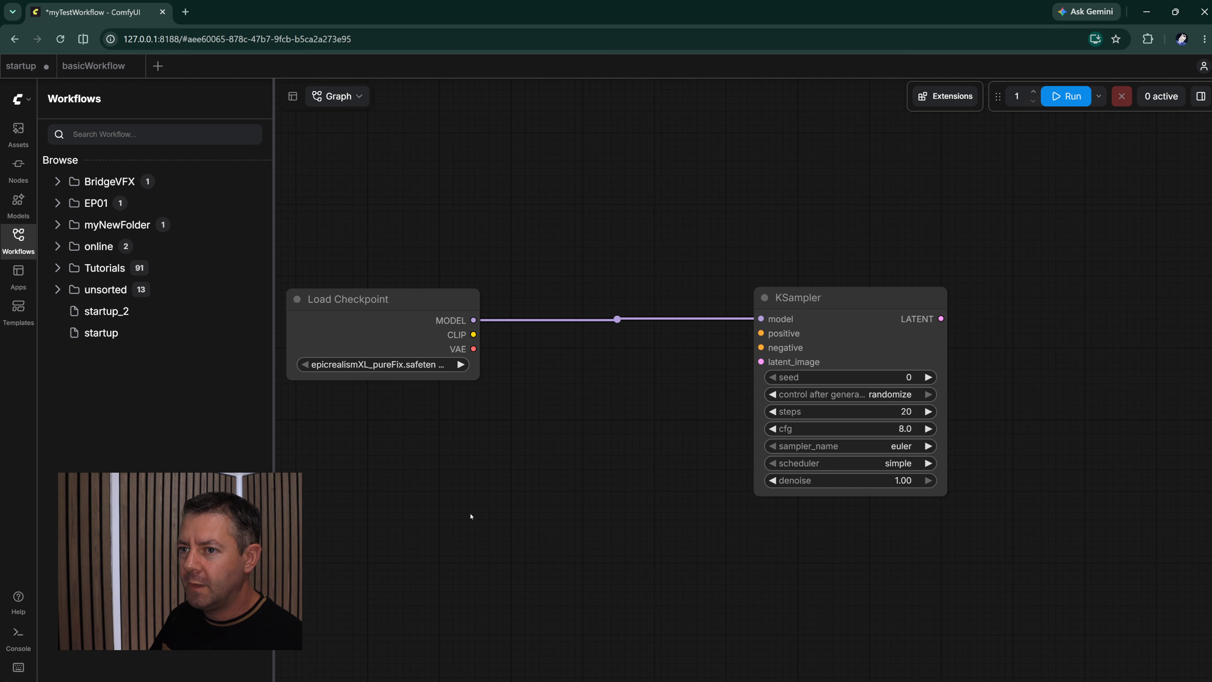
# - Expand myNewFolder in the workflow list, check its contents in File Explorer, and return to ComfyUI
pyautogui.click(58, 224)
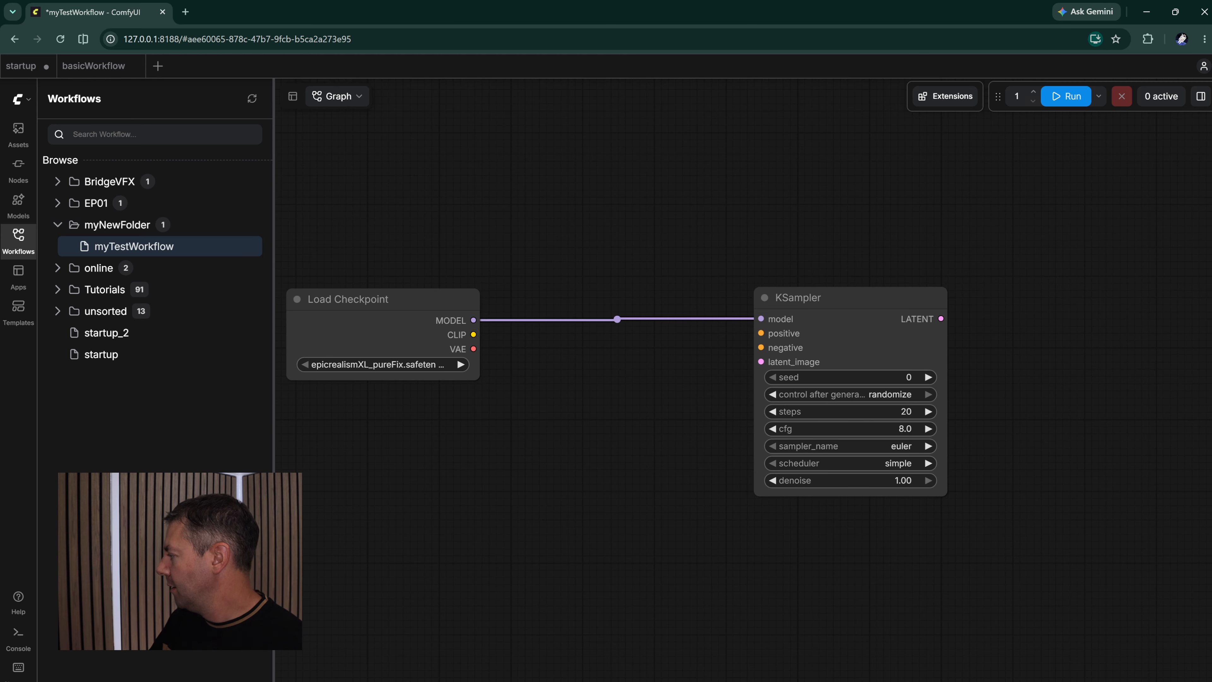
pyautogui.hotkey('alt', 'Tab')
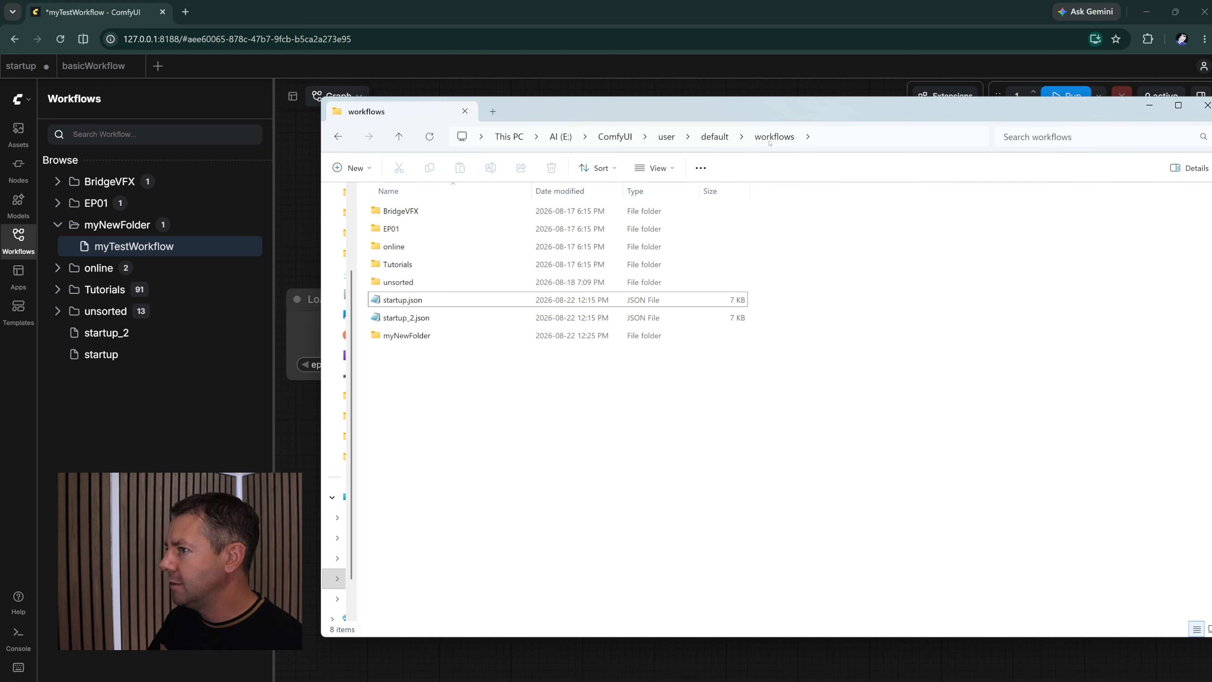
pyautogui.click(403, 336)
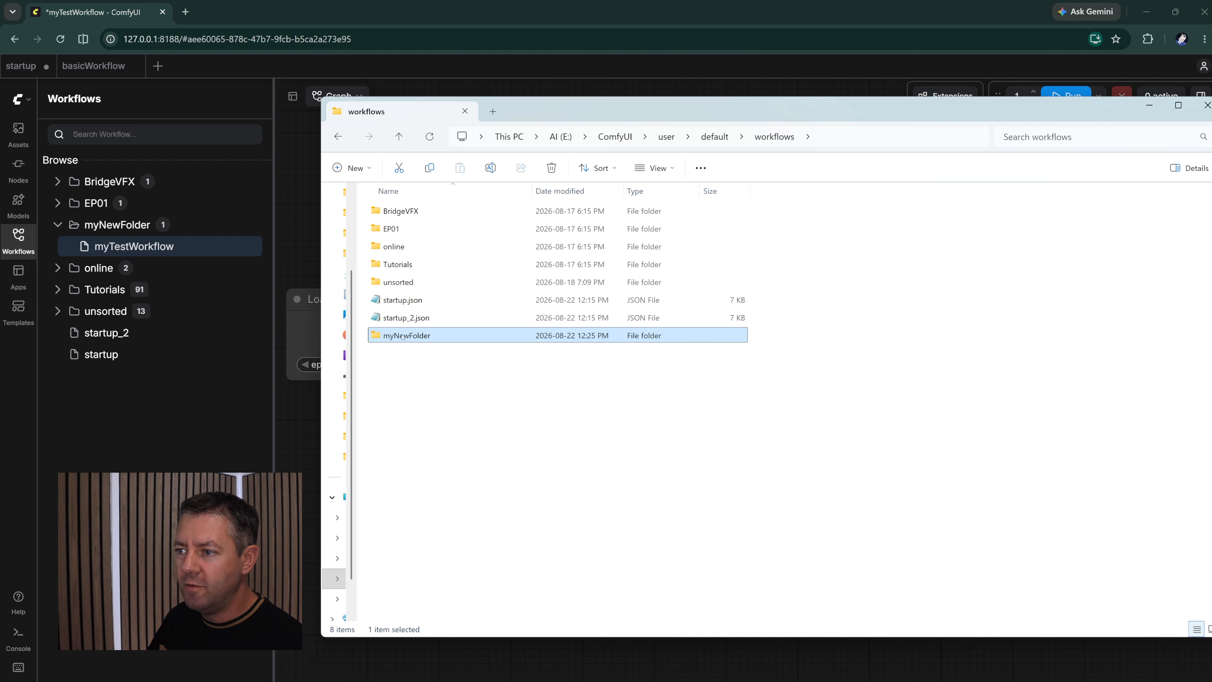
pyautogui.doubleClick(403, 336)
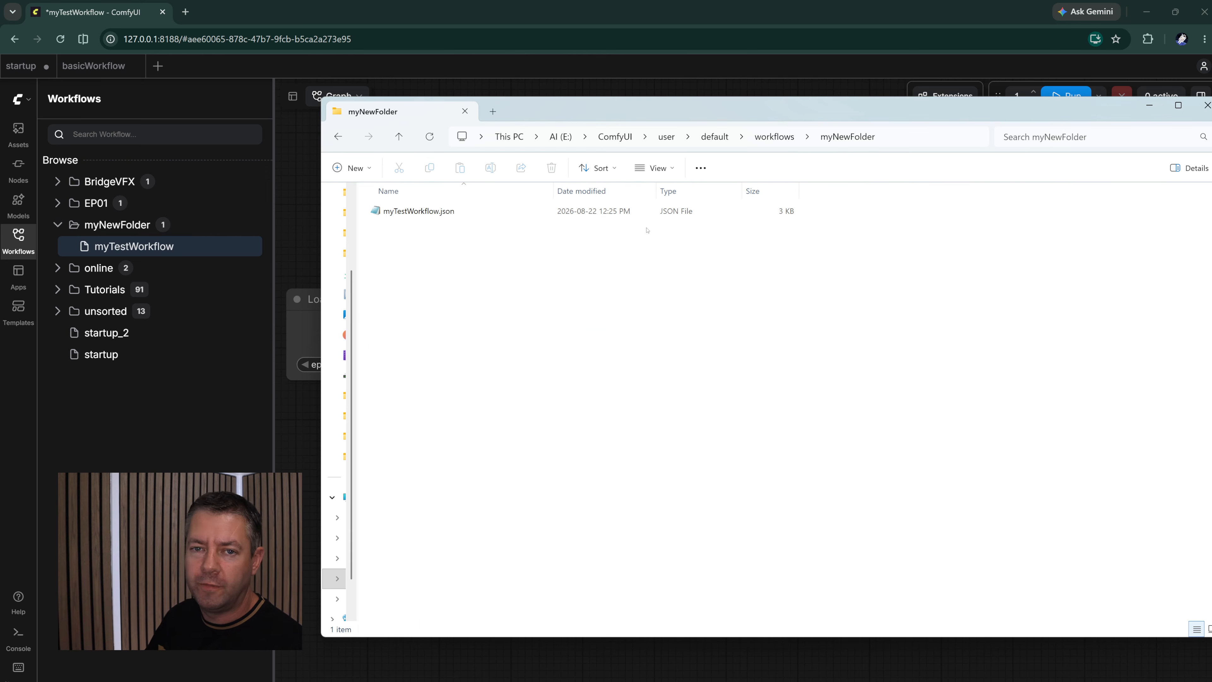
pyautogui.hotkey('alt', 'Tab')
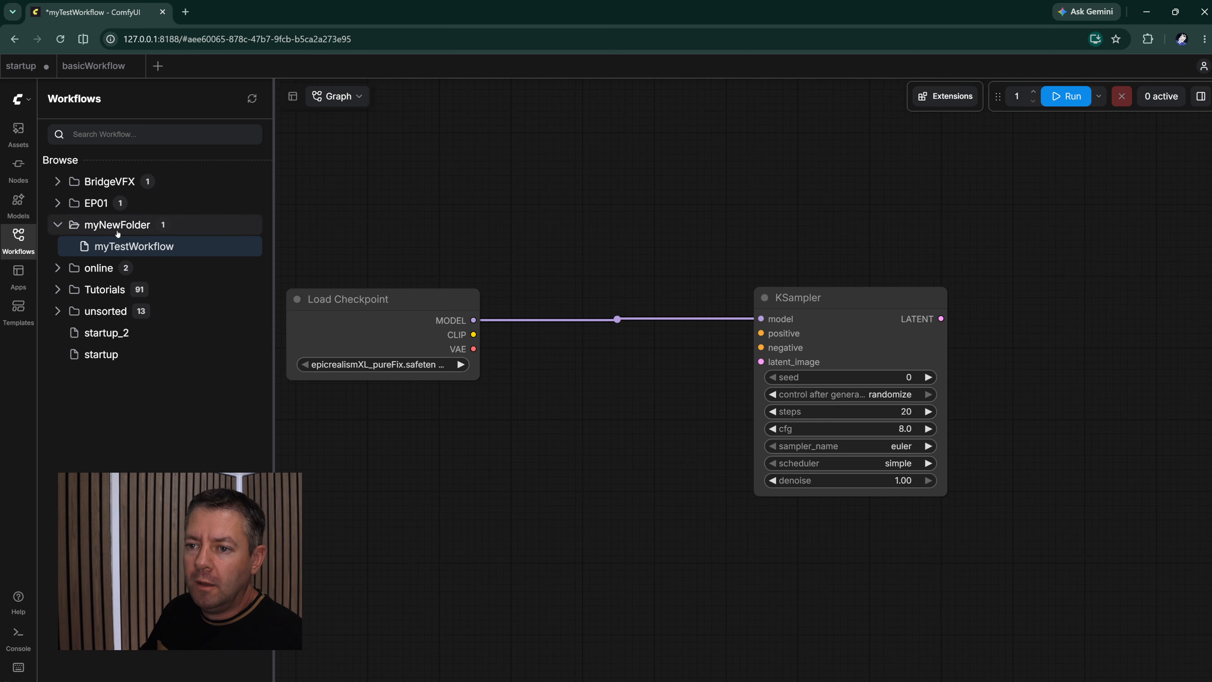
# - Show the Apps section and browse the gallery of all workflow templates
pyautogui.click(23, 274)
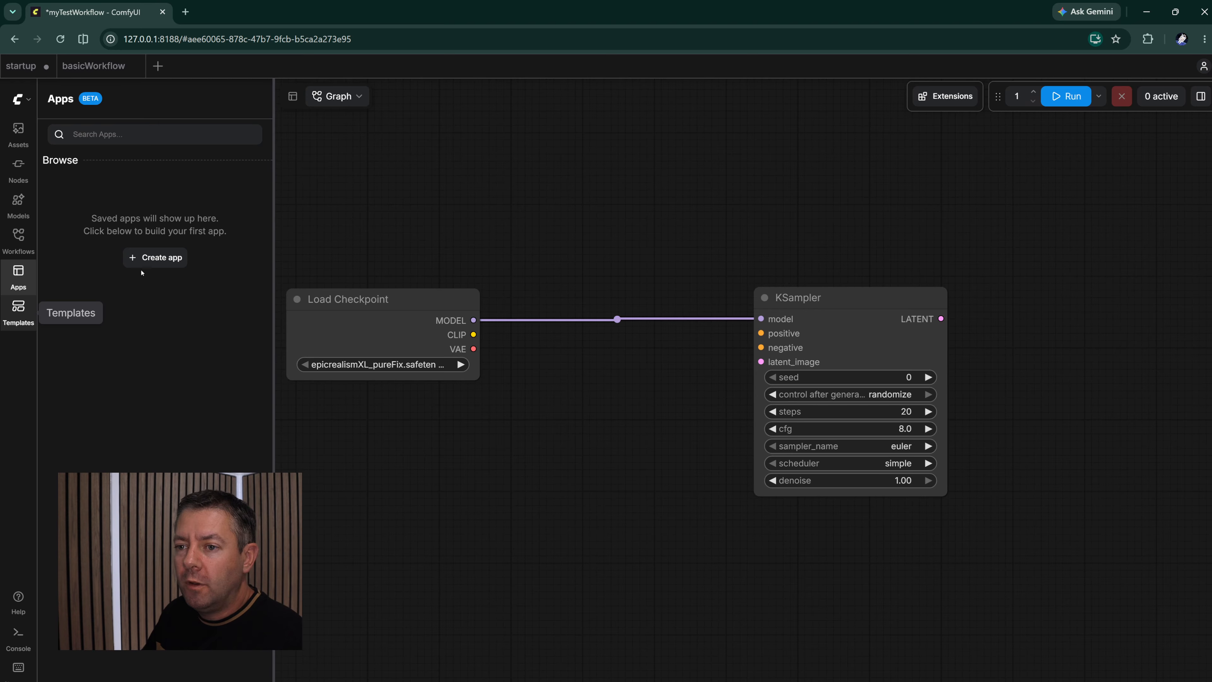
pyautogui.click(79, 321)
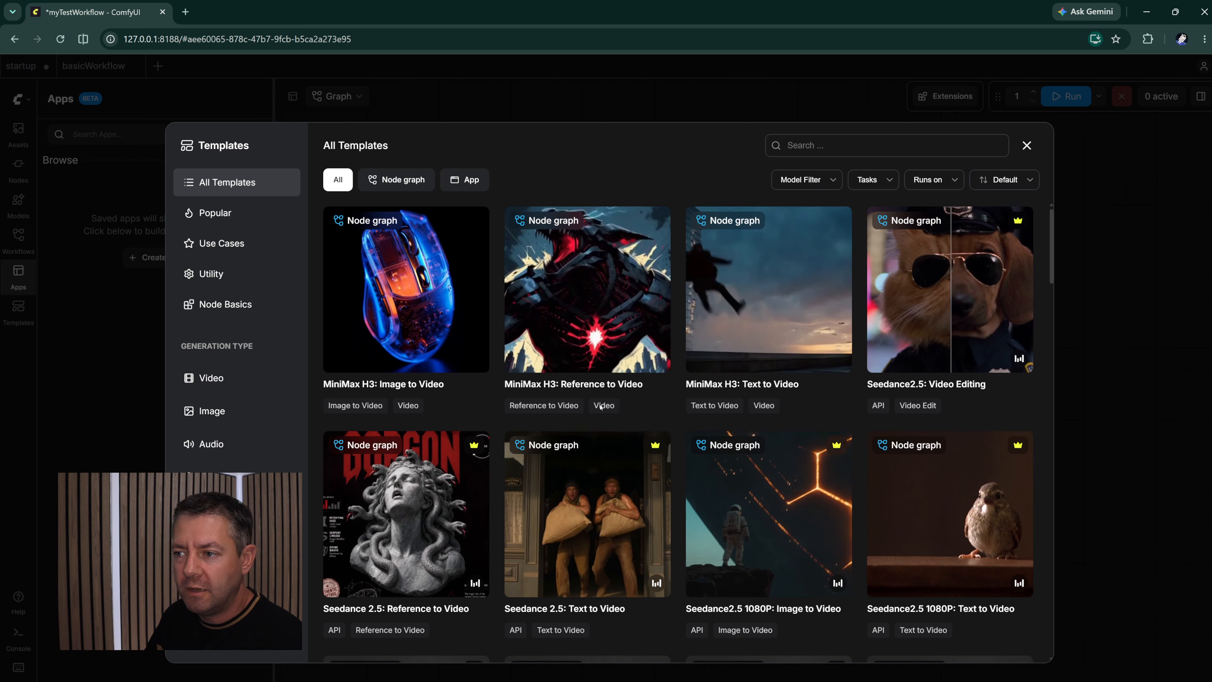
pyautogui.scroll(-10, 907, 299)
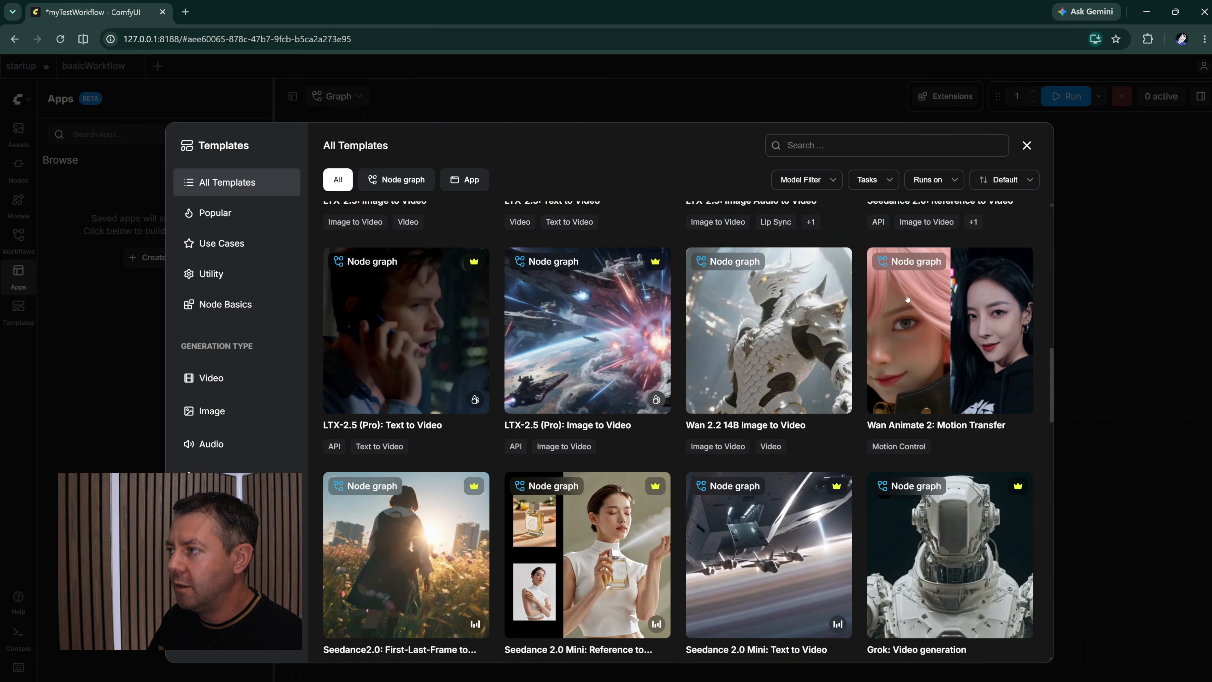
# - Open the Wan Animate 2 Distilled motion template from the gallery and inspect its notes and nodes
pyautogui.scroll(-10, 907, 299)
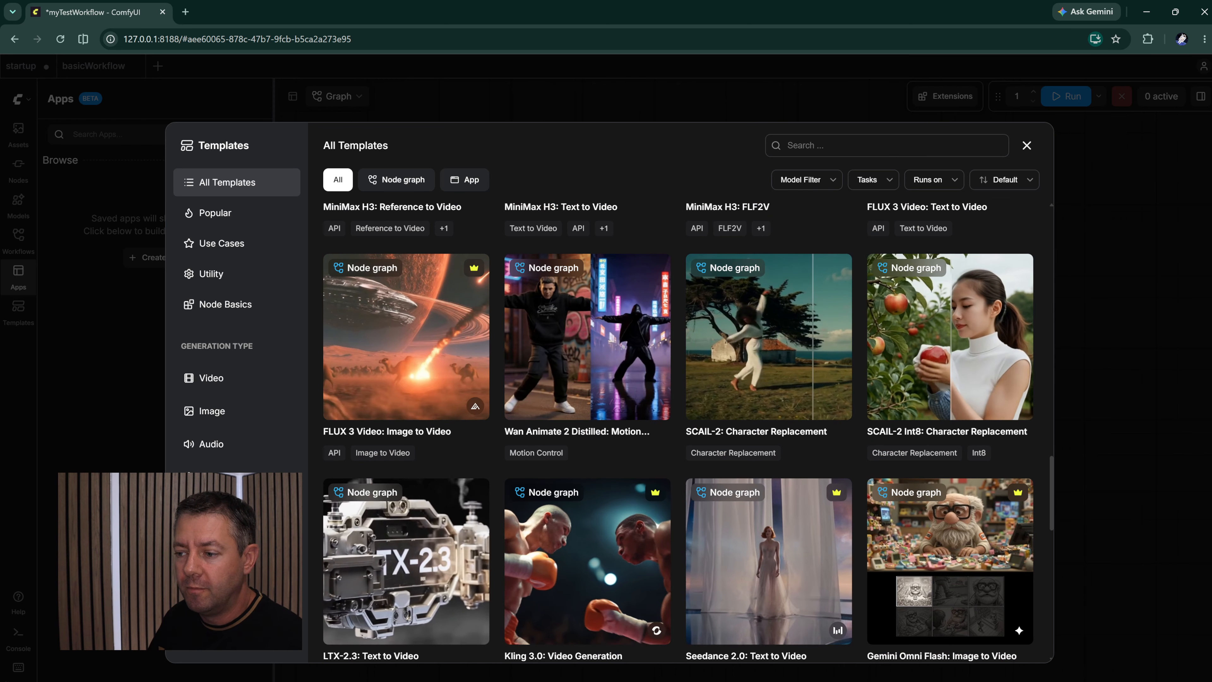
pyautogui.click(572, 366)
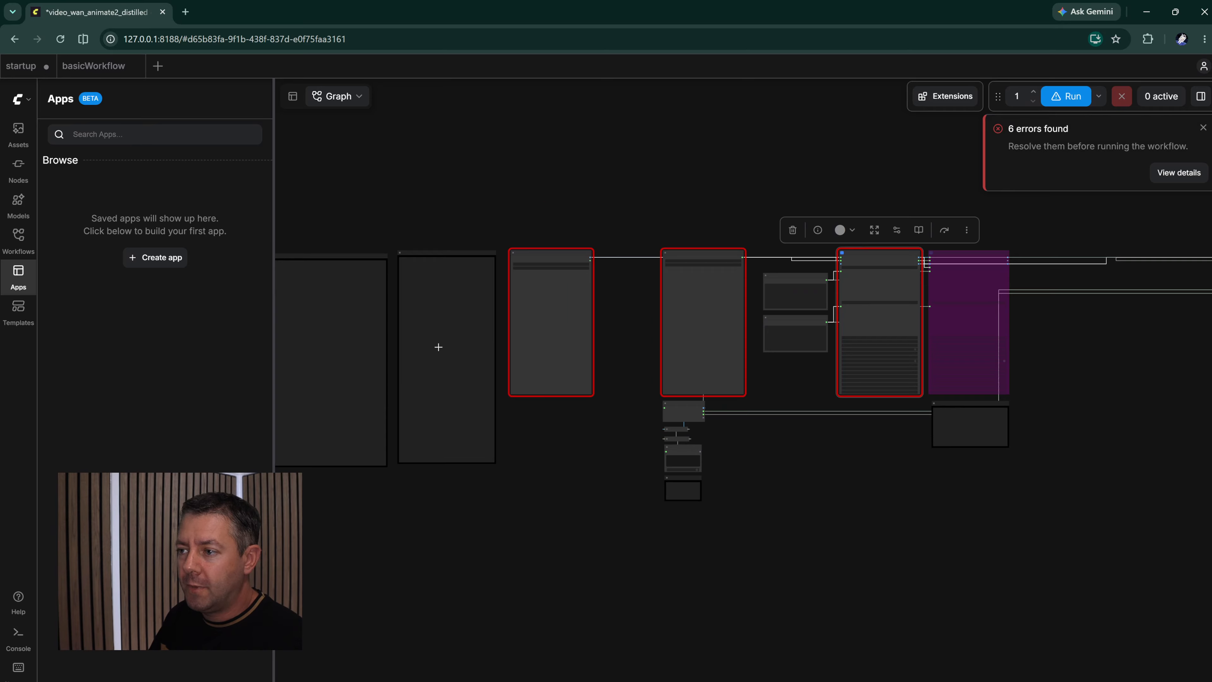
pyautogui.scroll(13, 439, 347)
pyautogui.moveTo(784, 259); pyautogui.dragTo(1049, 260)
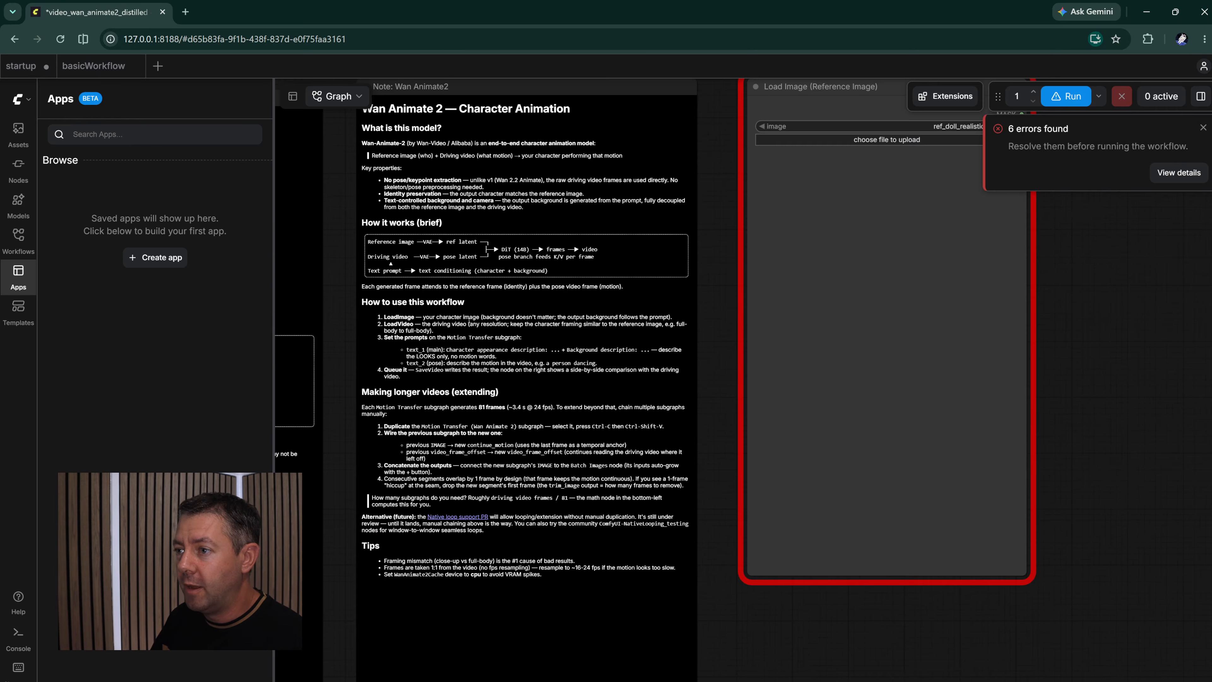
pyautogui.moveTo(529, 231); pyautogui.dragTo(532, 292)
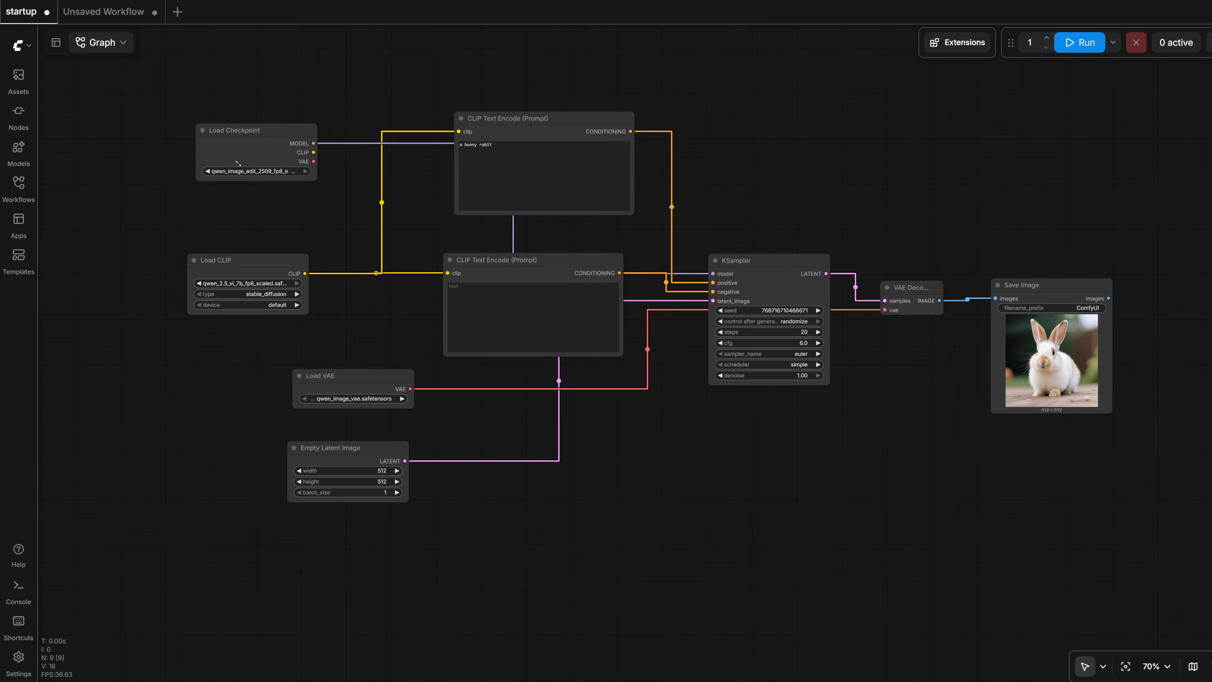
# - Look over the Load Checkpoint node and the overall layout of the startup workflow
pyautogui.click(252, 133)
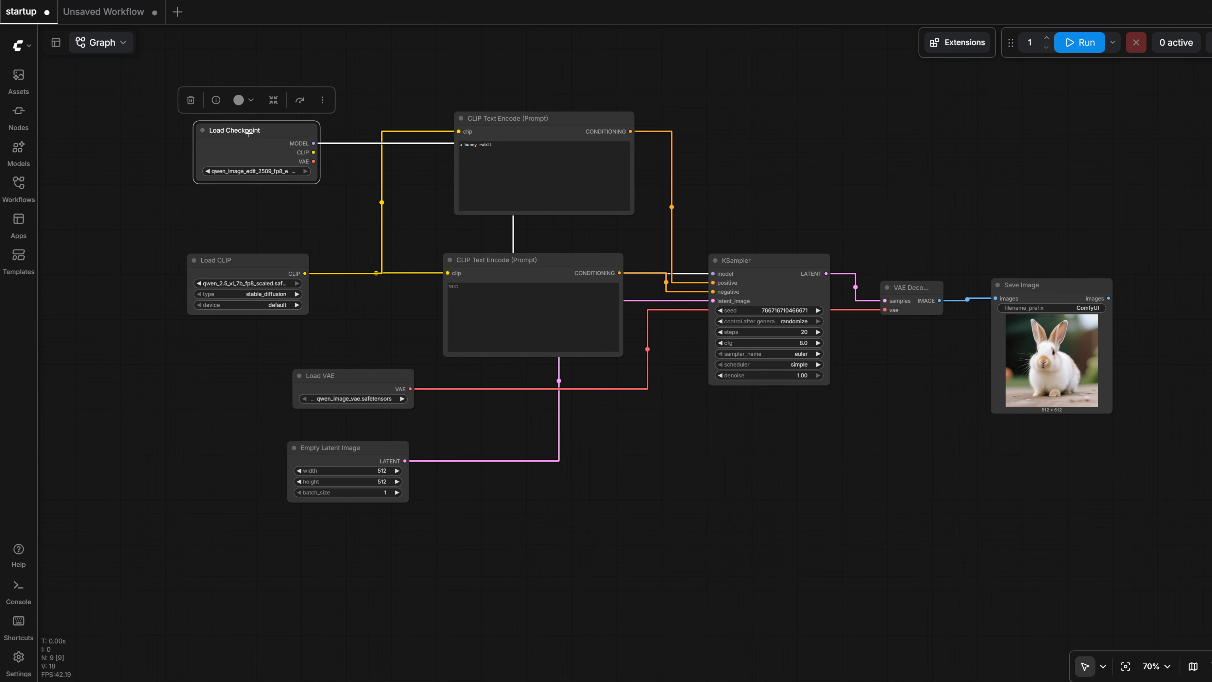
pyautogui.moveTo(252, 133); pyautogui.dragTo(236, 130)
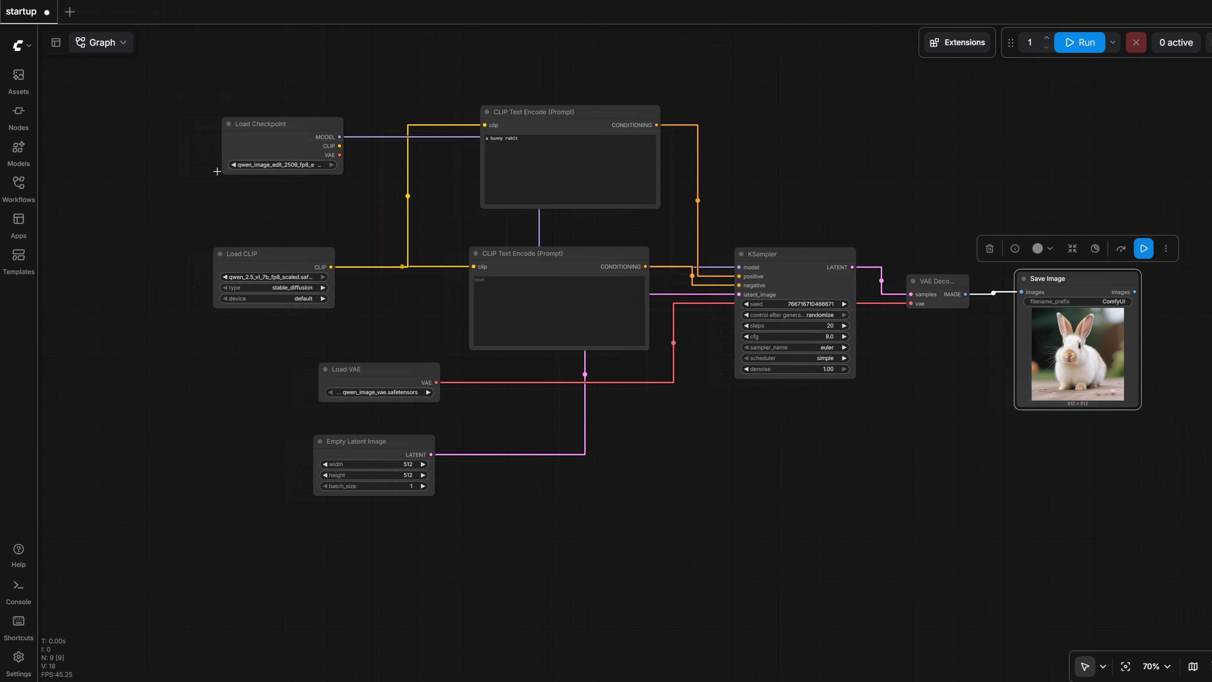
pyautogui.moveTo(382, 335); pyautogui.dragTo(356, 342)
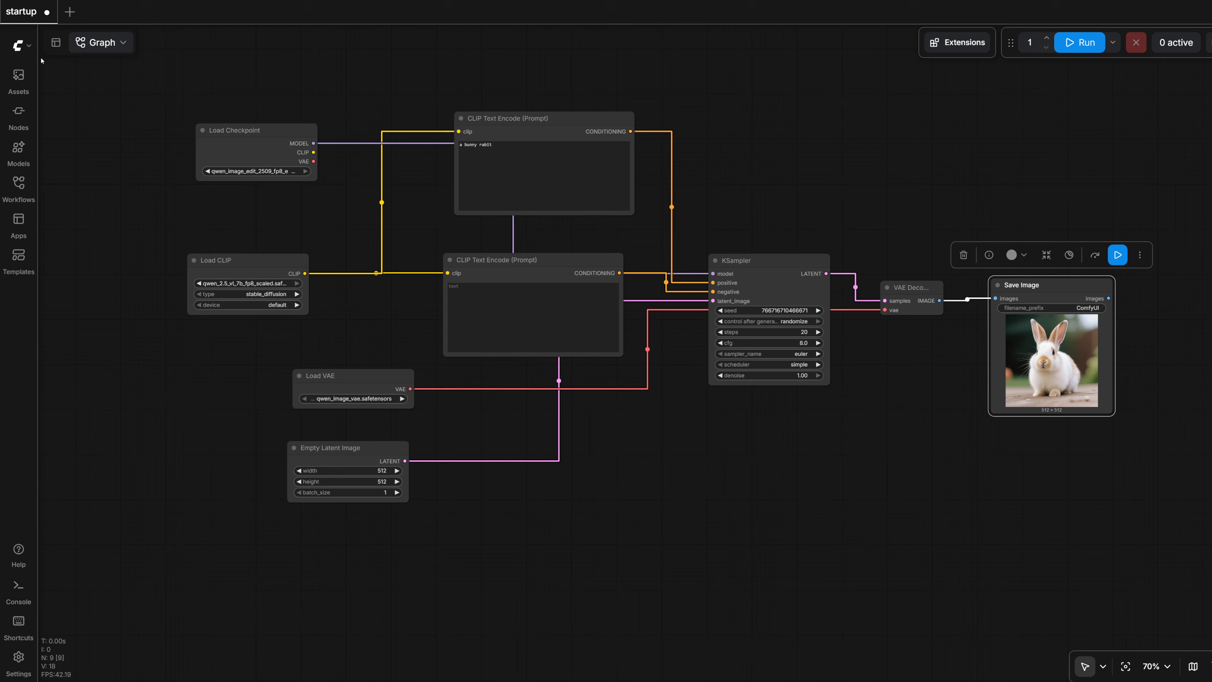
# - Create a blank workflow and add a Load Checkpoint node for qwen_image_edit_2509_fp8_e4m3fn from the model library's checkpoints
pyautogui.click(70, 12)
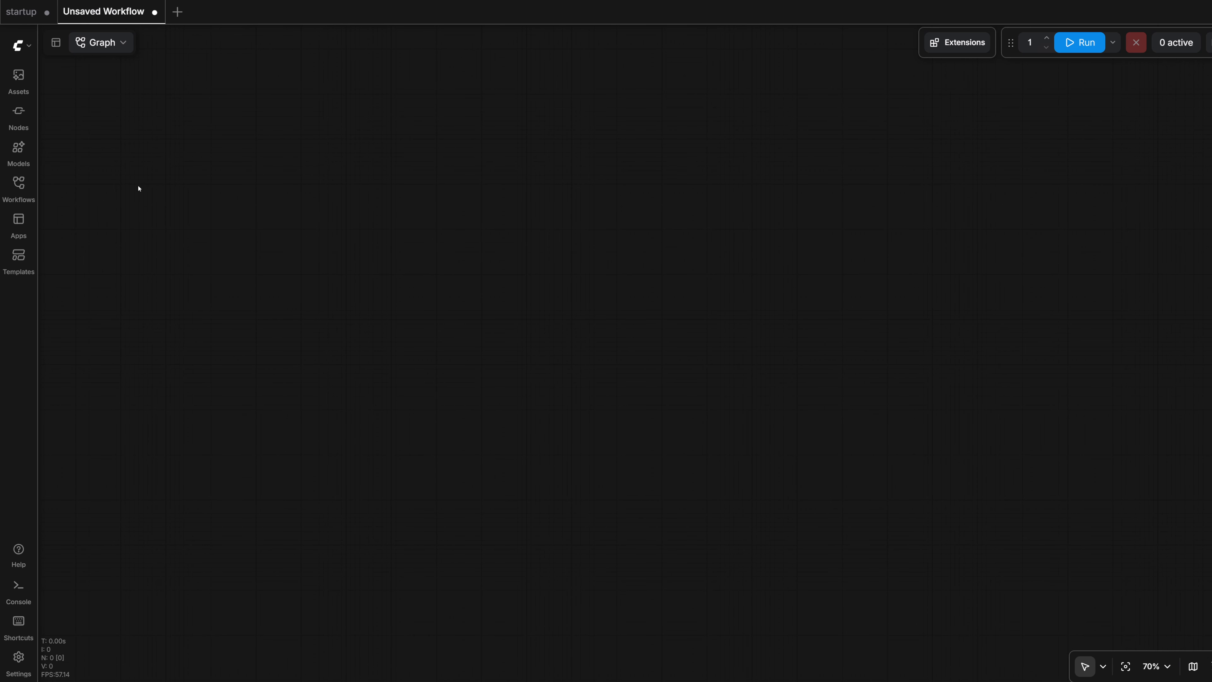
pyautogui.click(19, 150)
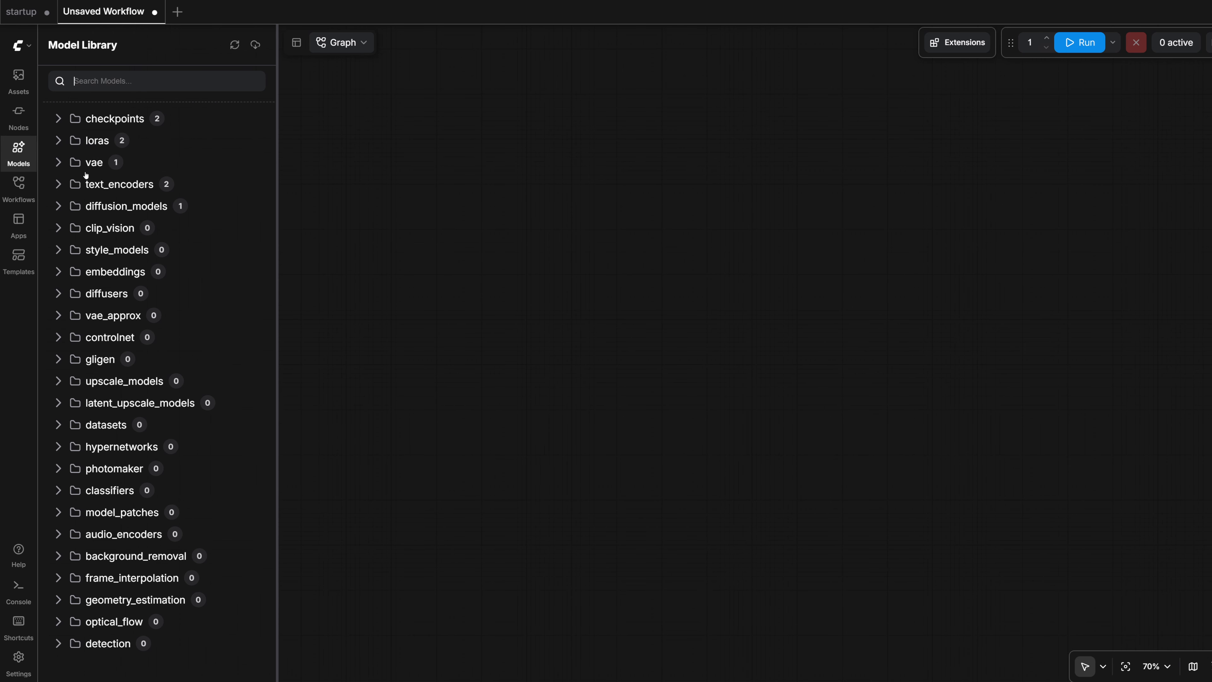
pyautogui.click(56, 119)
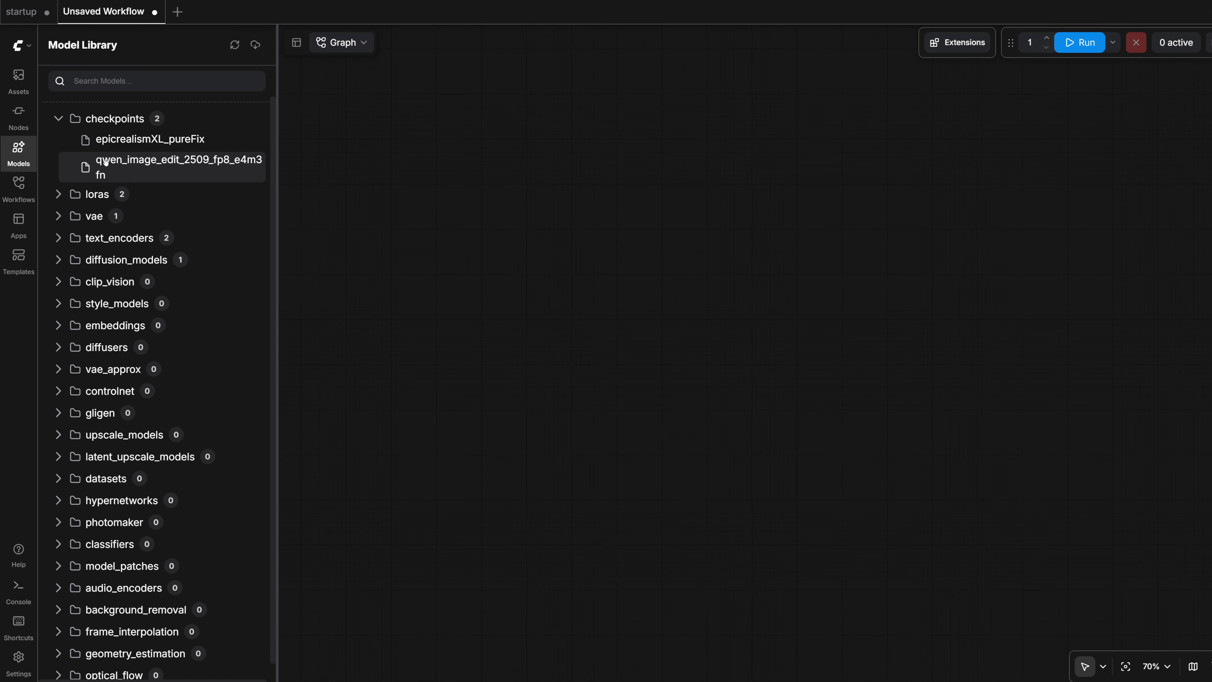
pyautogui.moveTo(105, 162); pyautogui.dragTo(381, 219)
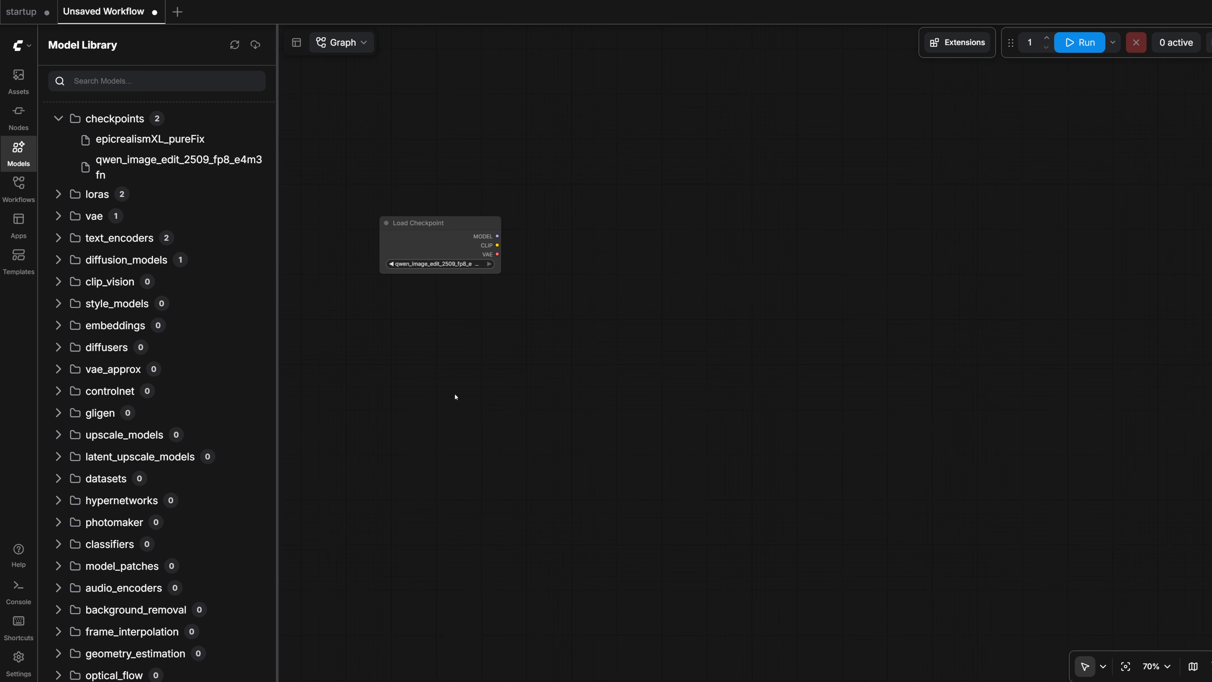
pyautogui.scroll(4, 458, 344)
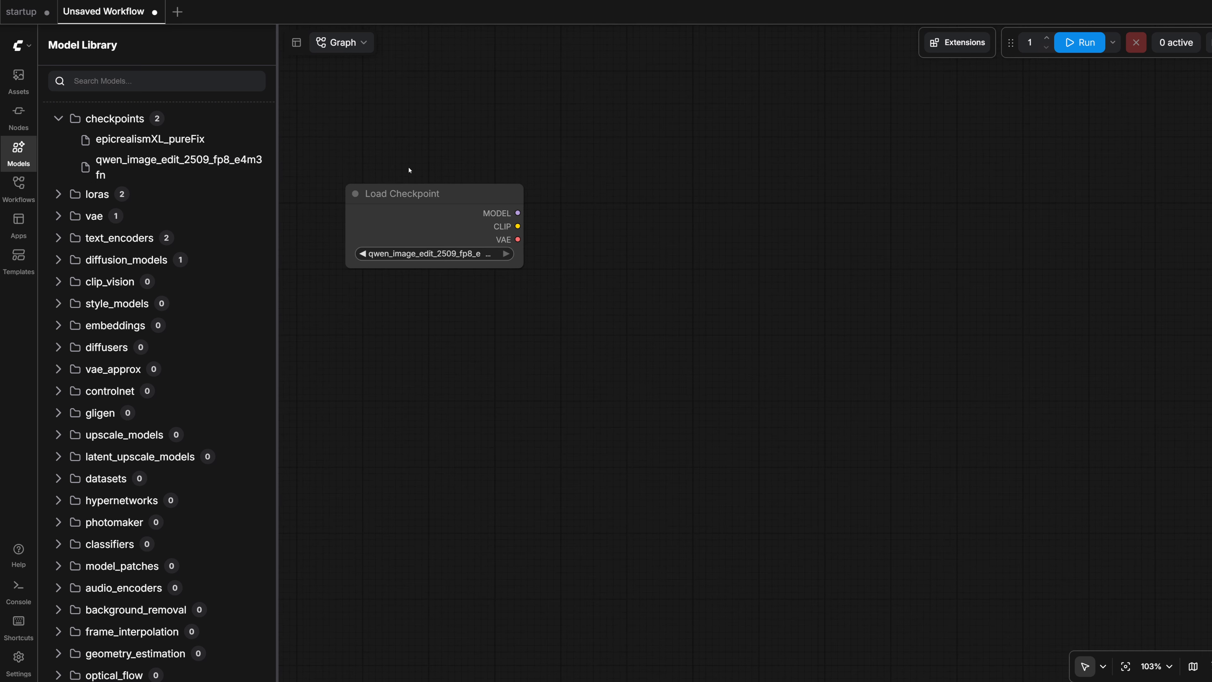
pyautogui.click(441, 200)
# - Return to the startup workflow and shift its Load CLIP node and both CLIP Text Encode (Prompt) nodes slightly
pyautogui.click(21, 11)
pyautogui.scroll(4, 419, 217)
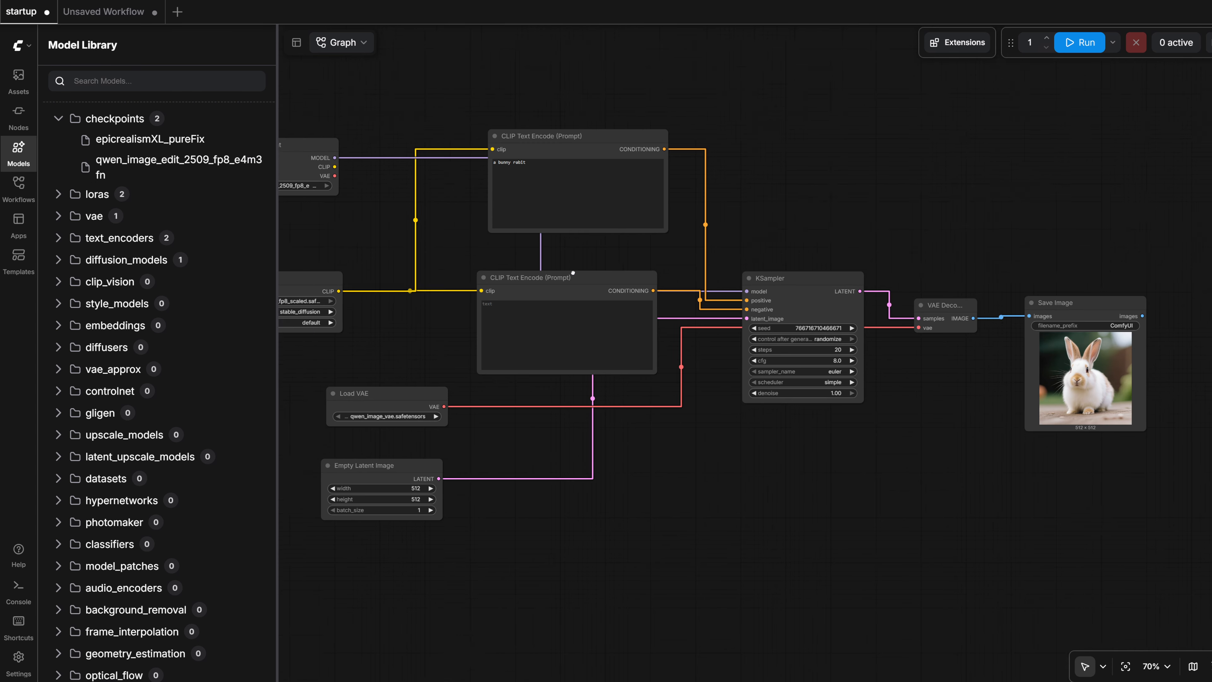
pyautogui.moveTo(419, 217); pyautogui.dragTo(424, 211)
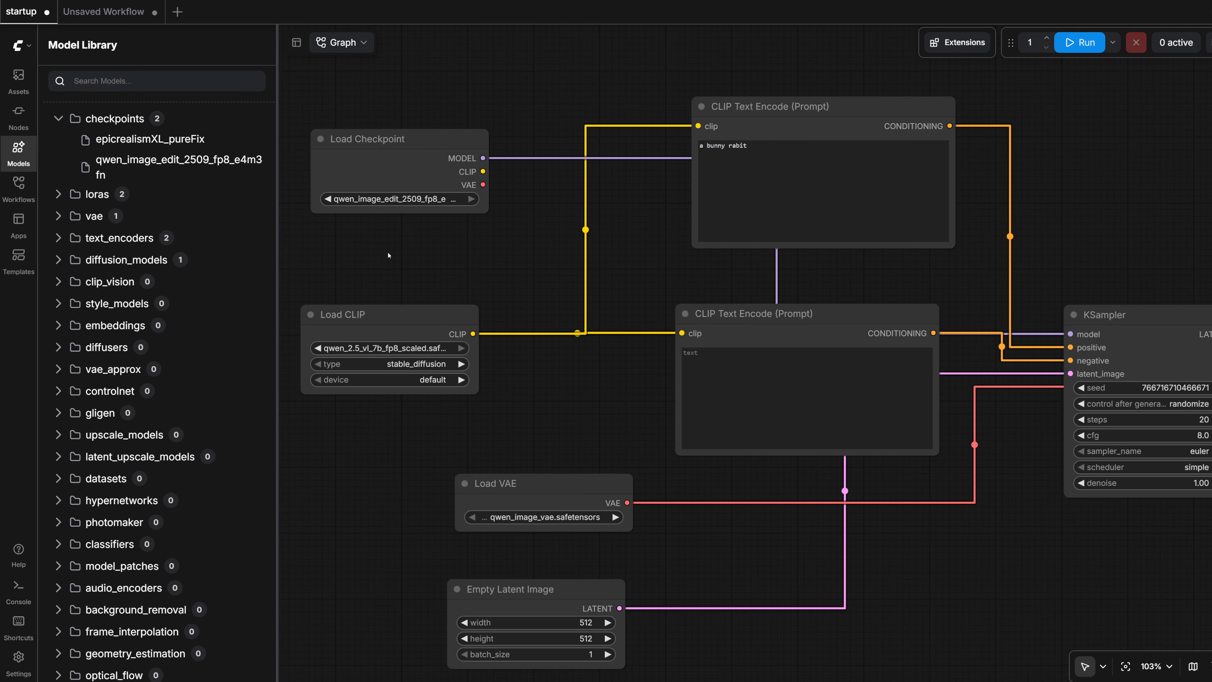
pyautogui.moveTo(363, 315); pyautogui.dragTo(376, 325)
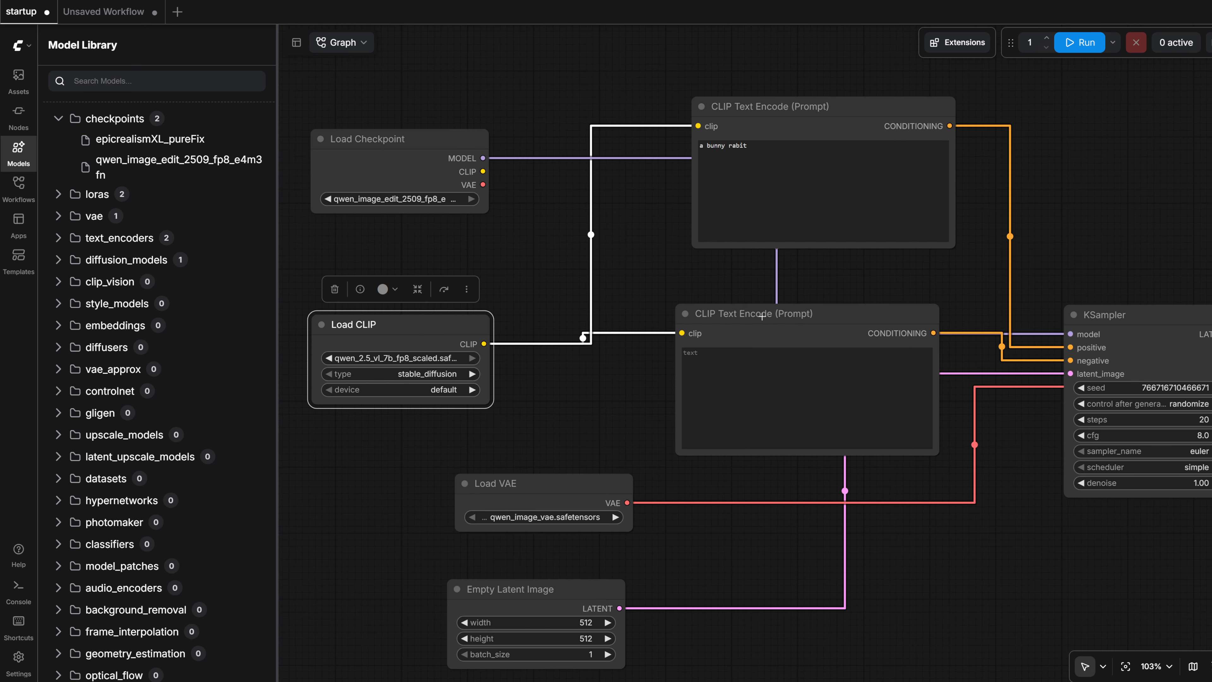
pyautogui.moveTo(760, 312)
pyautogui.mouseDown()
pyautogui.moveTo(763, 347)
pyautogui.moveTo(741, 372)
pyautogui.moveTo(752, 325)
pyautogui.mouseUp()
pyautogui.moveTo(739, 114); pyautogui.dragTo(641, 116)
pyautogui.click(703, 381)
pyautogui.click(718, 177)
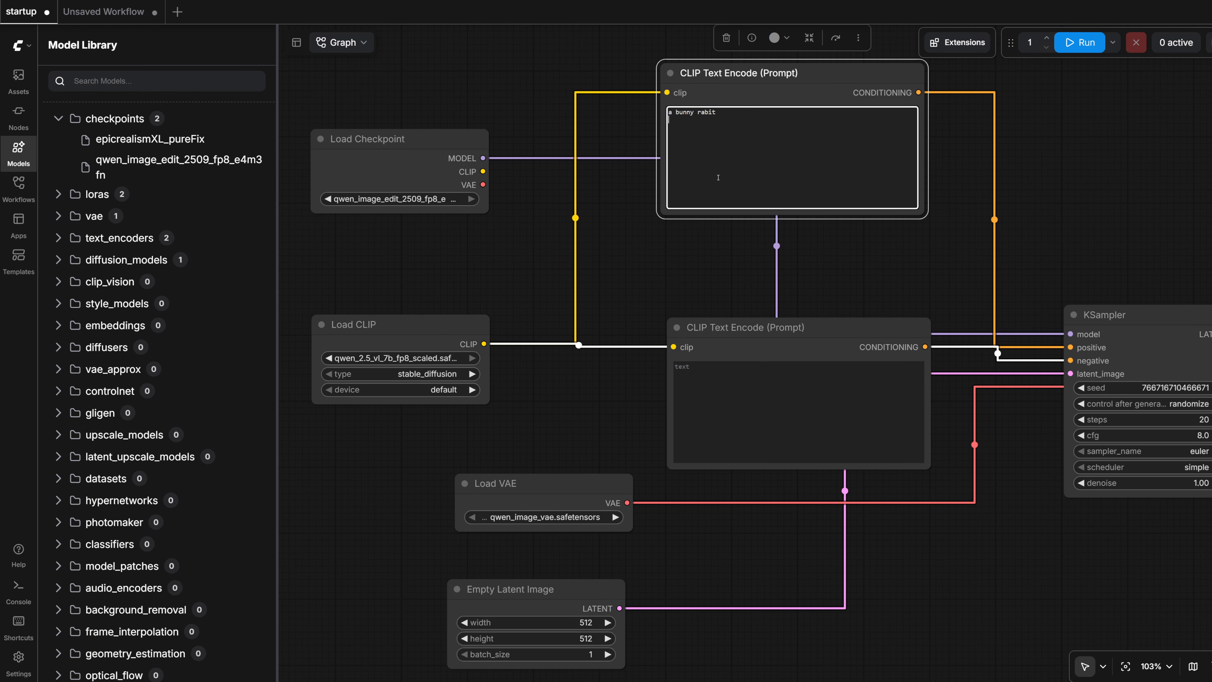
pyautogui.moveTo(456, 322); pyautogui.dragTo(451, 334)
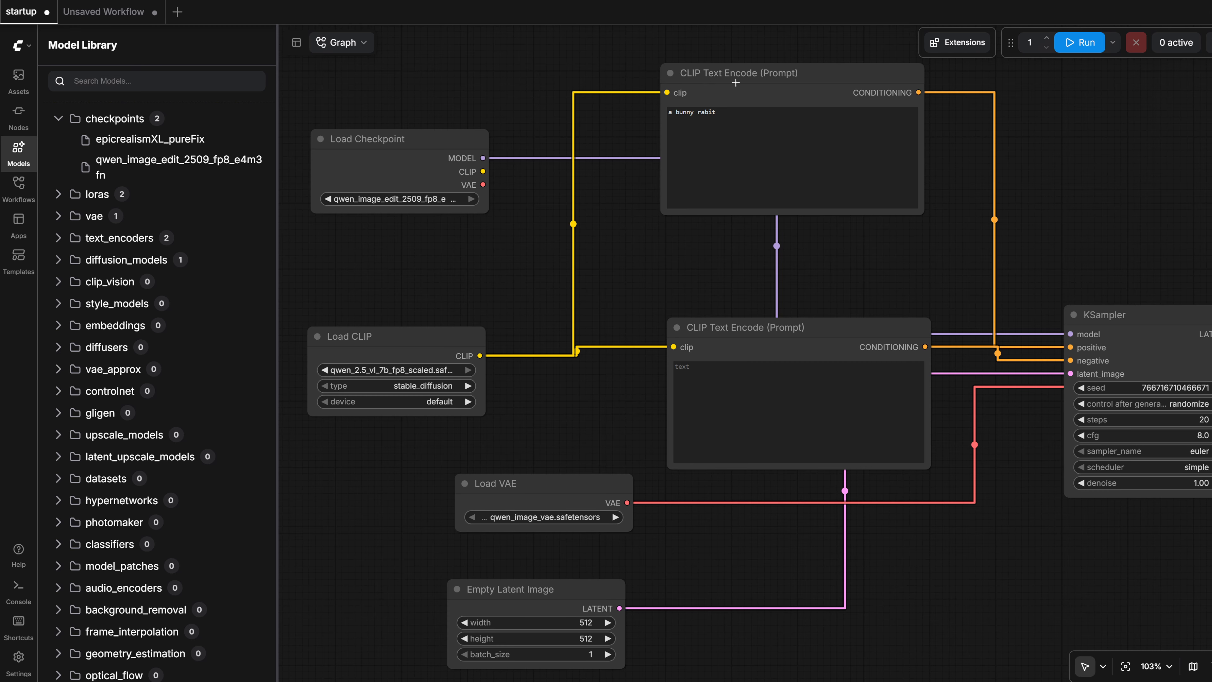
# - Go back to the unsaved workflow, hide the model library, and add a CLIP Text Encode (Prompt) node by searching for "clip"
pyautogui.click(95, 11)
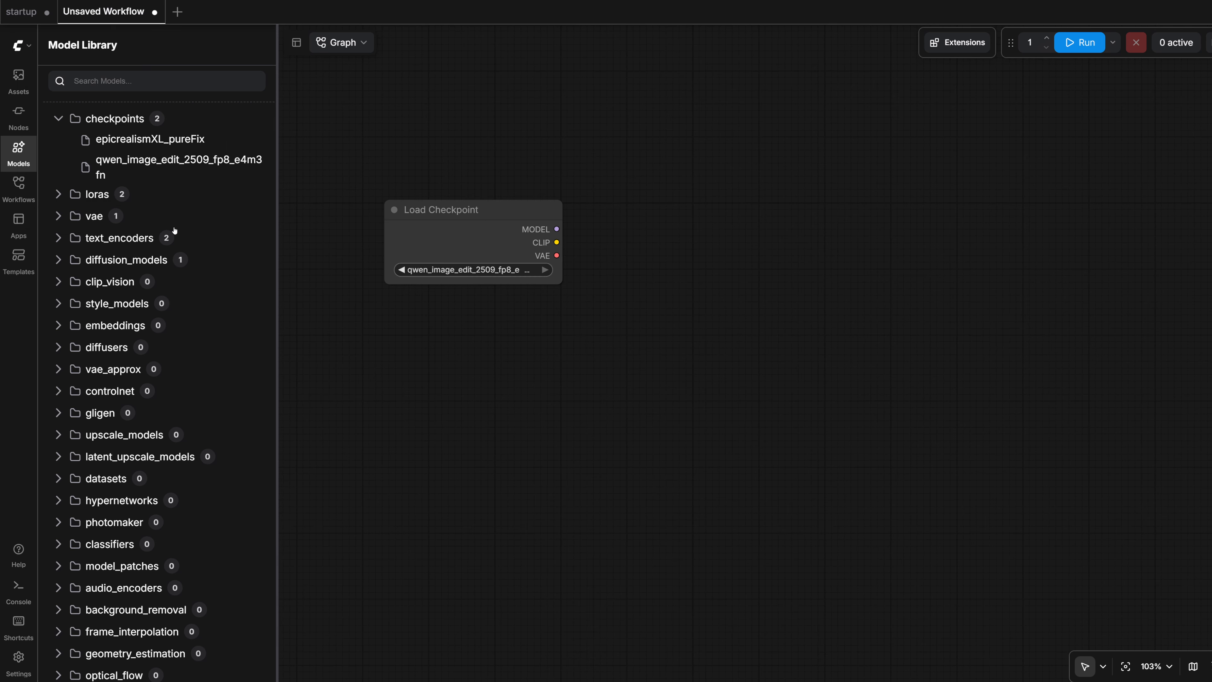
pyautogui.click(18, 152)
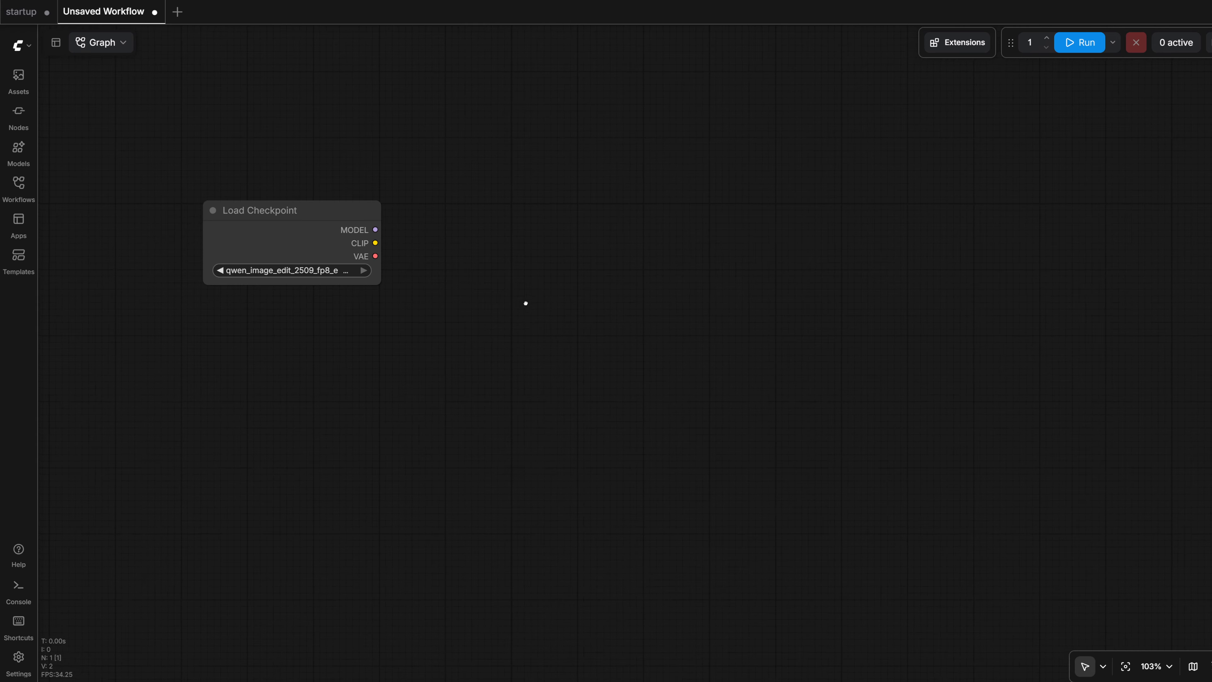
pyautogui.doubleClick(655, 240)
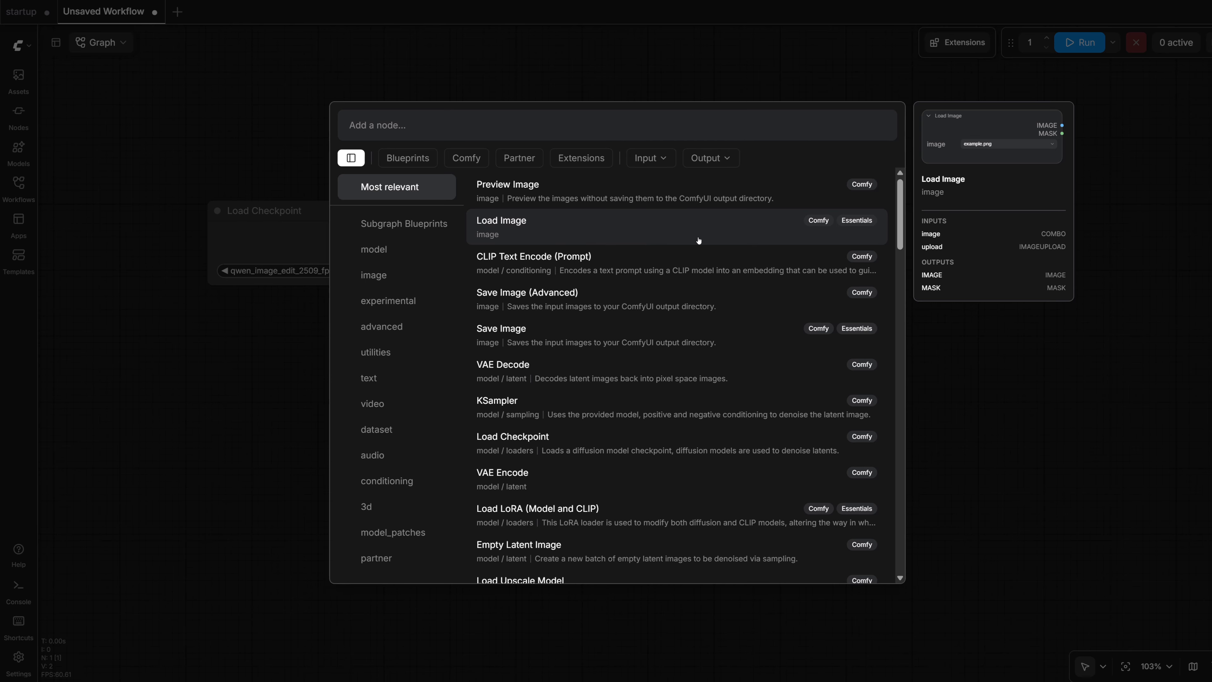
pyautogui.write('clip')
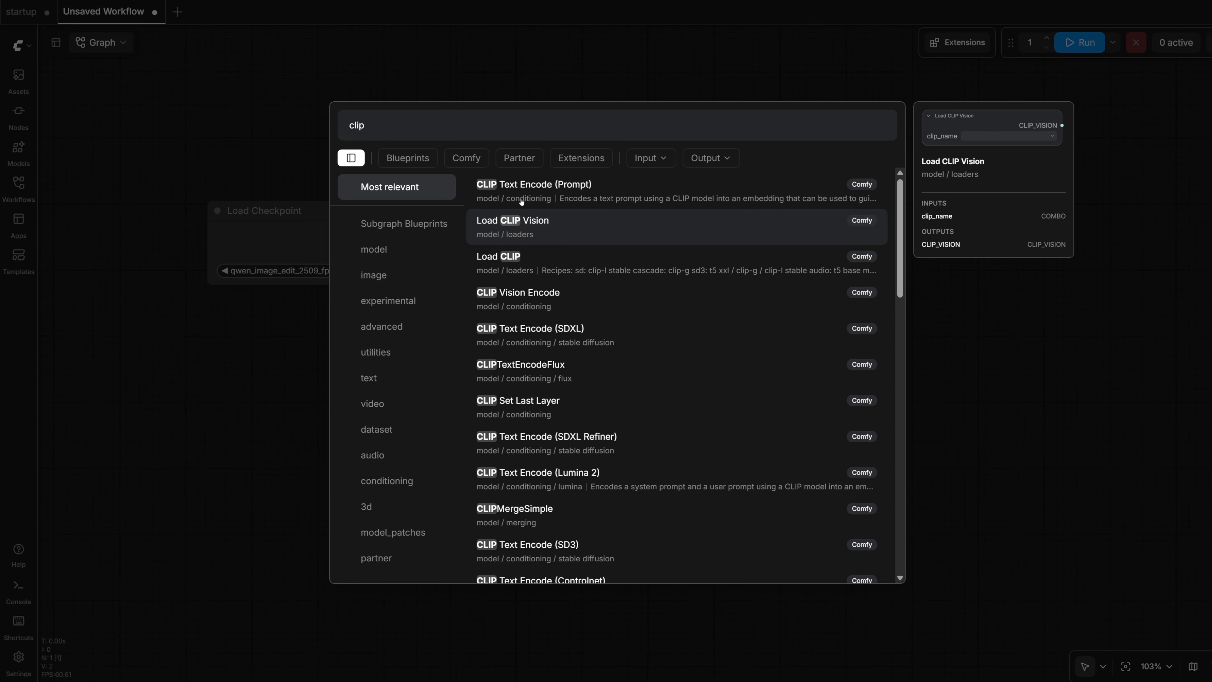
pyautogui.click(634, 190)
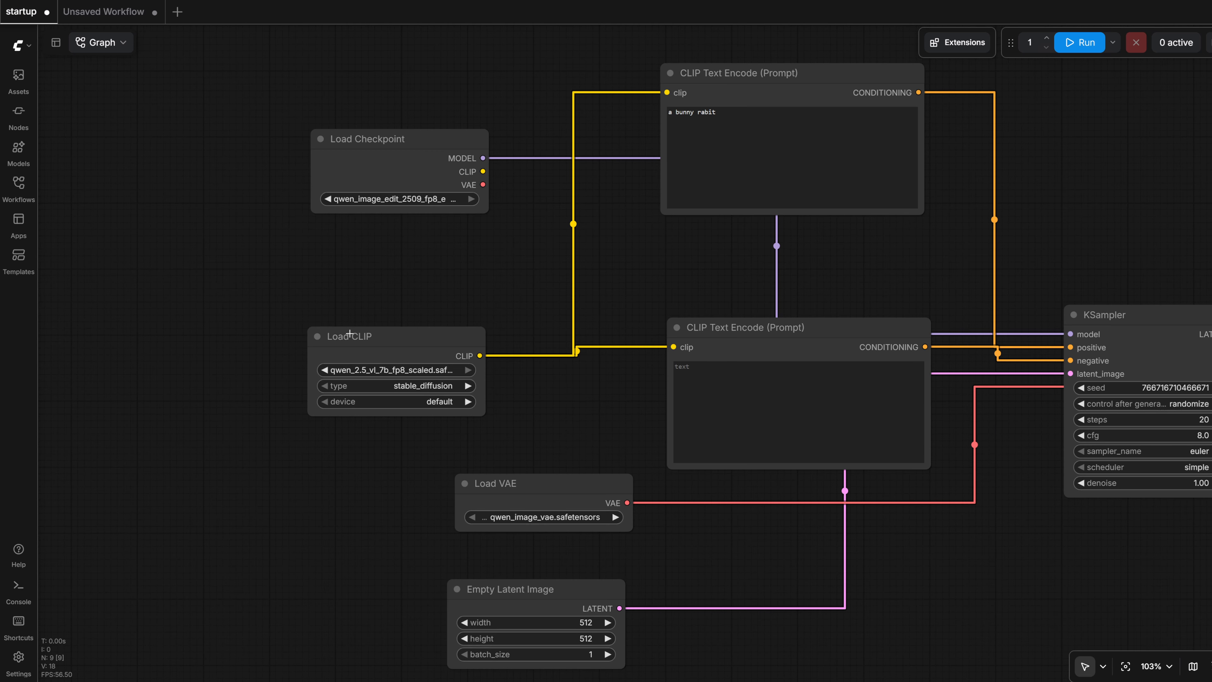
# - Check the Load CLIP node in the startup workflow, and position the CLIP Text Encode (Prompt) node in the unsaved workflow
pyautogui.click(354, 336)
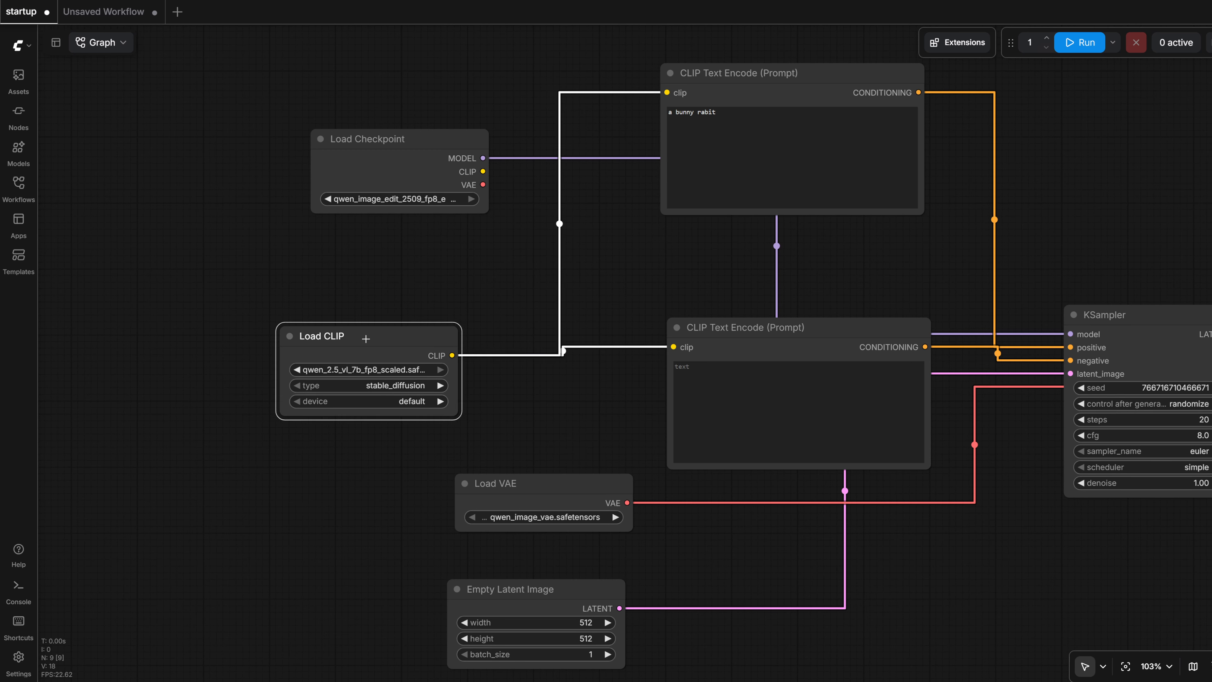
pyautogui.click(105, 12)
pyautogui.moveTo(662, 186); pyautogui.dragTo(675, 191)
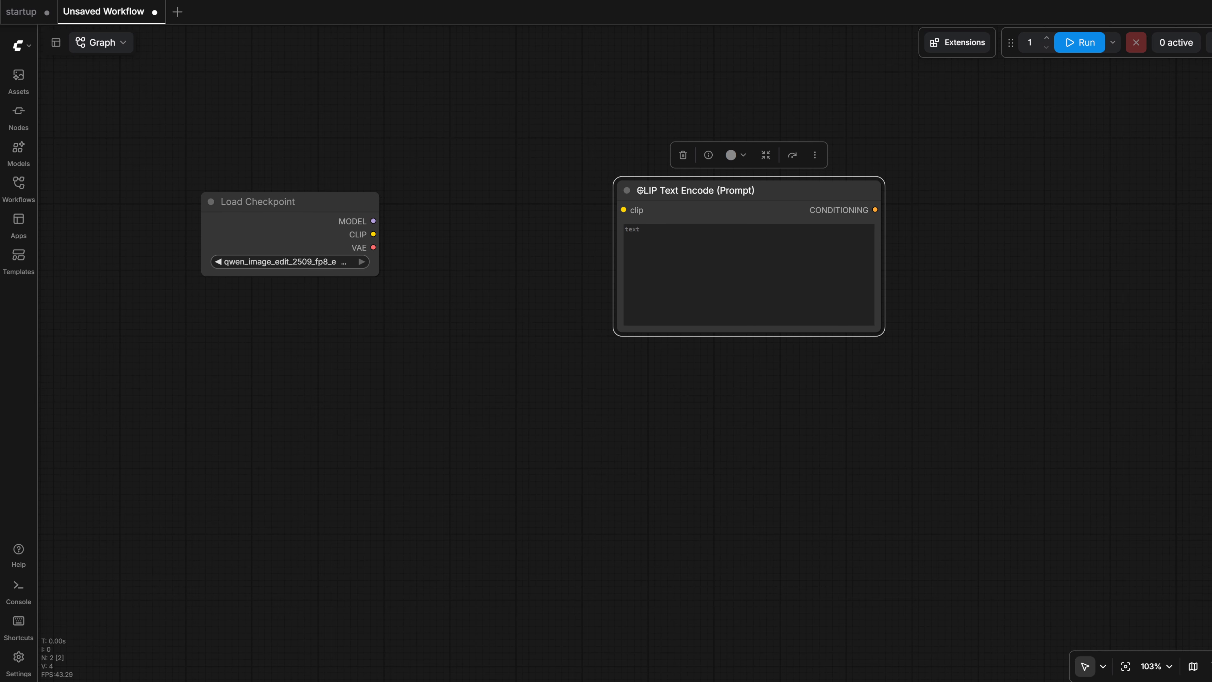
# - Add a CLIPLoader node connected to the CLIP Text Encode node's clip input and place it below Load Checkpoint
pyautogui.moveTo(623, 209); pyautogui.dragTo(280, 371)
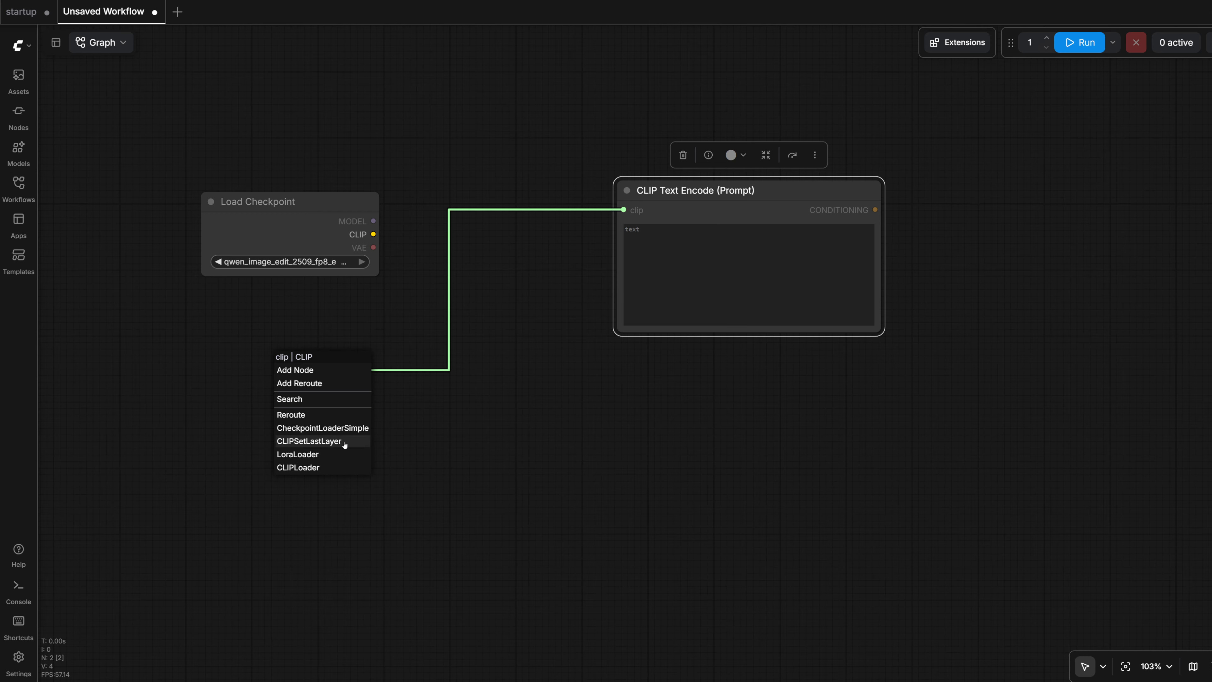
pyautogui.click(291, 467)
pyautogui.moveTo(366, 360); pyautogui.dragTo(293, 347)
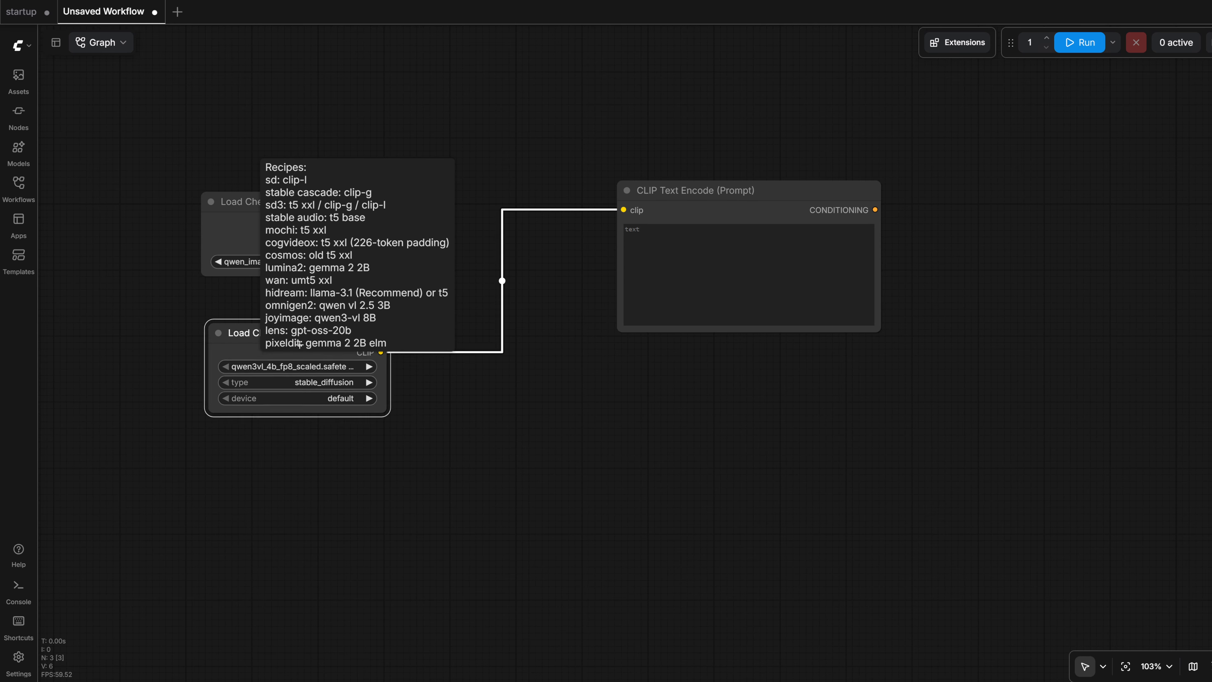
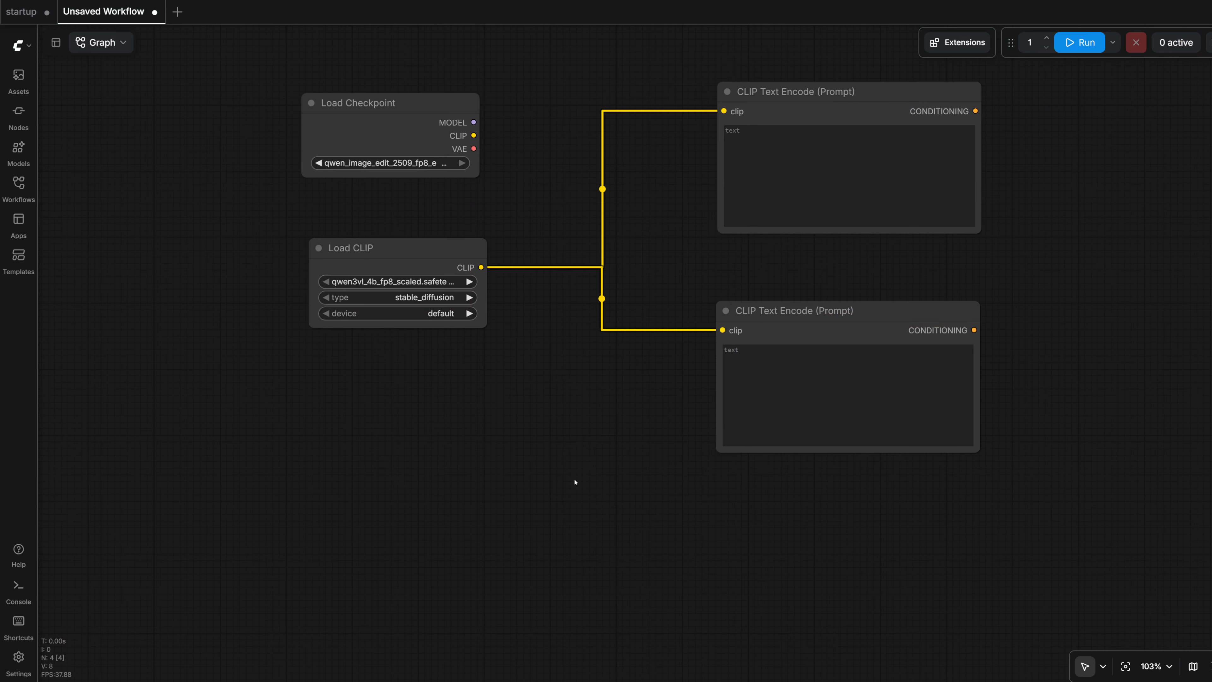
# - In the unsaved workflow, add an Empty Latent Image node by searching for "empty" and place it below Load CLIP
pyautogui.moveTo(599, 481); pyautogui.dragTo(522, 360)
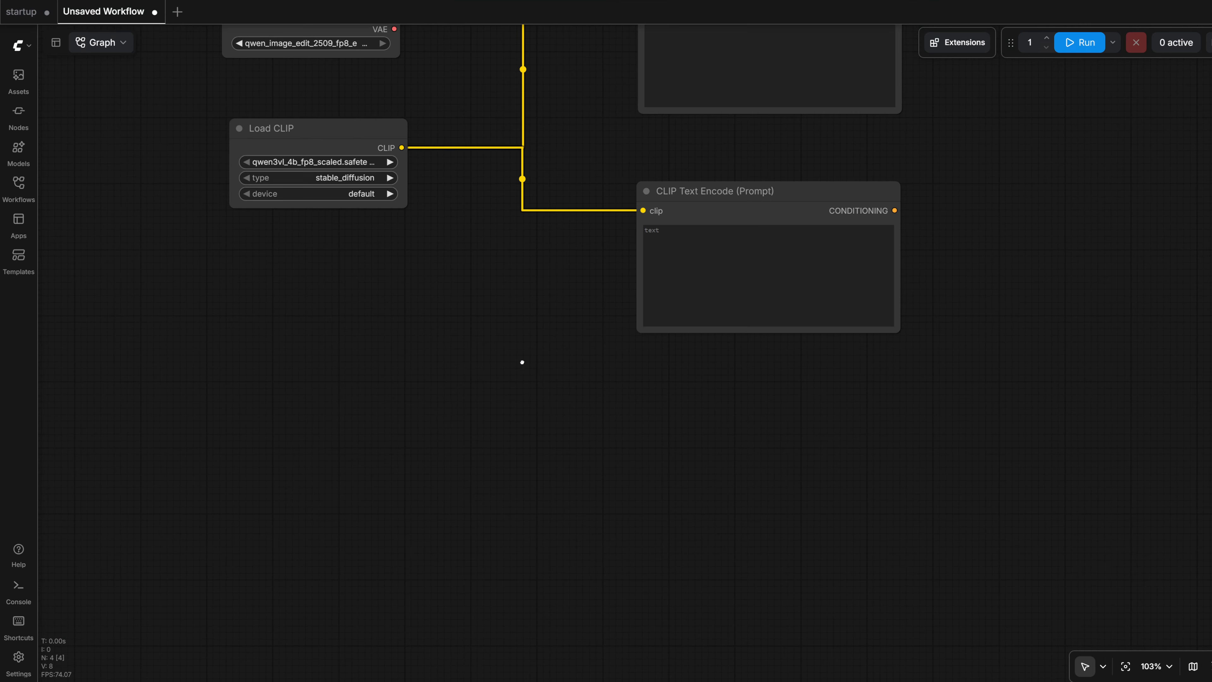
pyautogui.doubleClick(534, 426)
pyautogui.write('empty')
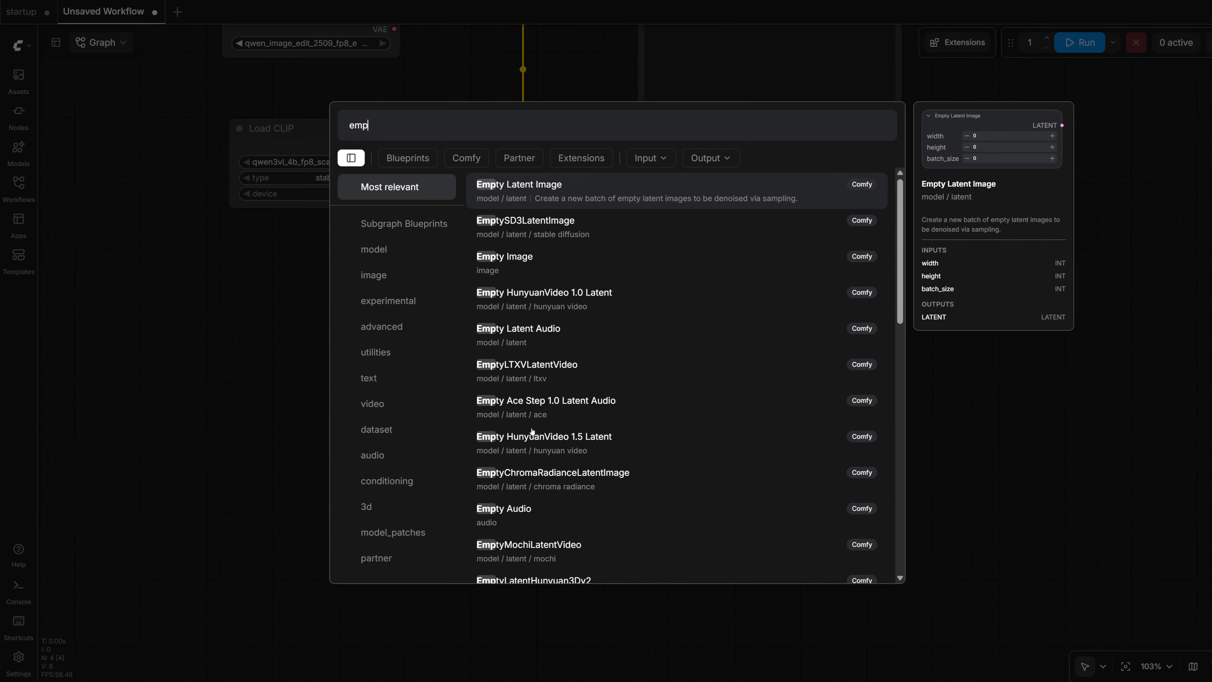
pyautogui.press('Return')
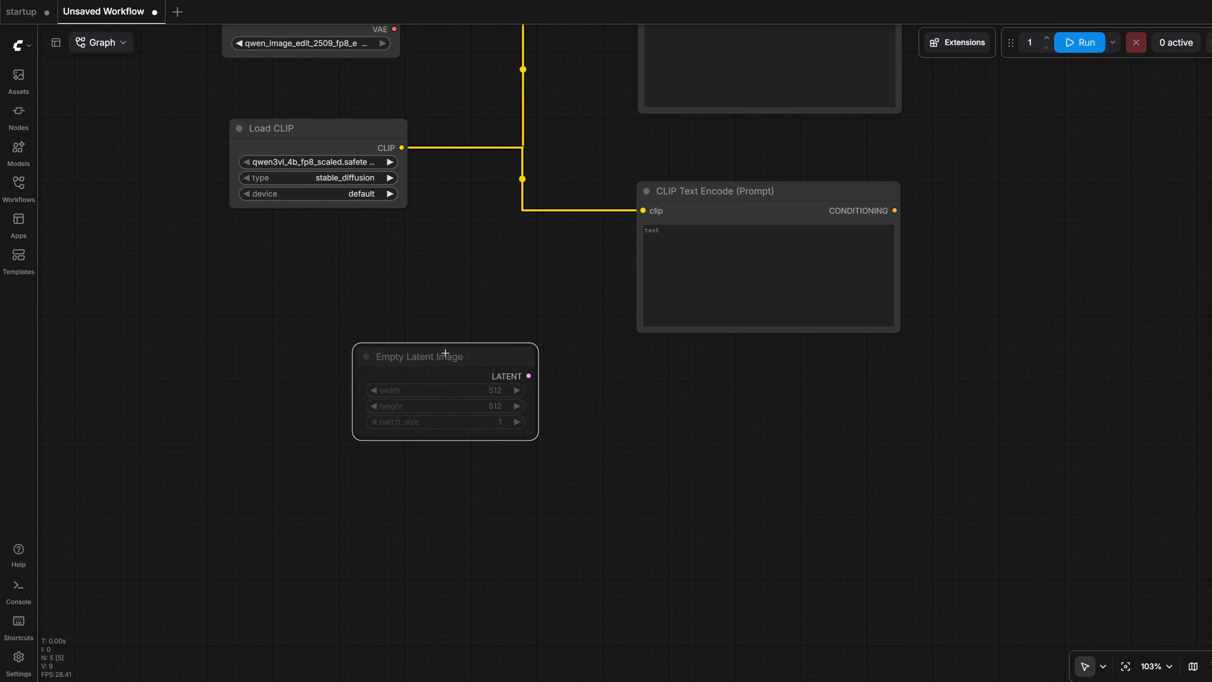
pyautogui.click(347, 336)
pyautogui.moveTo(486, 313); pyautogui.dragTo(402, 372)
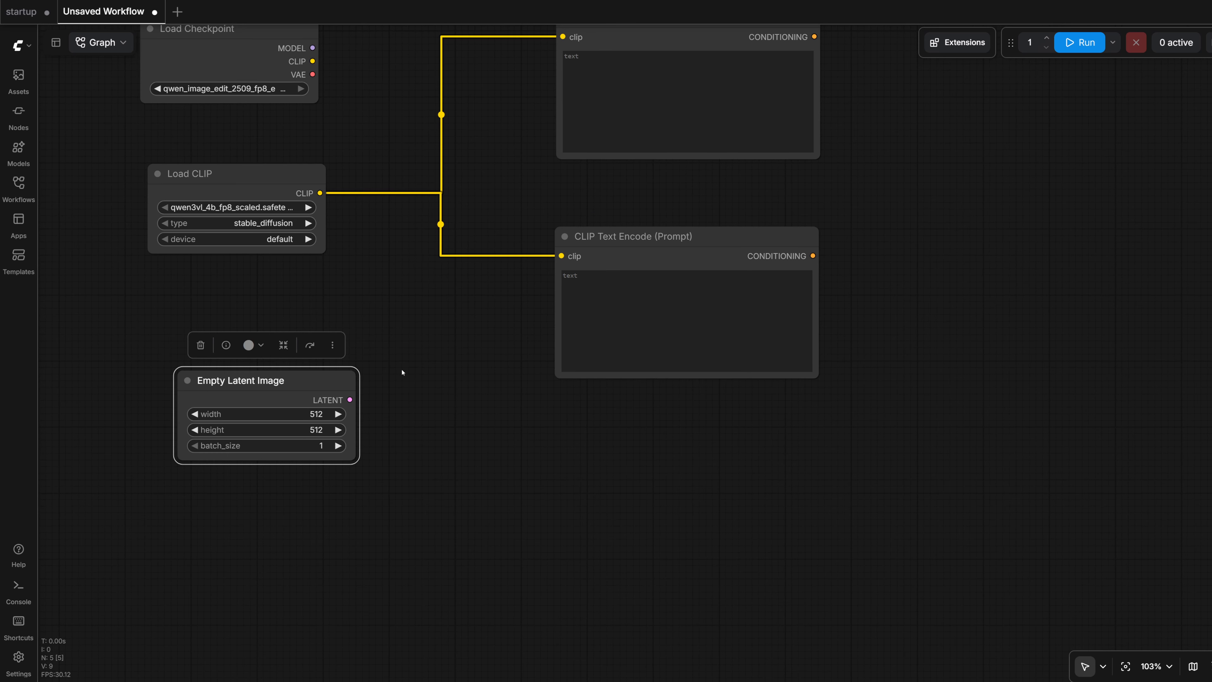
pyautogui.moveTo(319, 384); pyautogui.dragTo(298, 379)
pyautogui.moveTo(371, 382); pyautogui.dragTo(348, 462)
pyautogui.moveTo(407, 418); pyautogui.dragTo(408, 418)
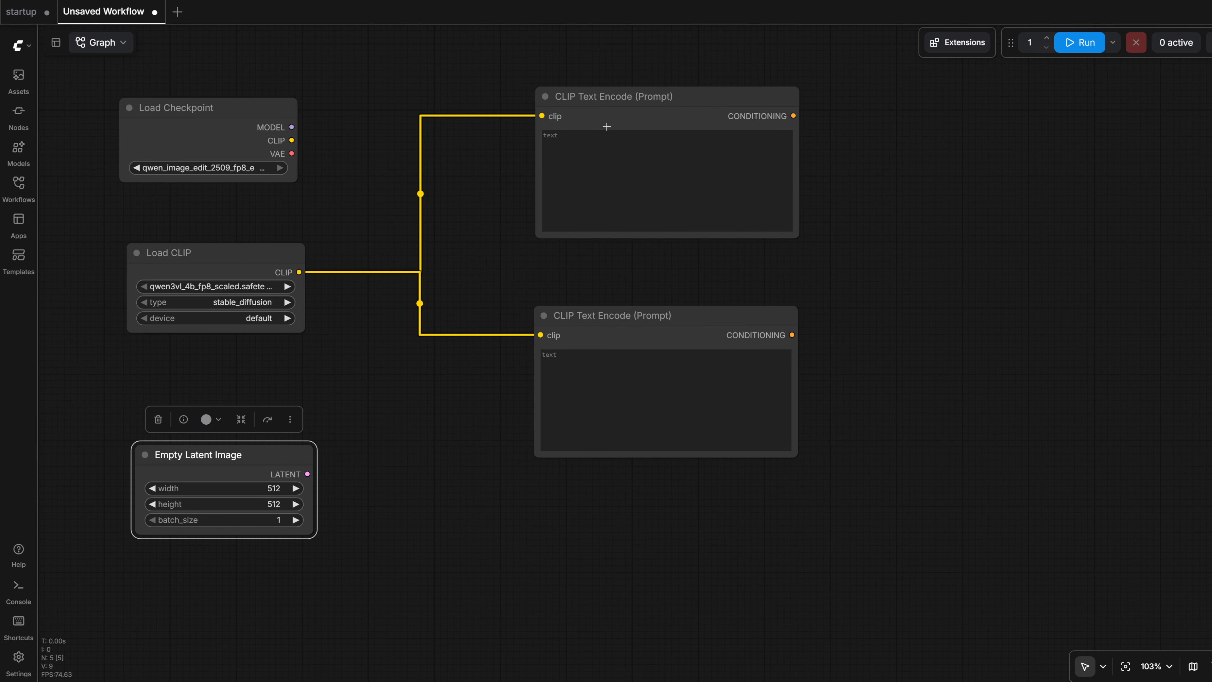
# - Add a KSampler node linked to the Empty Latent Image's LATENT output, placed beyond the two text encode nodes
pyautogui.moveTo(308, 473); pyautogui.dragTo(1038, 293)
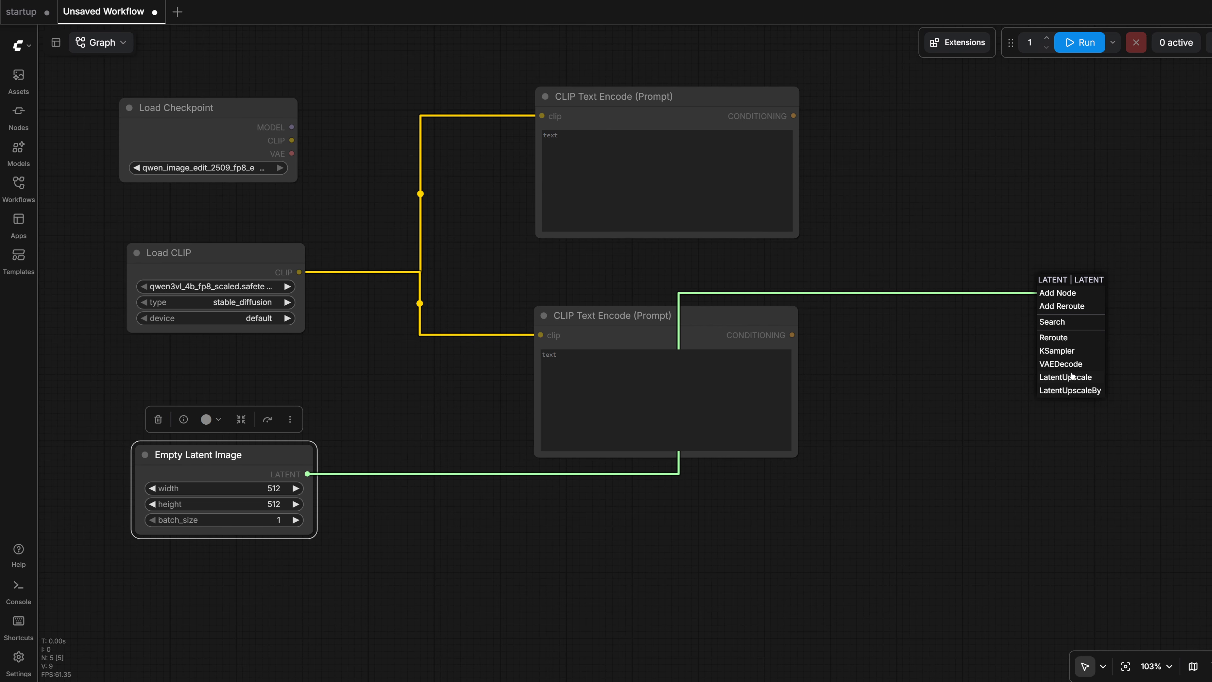
pyautogui.click(1056, 351)
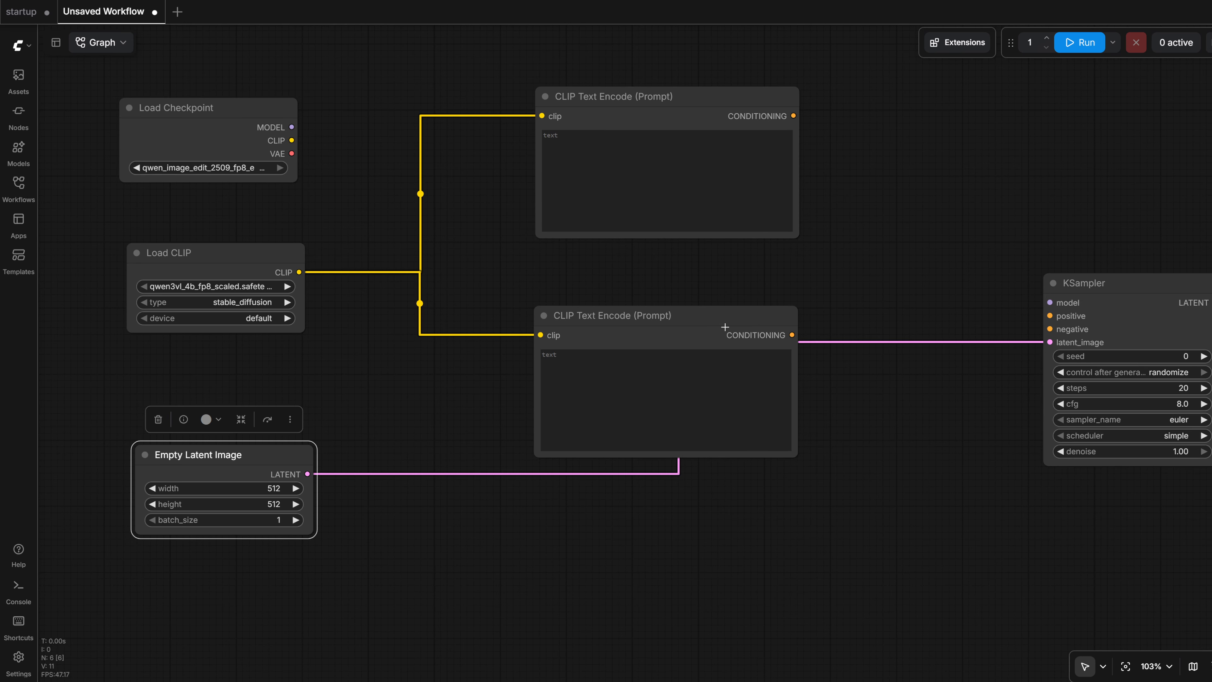
pyautogui.moveTo(989, 289); pyautogui.dragTo(895, 280)
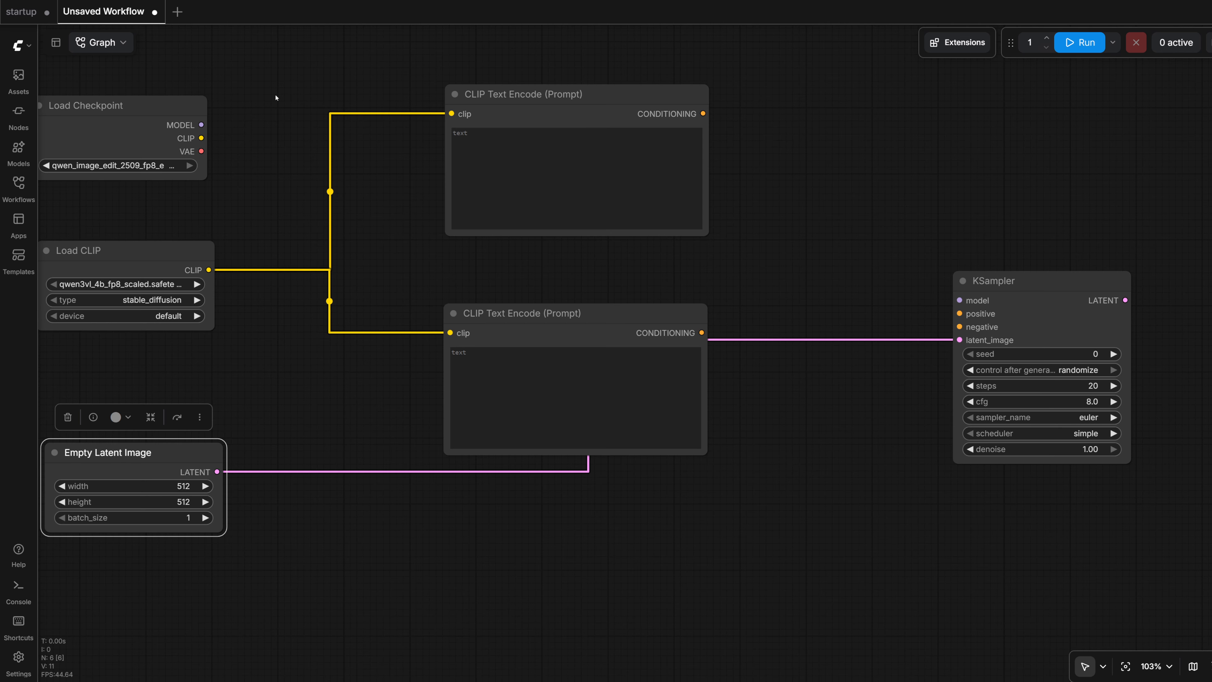
# - Review how the startup workflow links its prompt nodes, KSampler, VAE Decode, Load VAE and Save Image
pyautogui.click(21, 11)
pyautogui.scroll(-8, 955, 144)
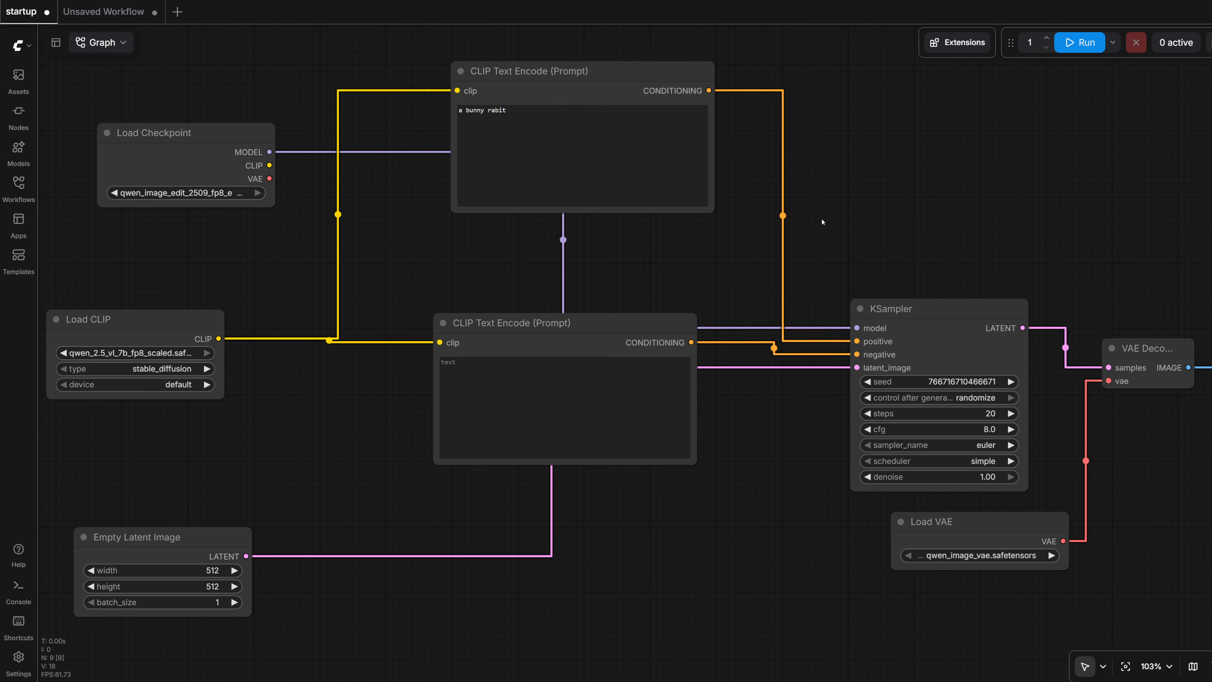
pyautogui.hscroll(3, 874, 214)
pyautogui.scroll(4, 851, 202)
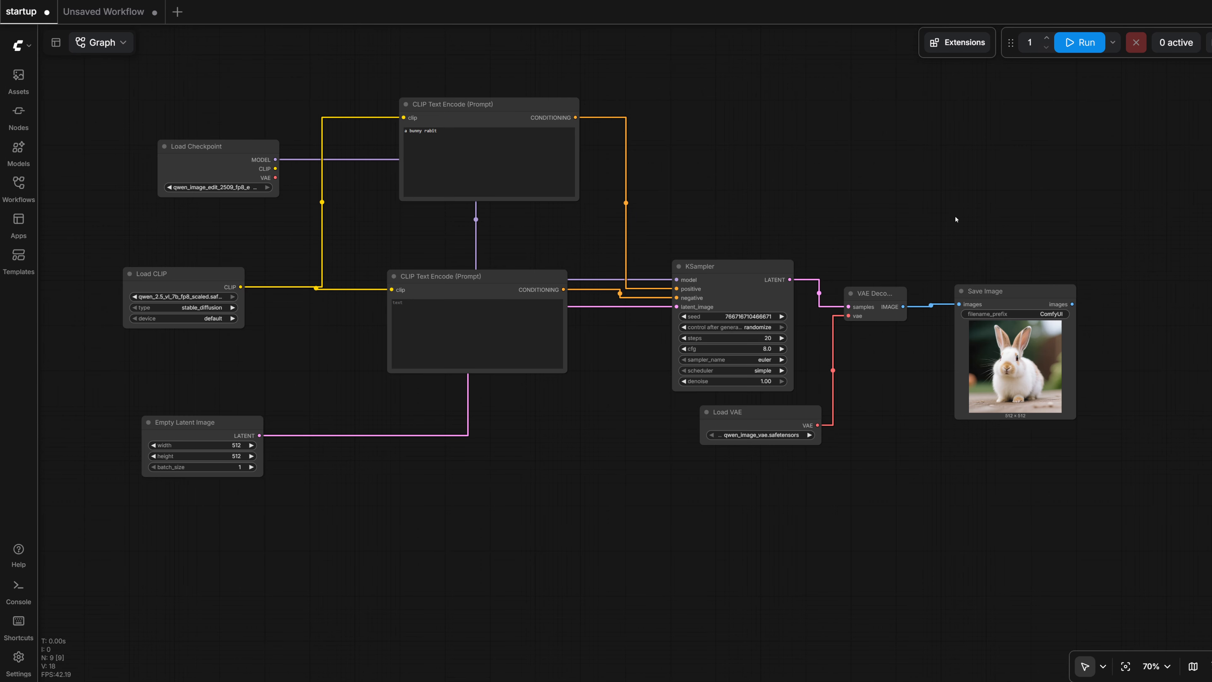
pyautogui.moveTo(955, 219); pyautogui.dragTo(871, 213)
pyautogui.scroll(2, 870, 211)
pyautogui.moveTo(614, 270); pyautogui.dragTo(618, 259)
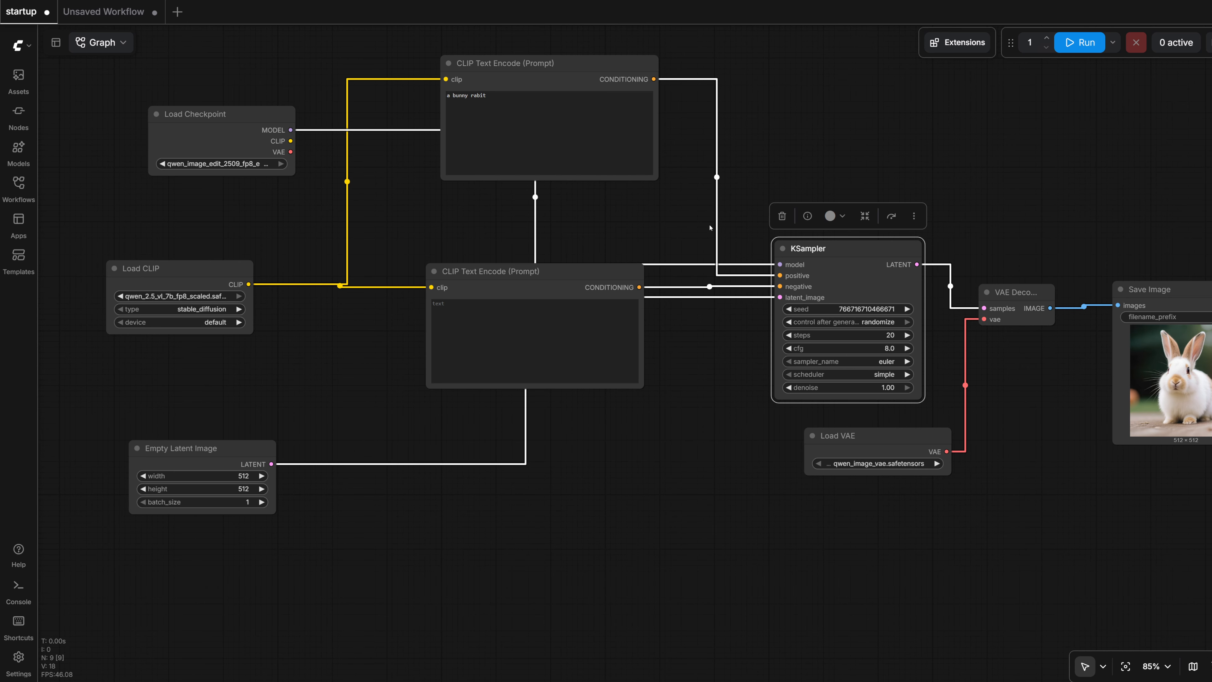
pyautogui.moveTo(880, 147); pyautogui.dragTo(661, 124)
pyautogui.moveTo(671, 259)
pyautogui.mouseDown()
pyautogui.moveTo(688, 258)
pyautogui.moveTo(656, 257)
pyautogui.mouseUp()
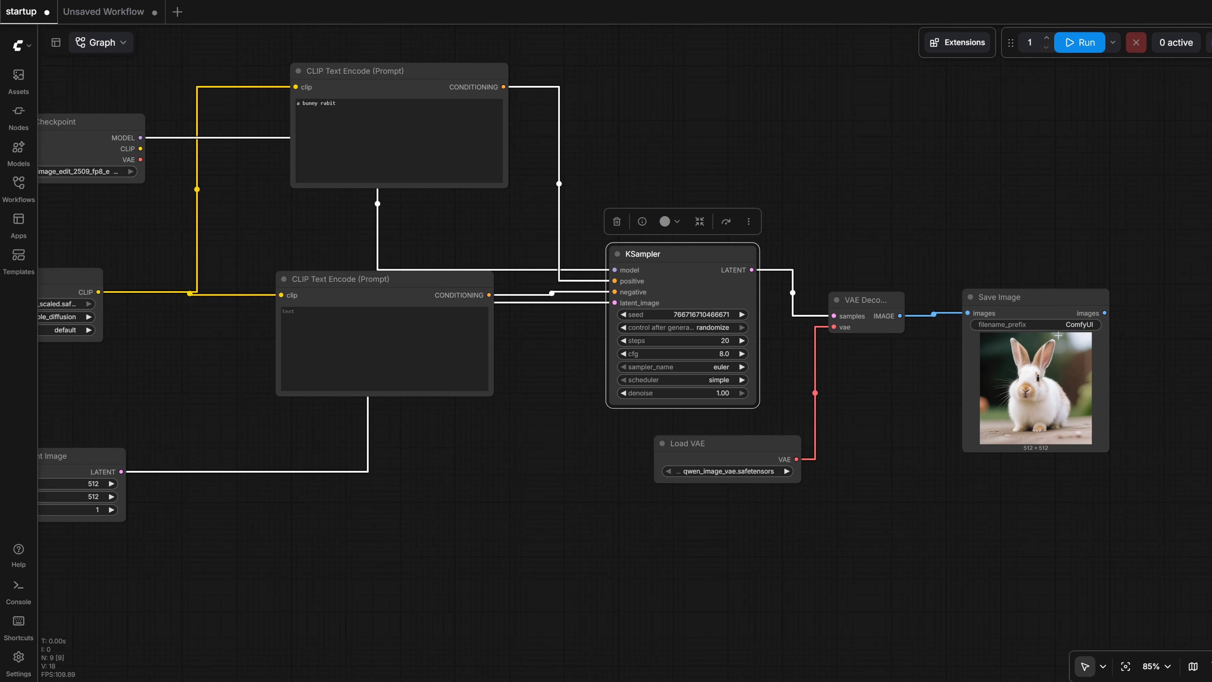
# - Return to the unsaved workflow and move the KSampler node slightly up and closer to the text encode nodes
pyautogui.click(104, 11)
pyautogui.moveTo(873, 233); pyautogui.dragTo(861, 177)
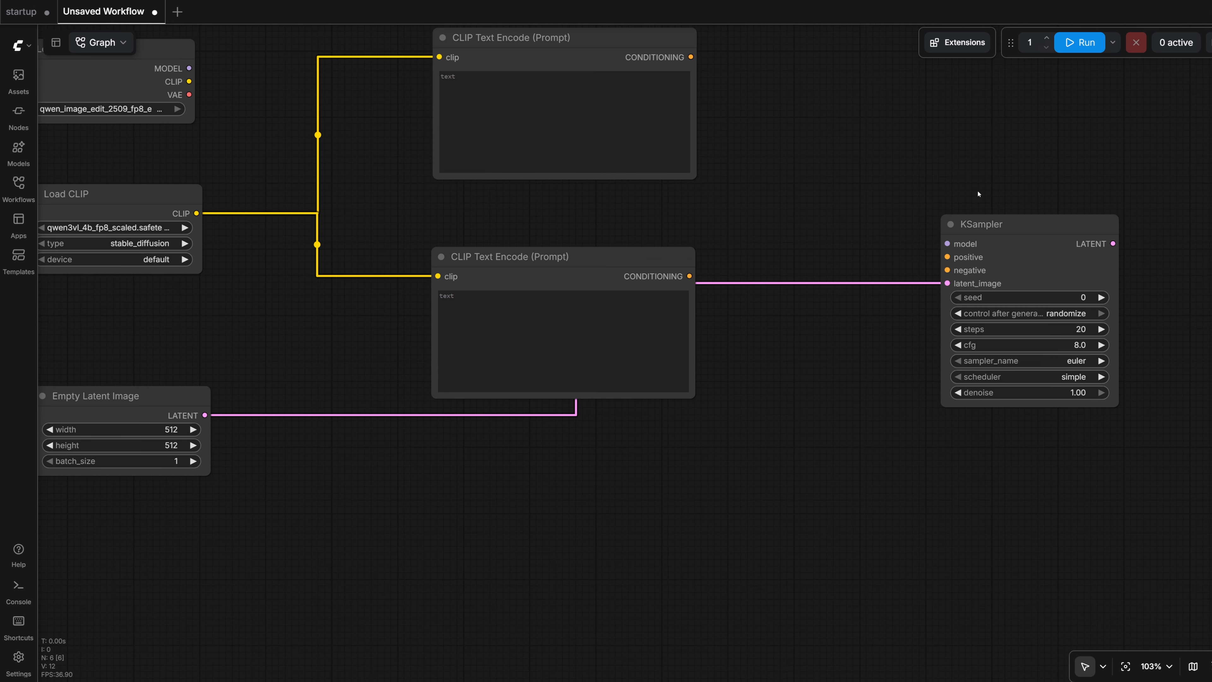
pyautogui.moveTo(1035, 225); pyautogui.dragTo(996, 192)
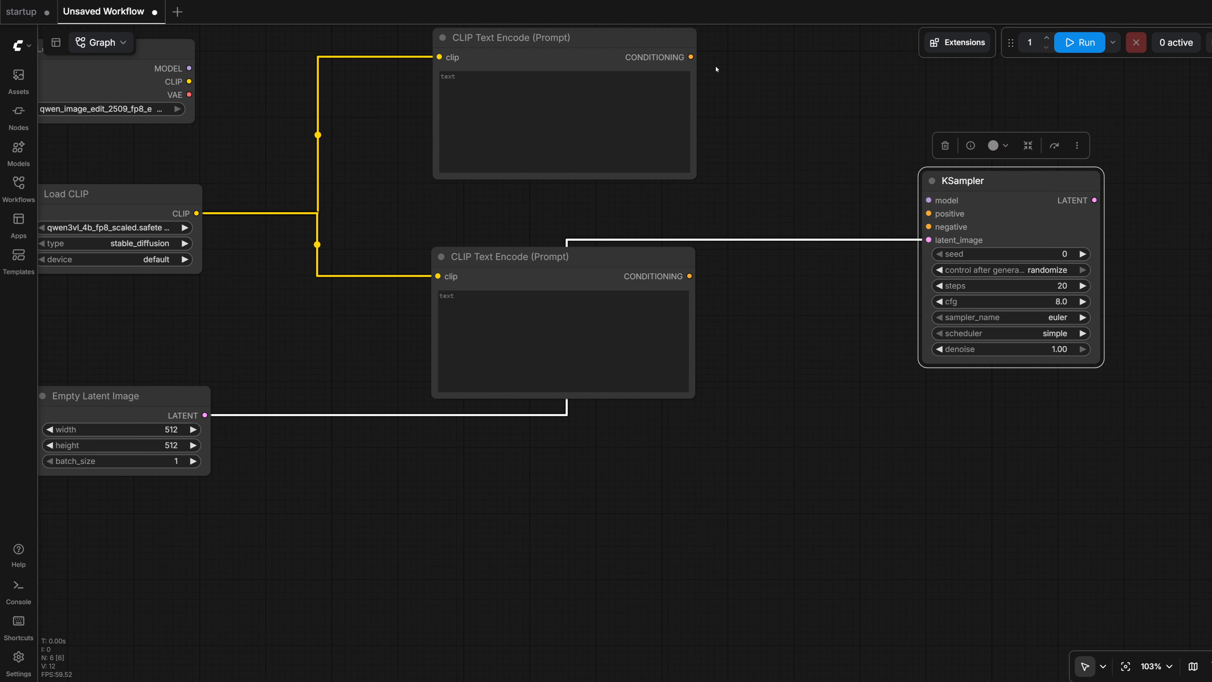
pyautogui.moveTo(949, 181); pyautogui.dragTo(938, 164)
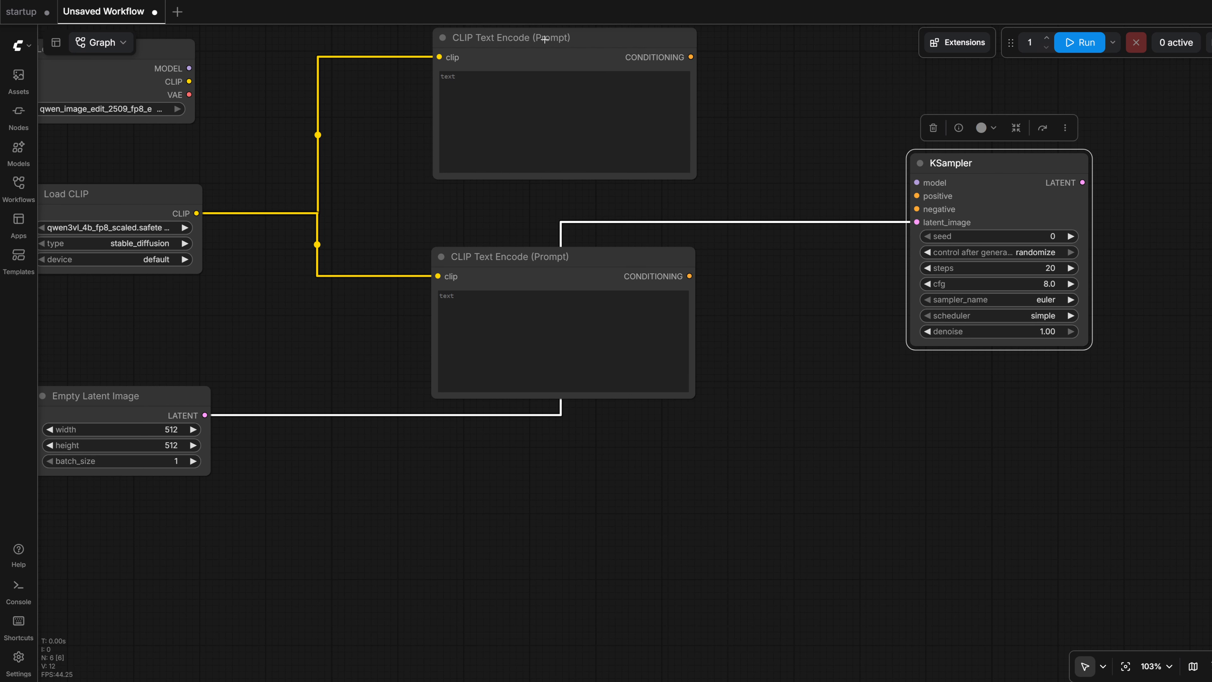
# - Shift the upper CLIP Text Encode node down slightly, rename it "positve" and color it green
pyautogui.moveTo(545, 41); pyautogui.dragTo(545, 56)
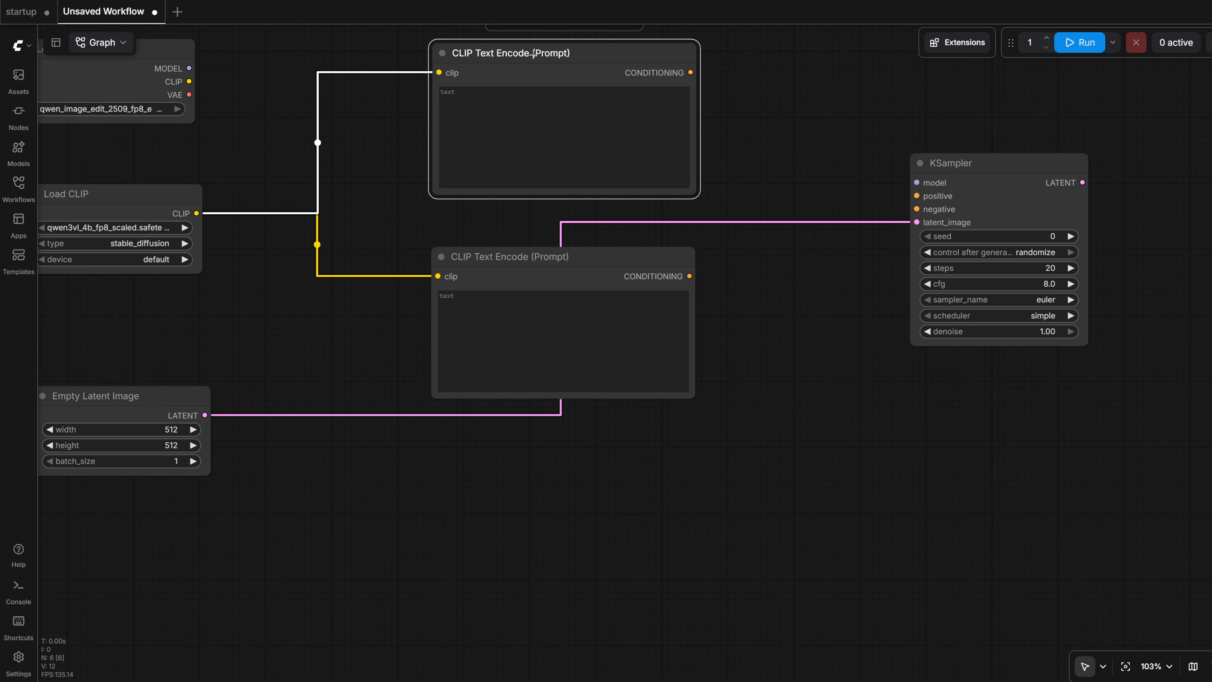
pyautogui.scroll(3, 746, 184)
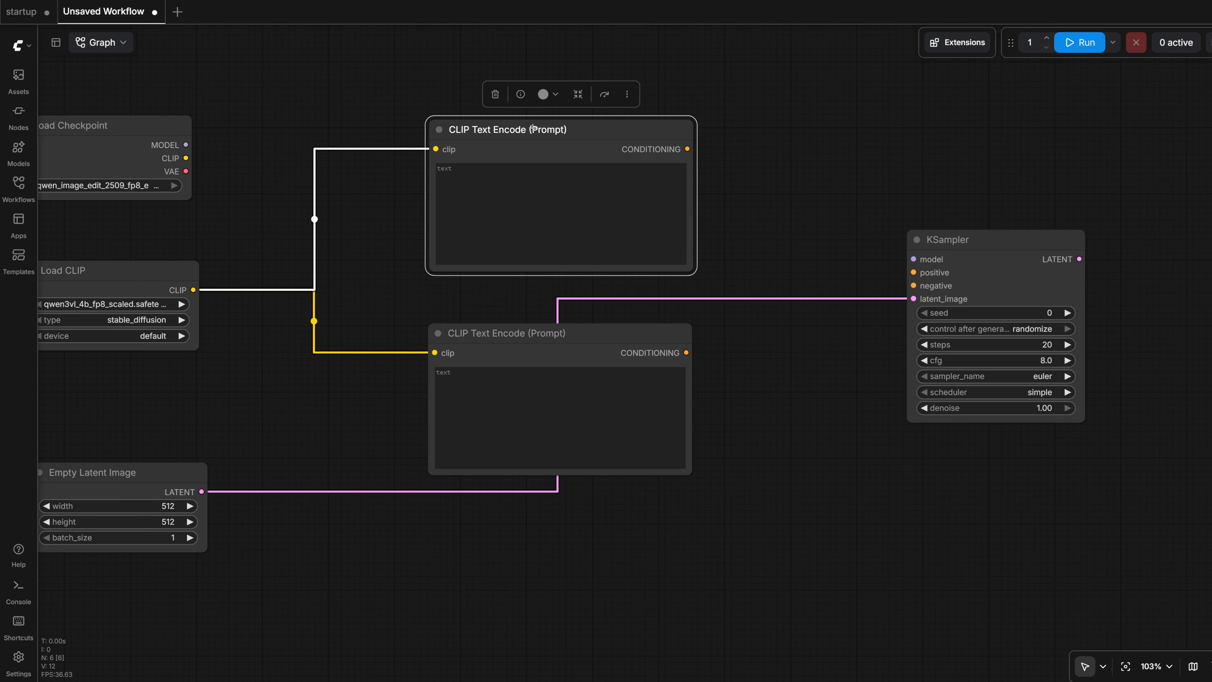
pyautogui.doubleClick(533, 127)
pyautogui.write('positve')
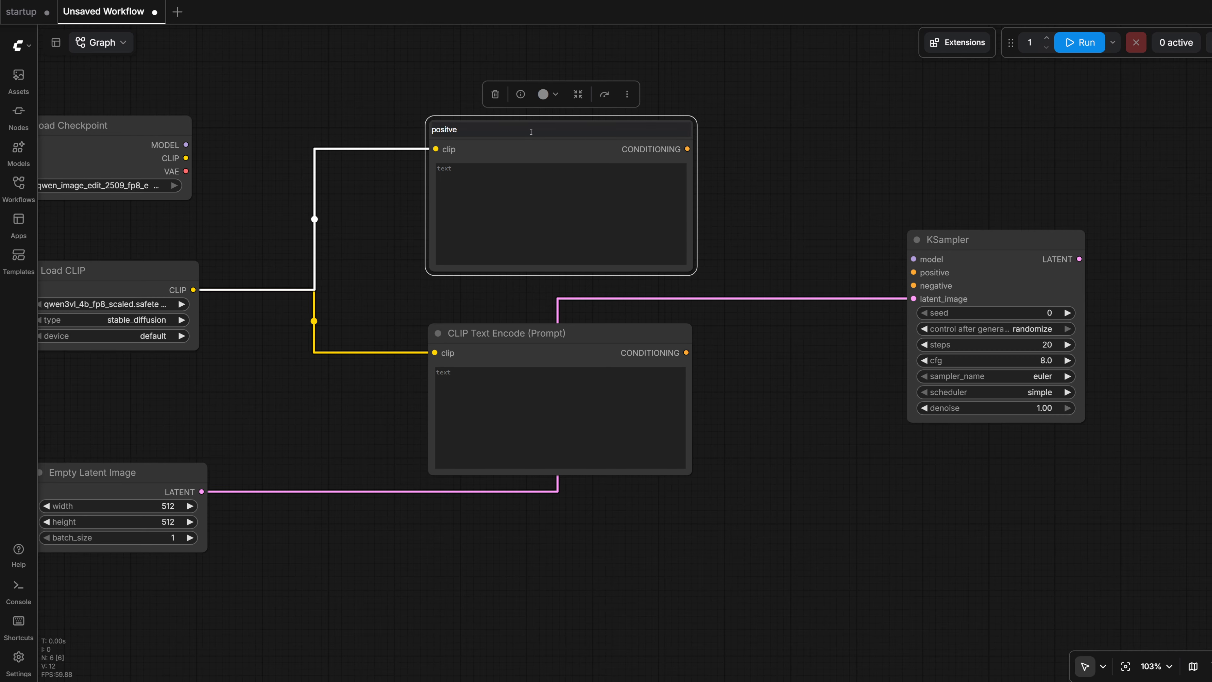
pyautogui.press('Return')
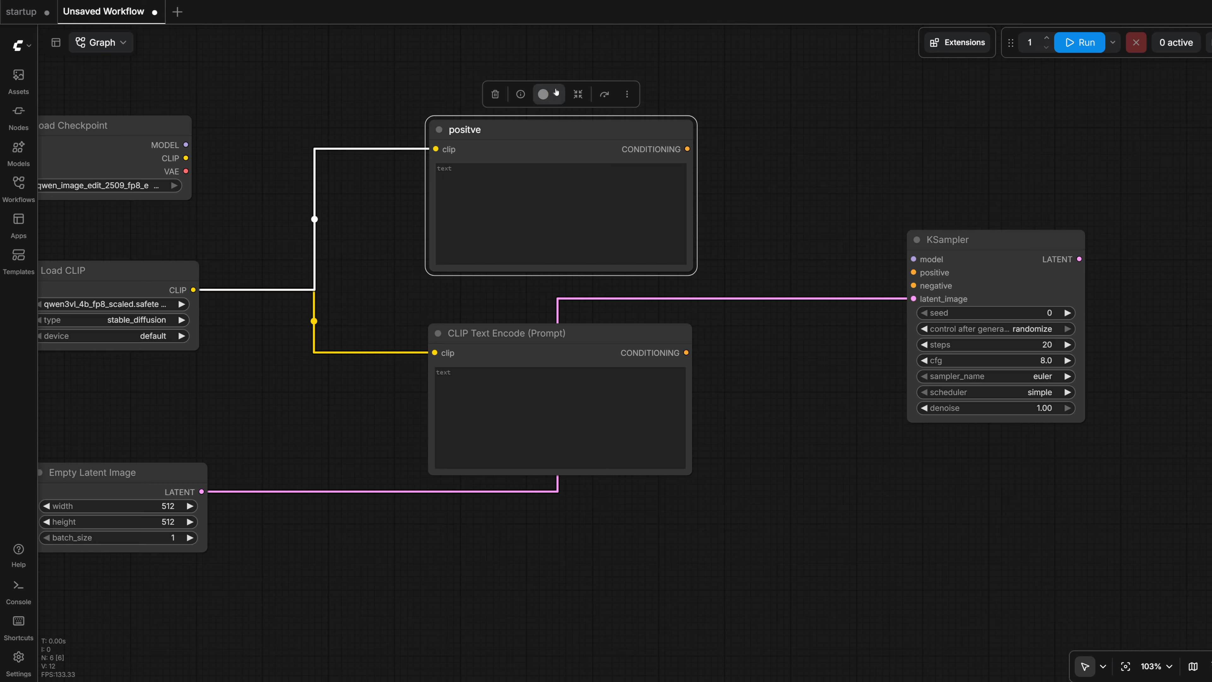
pyautogui.click(545, 94)
pyautogui.click(525, 69)
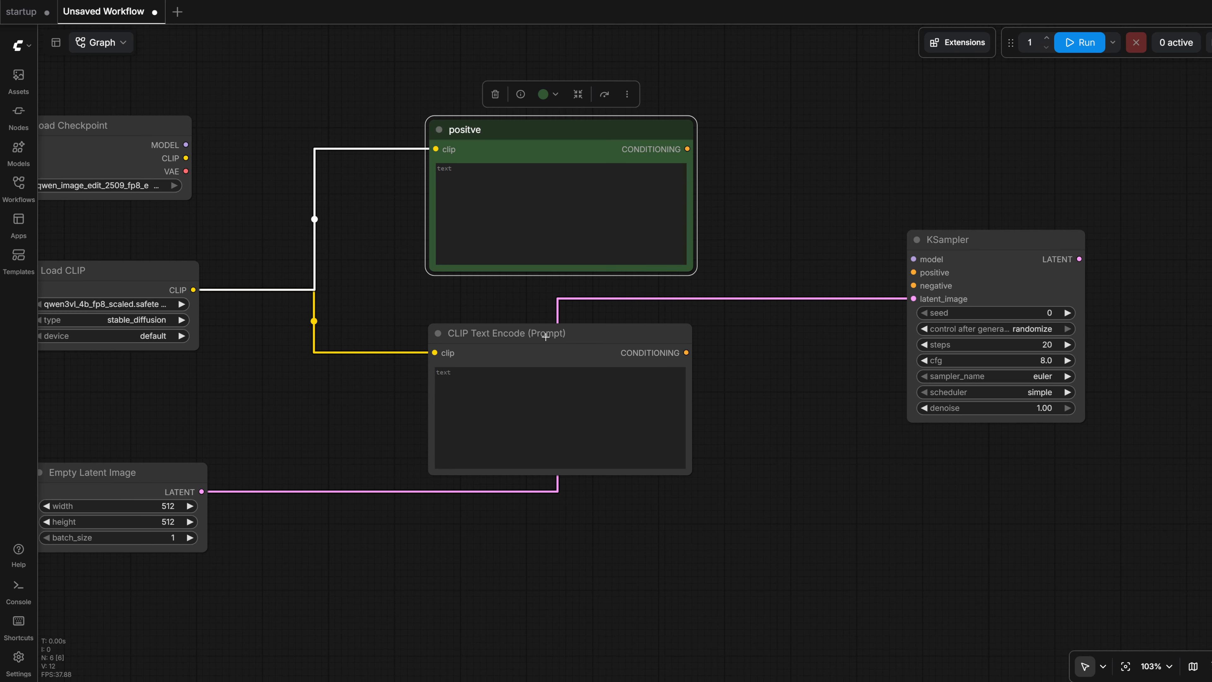
# - Nudge the lower CLIP Text Encode node, rename it "negative" and color it red
pyautogui.moveTo(545, 336); pyautogui.dragTo(535, 334)
pyautogui.doubleClick(531, 329)
pyautogui.write('negat')
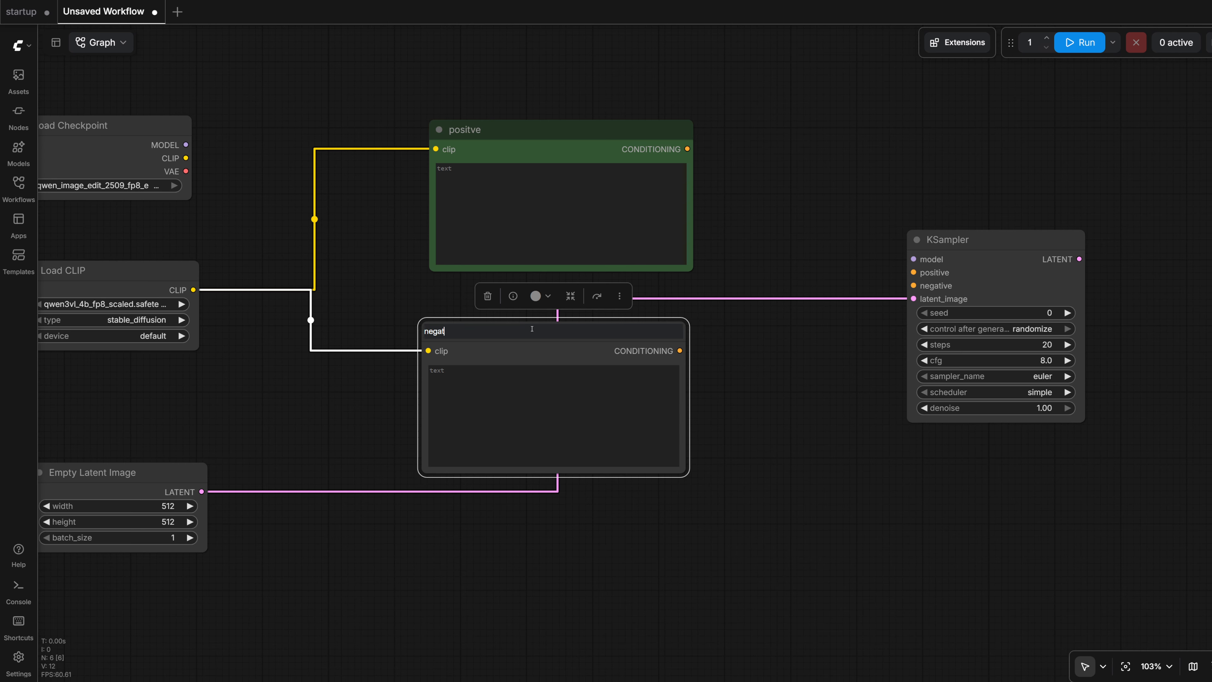
pyautogui.write('ive')
pyautogui.press('Return')
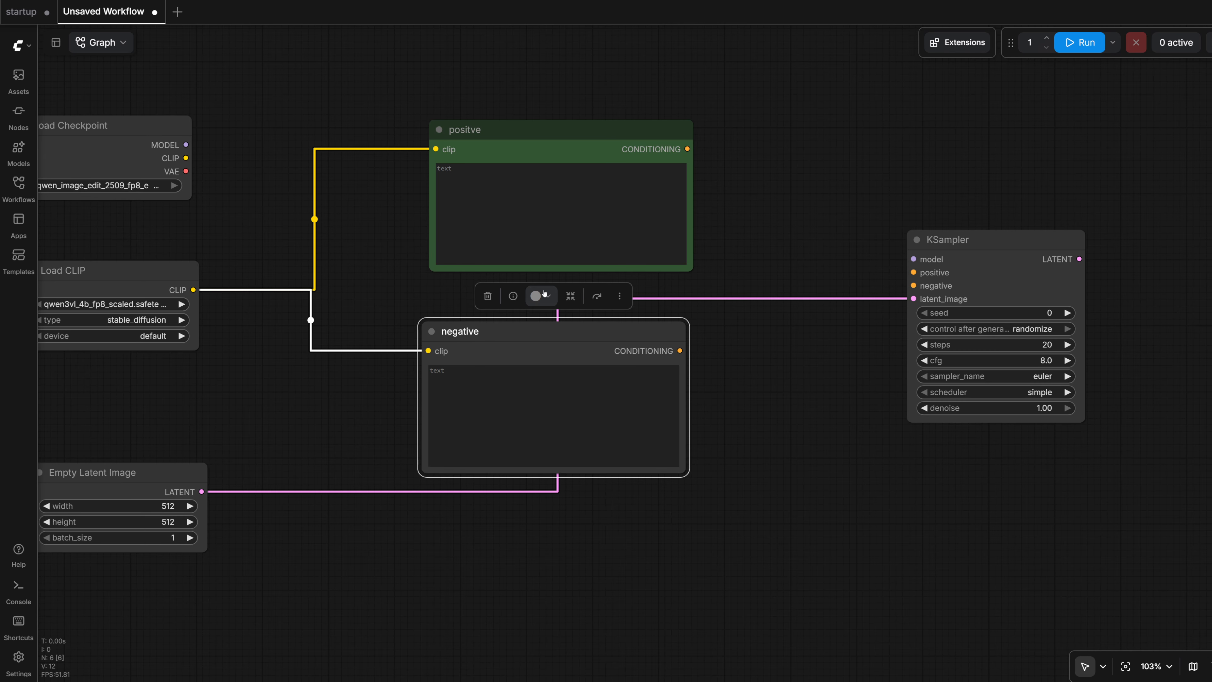
pyautogui.click(535, 295)
pyautogui.click(500, 272)
pyautogui.hscroll(5, 703, 374)
pyautogui.scroll(3, 703, 374)
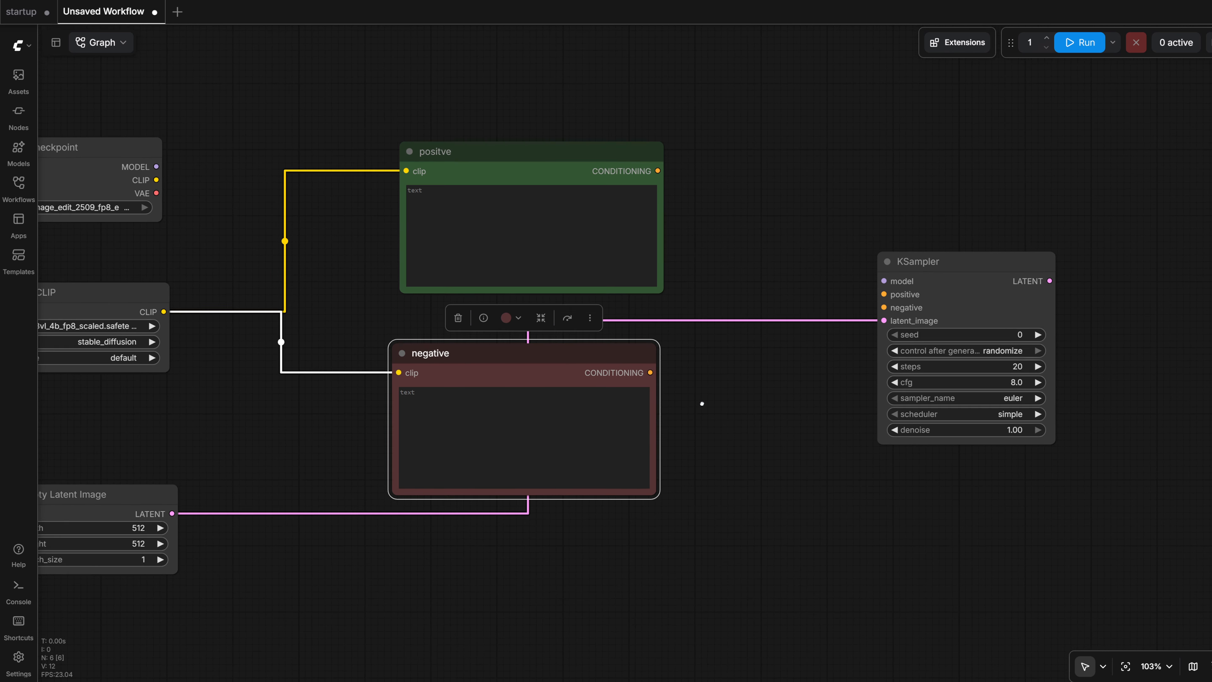
# - Connect the CONDITIONING outputs of the red and green prompt nodes to the KSampler's negative and positive inputs respectively
pyautogui.moveTo(598, 392); pyautogui.dragTo(829, 330)
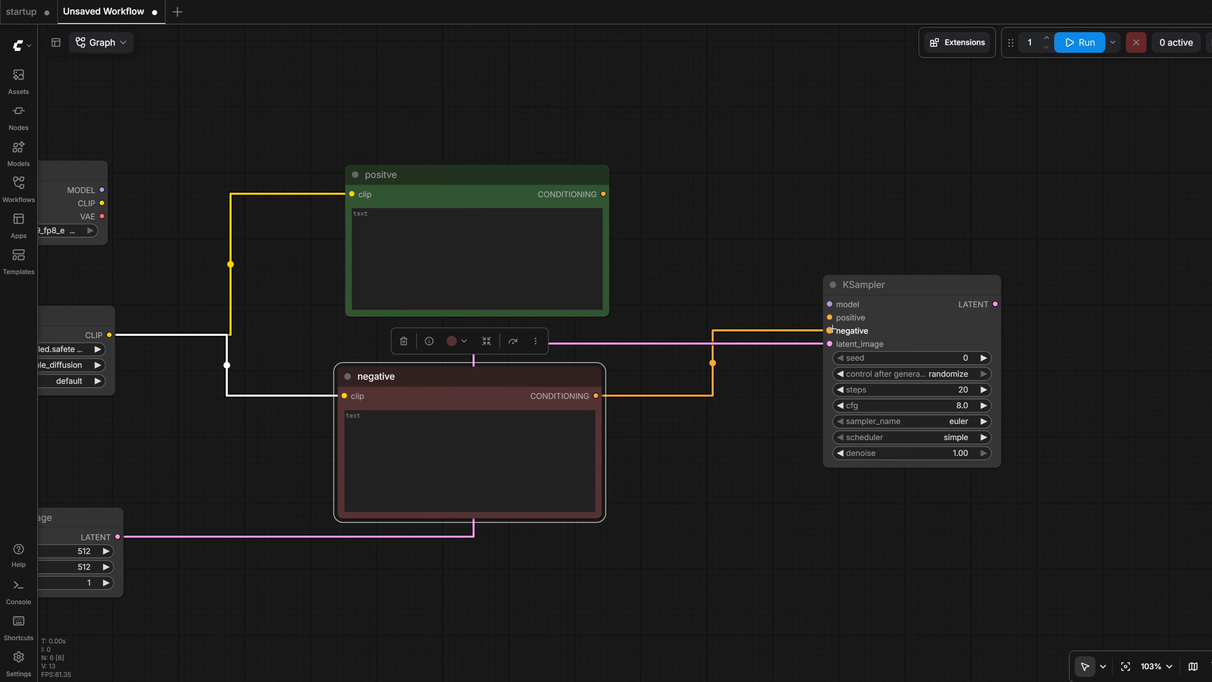
pyautogui.moveTo(603, 194); pyautogui.dragTo(866, 282)
pyautogui.scroll(2, 327, 125)
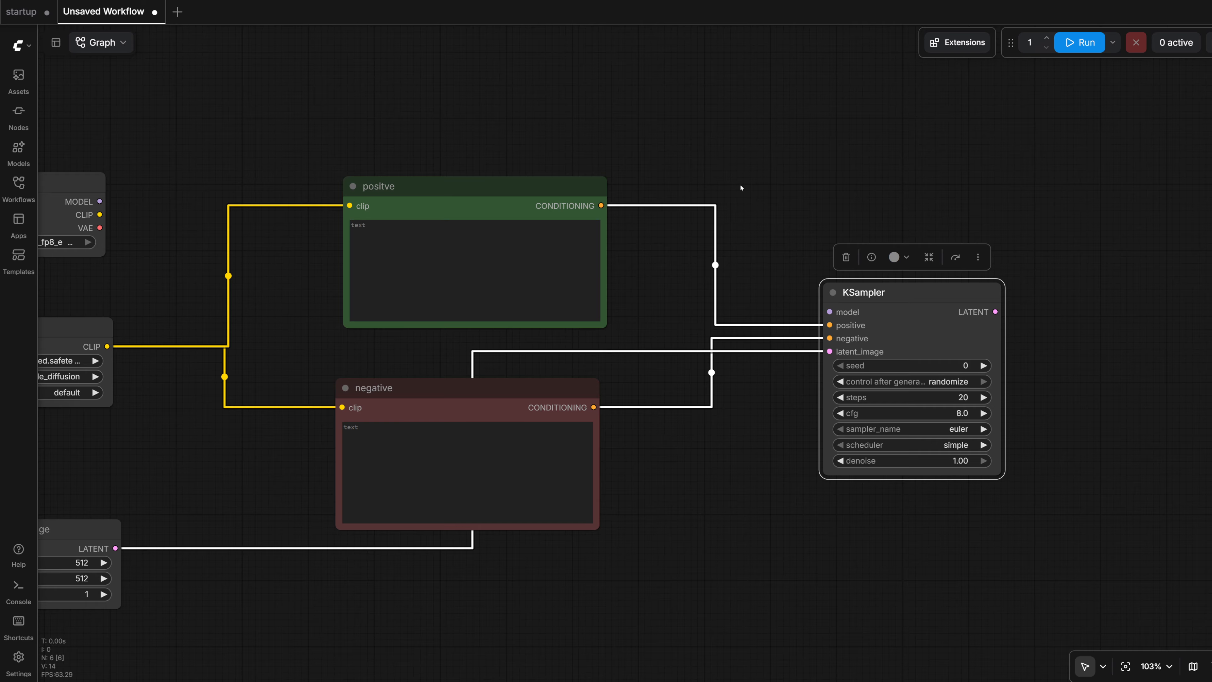
# - Move Load Checkpoint higher on the canvas and connect its MODEL output to the KSampler's model input
pyautogui.moveTo(741, 187); pyautogui.dragTo(796, 181)
pyautogui.moveTo(92, 173); pyautogui.dragTo(187, 77)
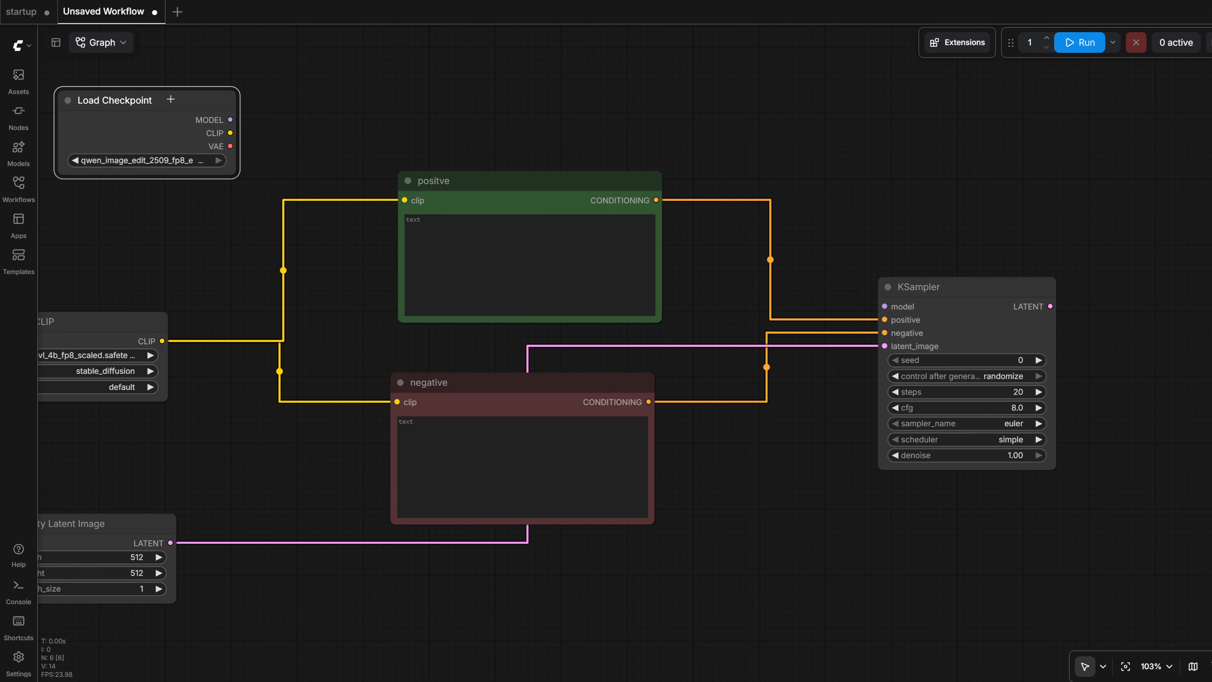
pyautogui.hscroll(1, 284, 130)
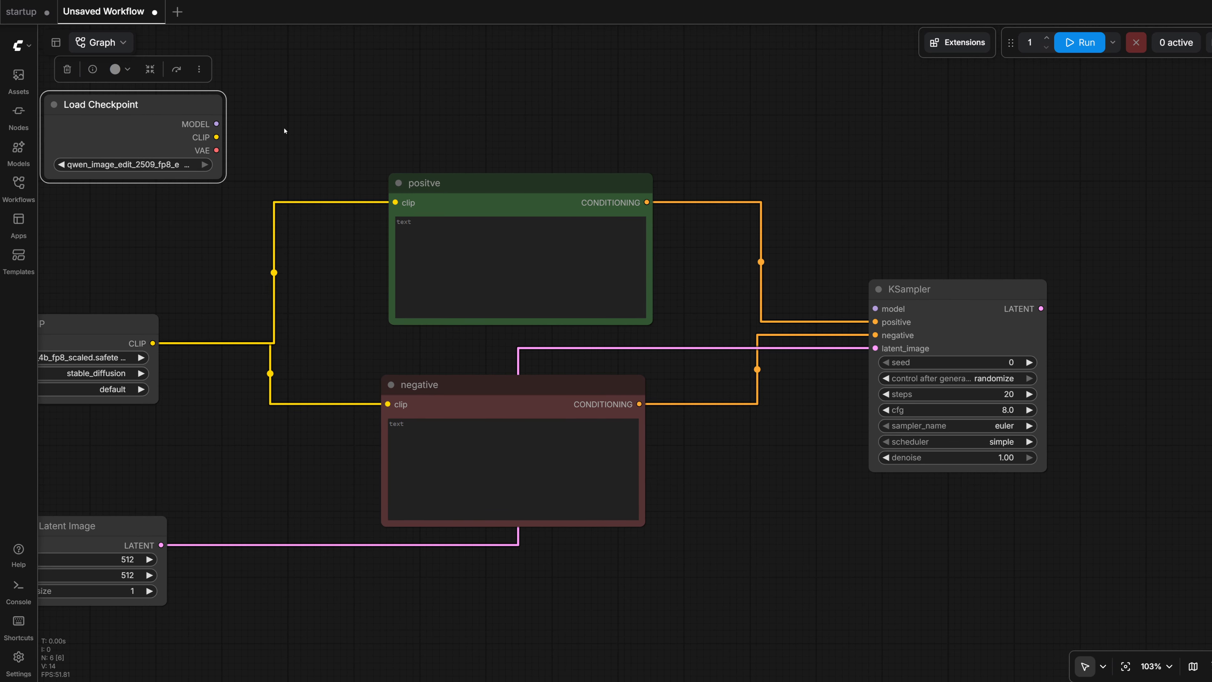
pyautogui.moveTo(216, 123); pyautogui.dragTo(870, 309)
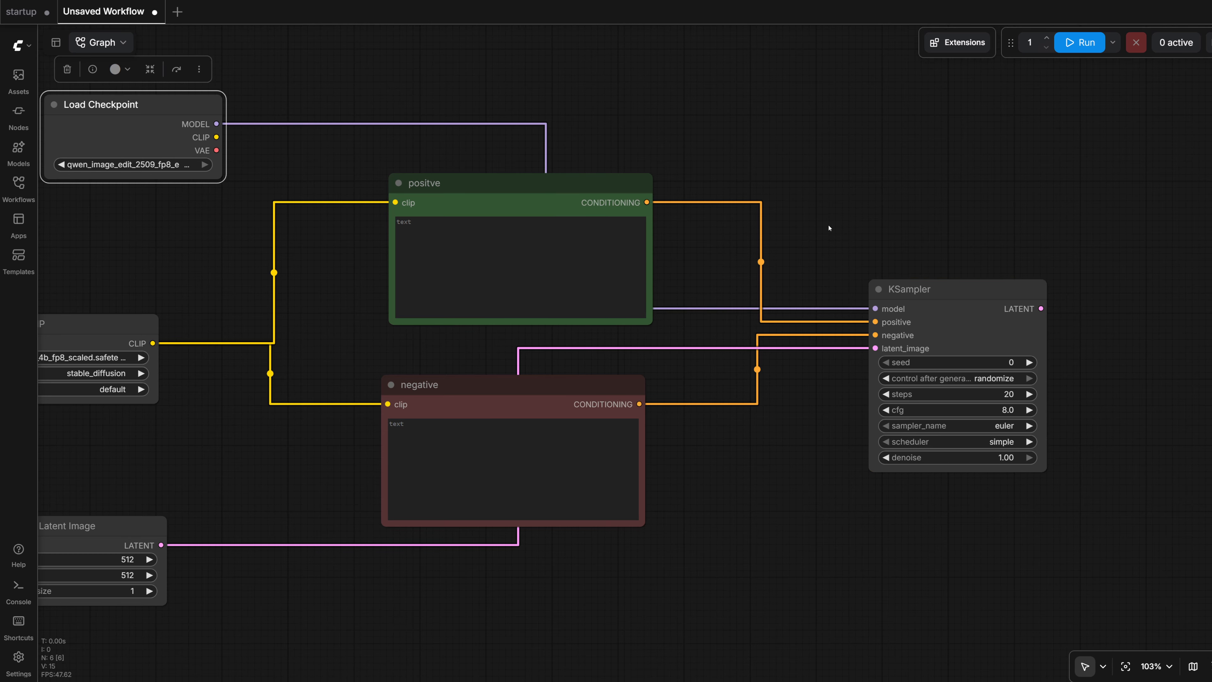
# - Look over the KSampler node's settings, and move the Empty Latent Image node directly beneath the negative prompt node
pyautogui.scroll(1, 830, 228)
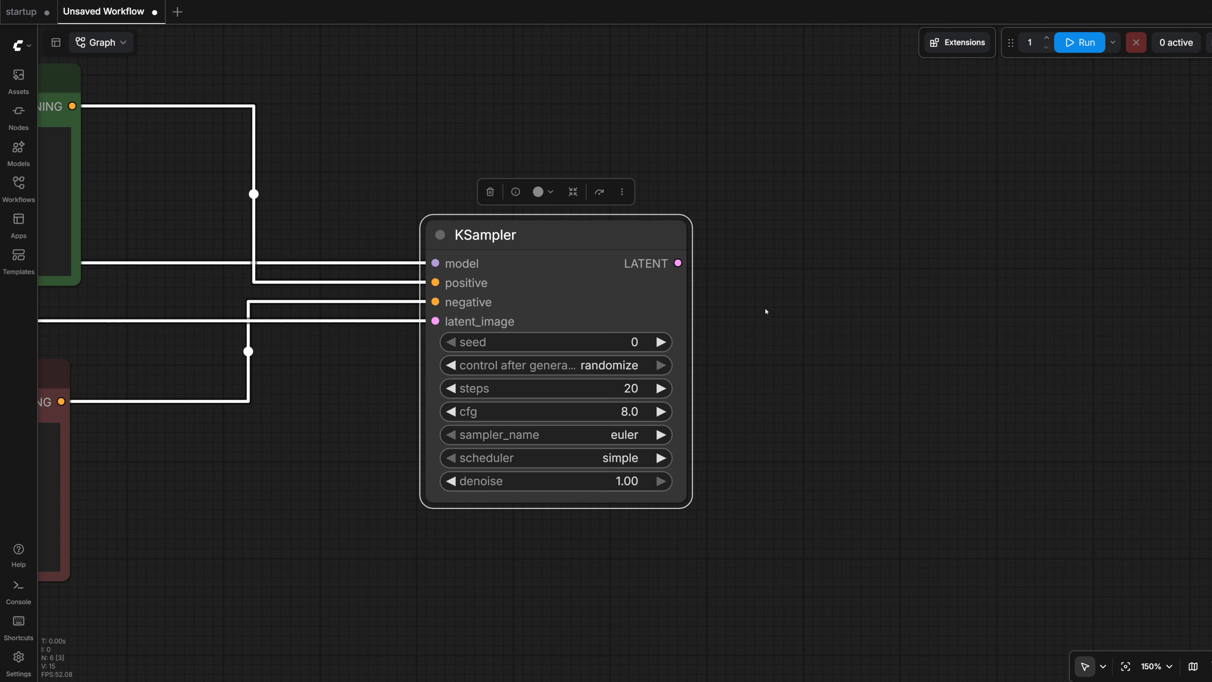
pyautogui.scroll(-5, 772, 319)
pyautogui.moveTo(779, 316); pyautogui.dragTo(655, 299)
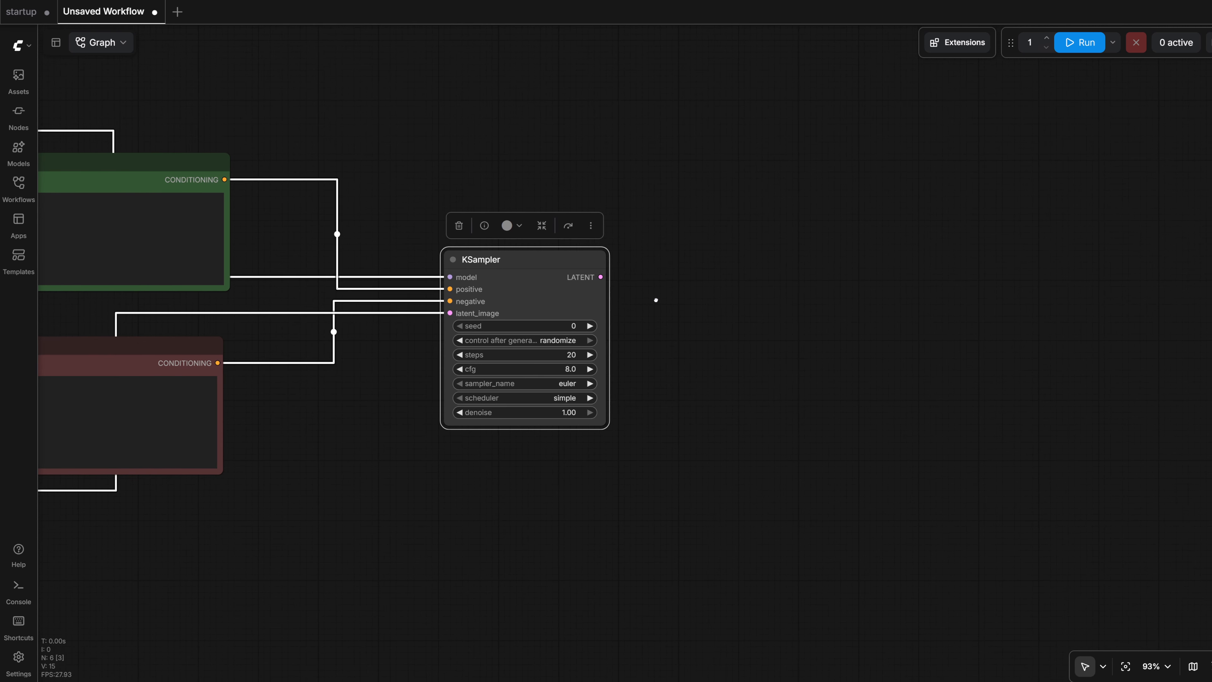
pyautogui.scroll(5, 663, 294)
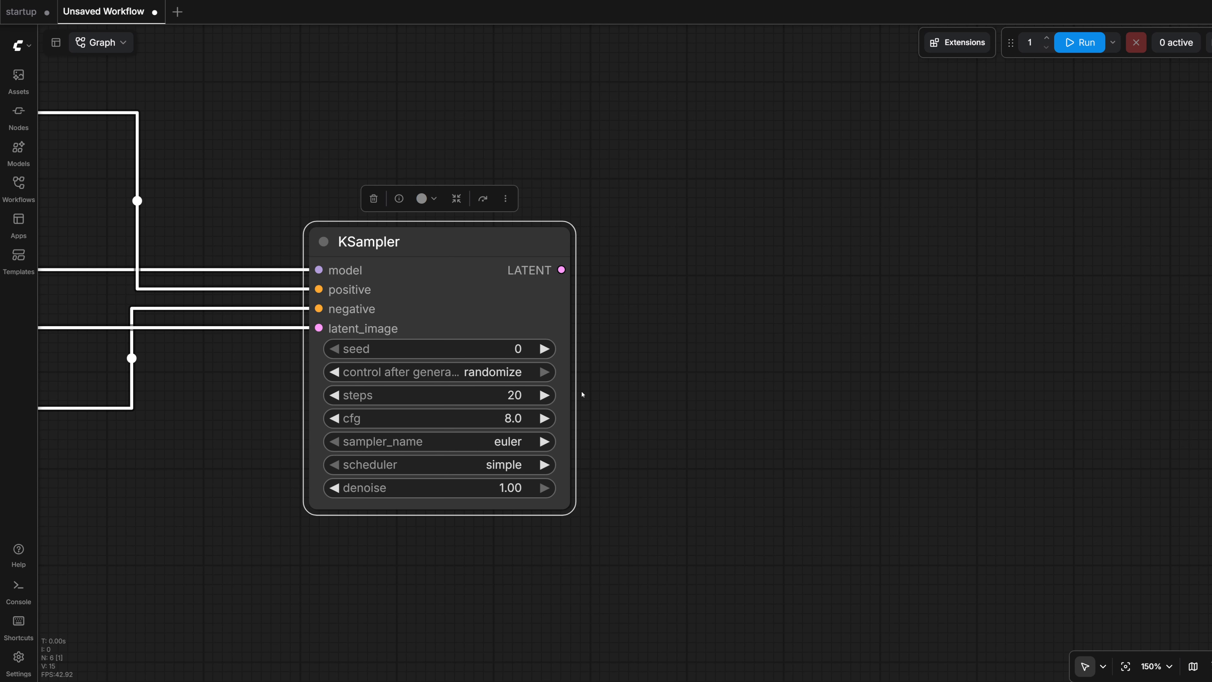
pyautogui.moveTo(582, 395); pyautogui.dragTo(853, 293)
pyautogui.scroll(-4, 776, 341)
pyautogui.moveTo(493, 354); pyautogui.dragTo(885, 246)
pyautogui.moveTo(235, 322); pyautogui.dragTo(762, 379)
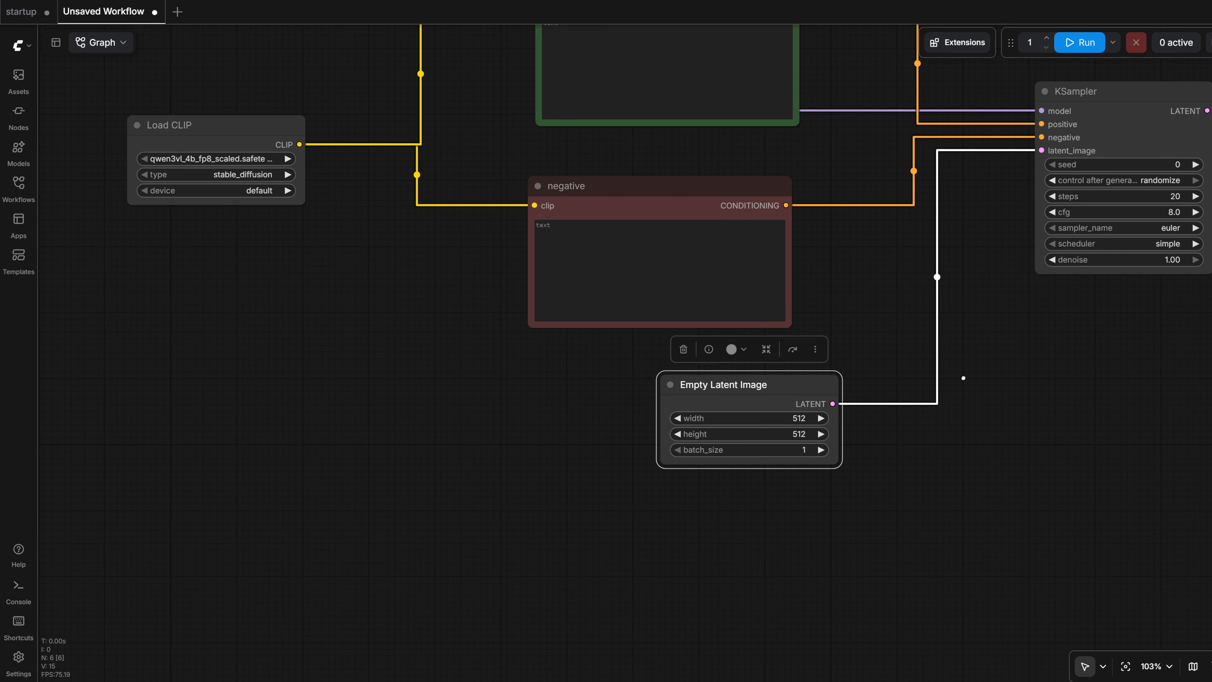
pyautogui.moveTo(963, 377); pyautogui.dragTo(703, 439)
pyautogui.moveTo(842, 420); pyautogui.dragTo(814, 436)
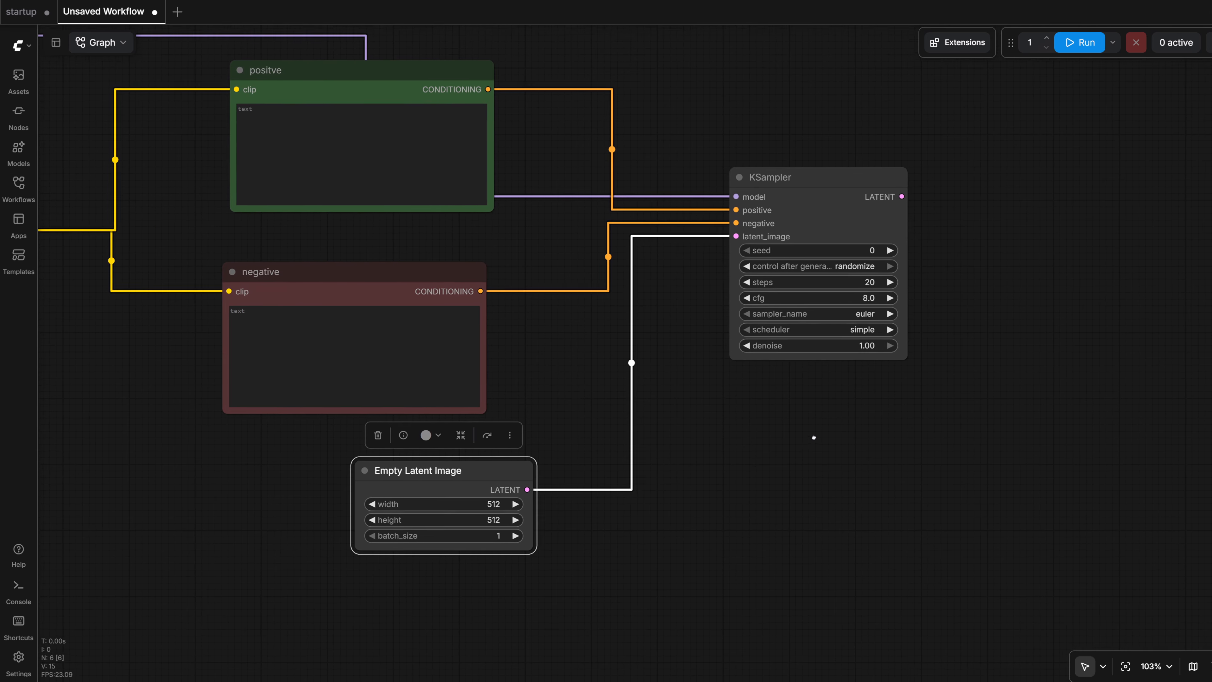
# - Add a VAE Decode node fed by the KSampler's LATENT output and align it level with that output
pyautogui.scroll(4, 904, 188)
pyautogui.moveTo(904, 188); pyautogui.dragTo(540, 284)
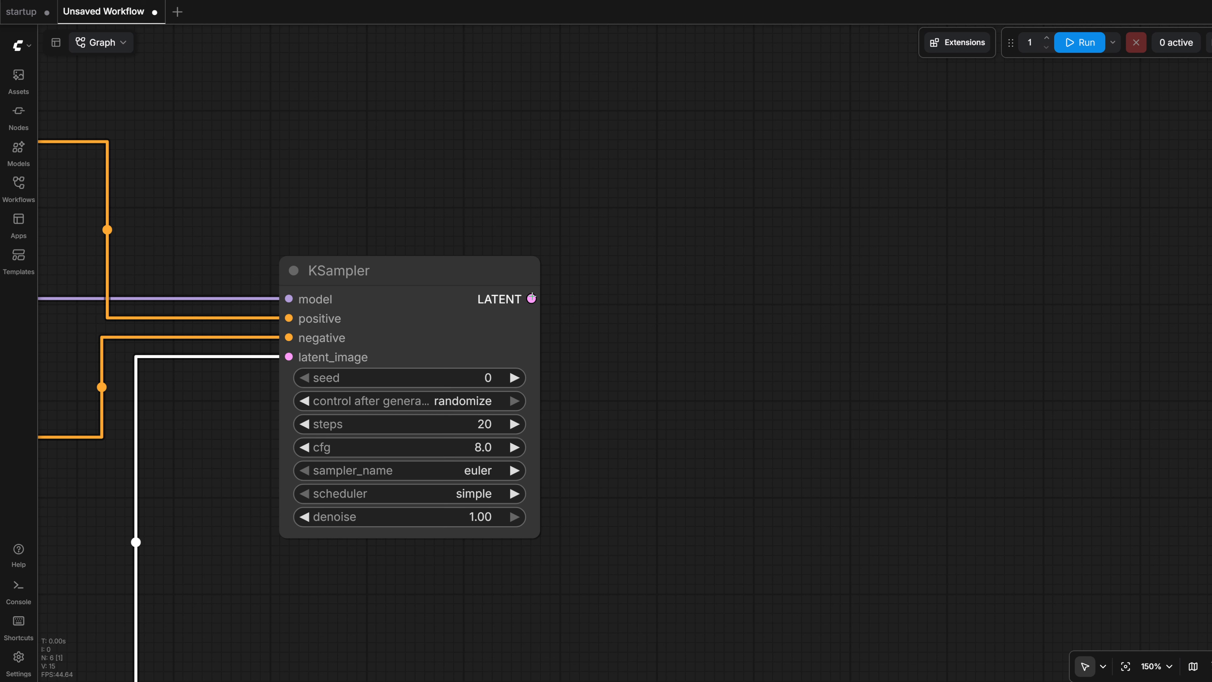
pyautogui.moveTo(532, 298); pyautogui.dragTo(839, 294)
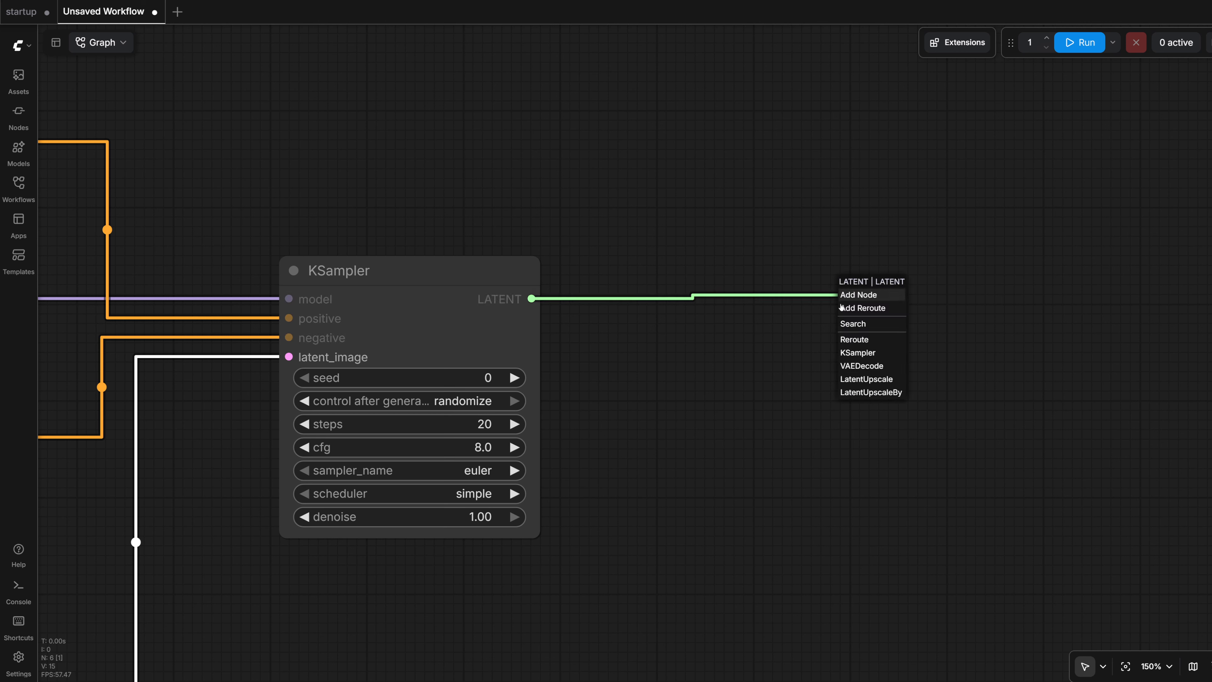
pyautogui.click(854, 366)
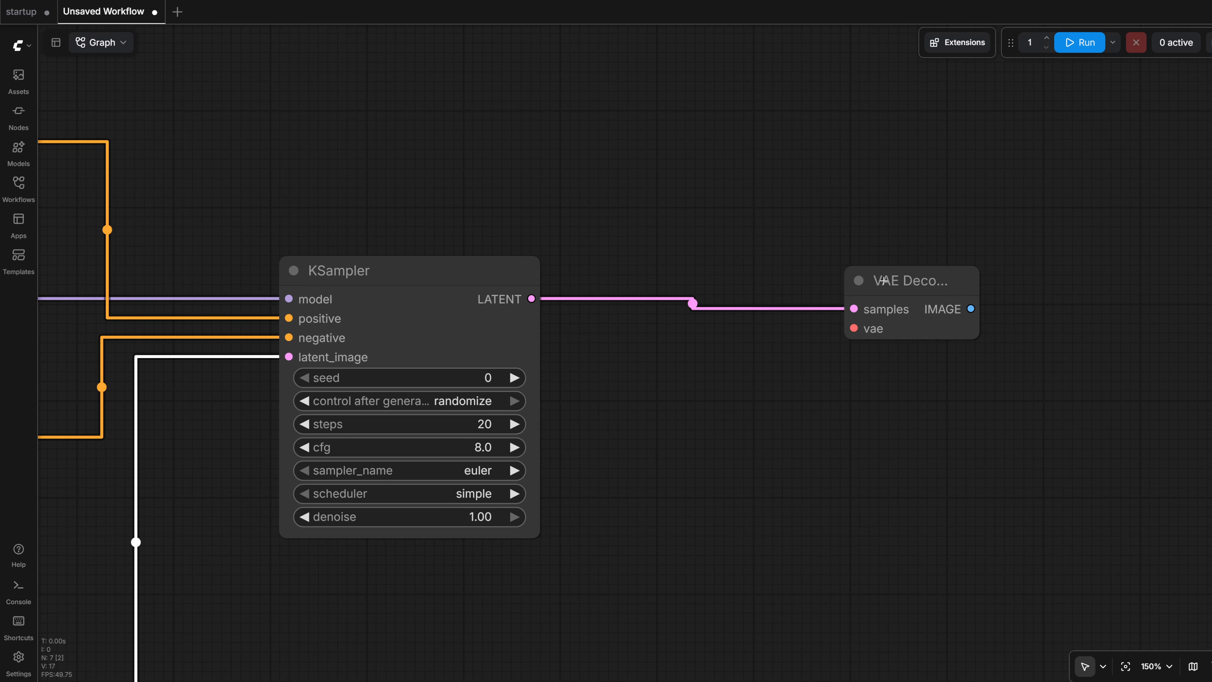
pyautogui.moveTo(884, 280); pyautogui.dragTo(845, 267)
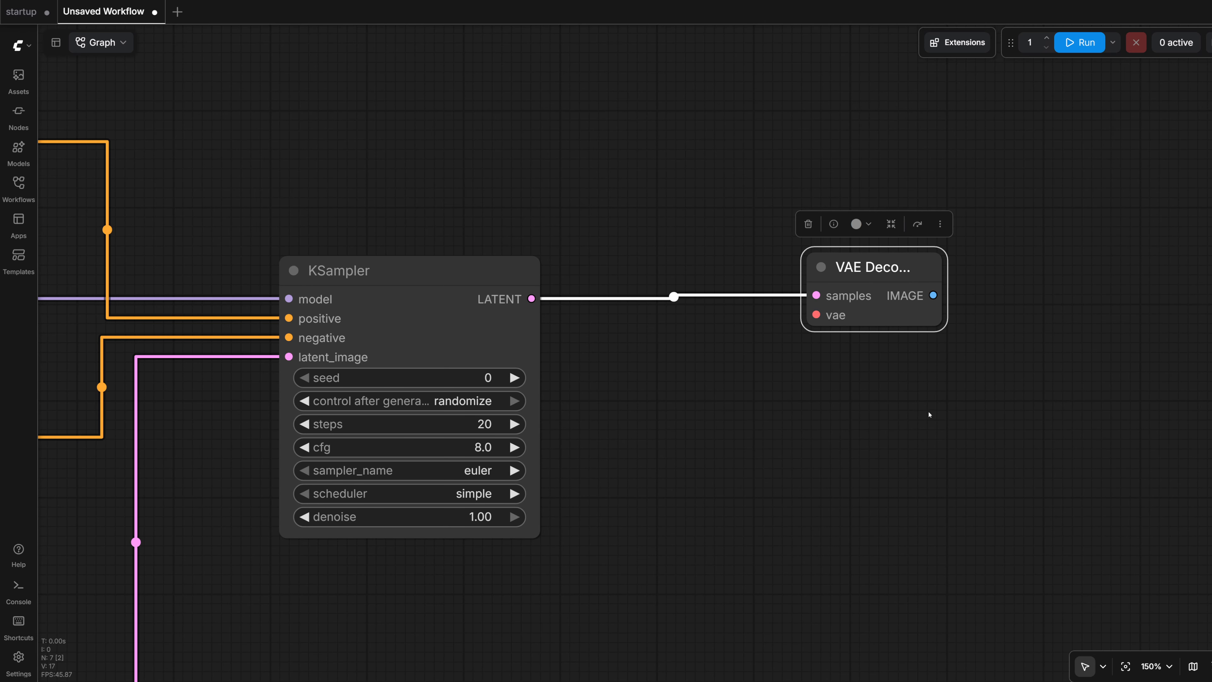
# - Using the startup workflow as reference, add a Load VAE node feeding VAE Decode's vae input and place it beneath the KSampler
pyautogui.scroll(-5, 929, 415)
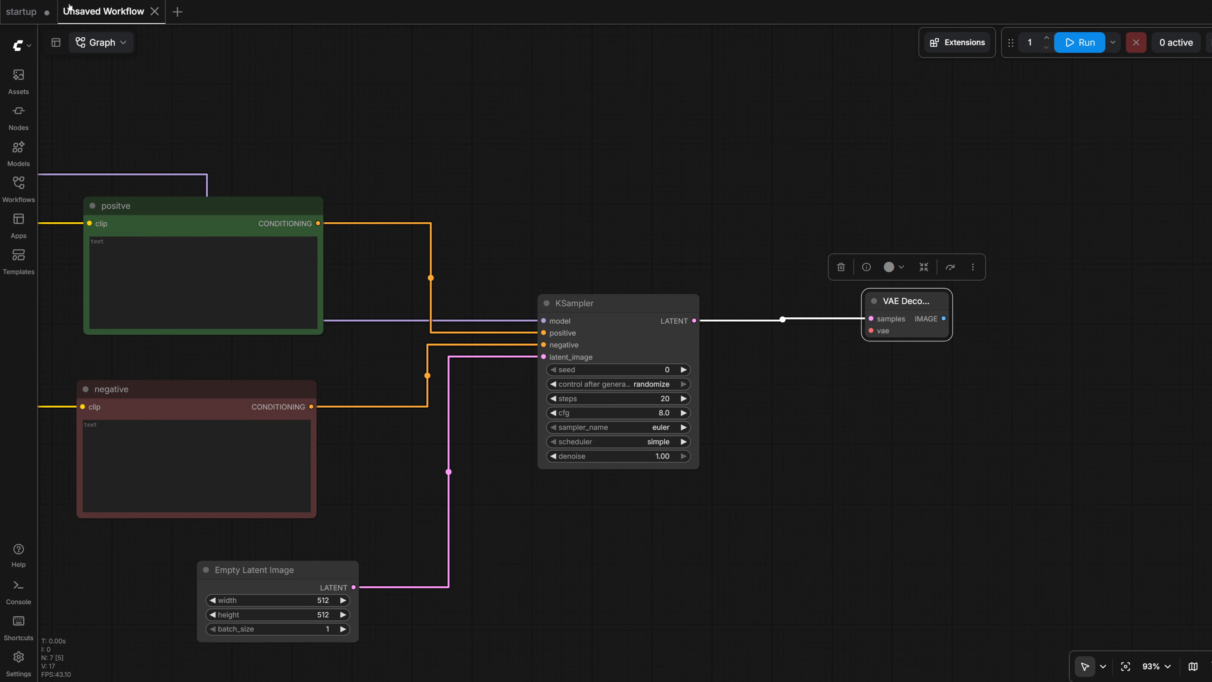
pyautogui.click(21, 12)
pyautogui.moveTo(727, 444); pyautogui.dragTo(688, 455)
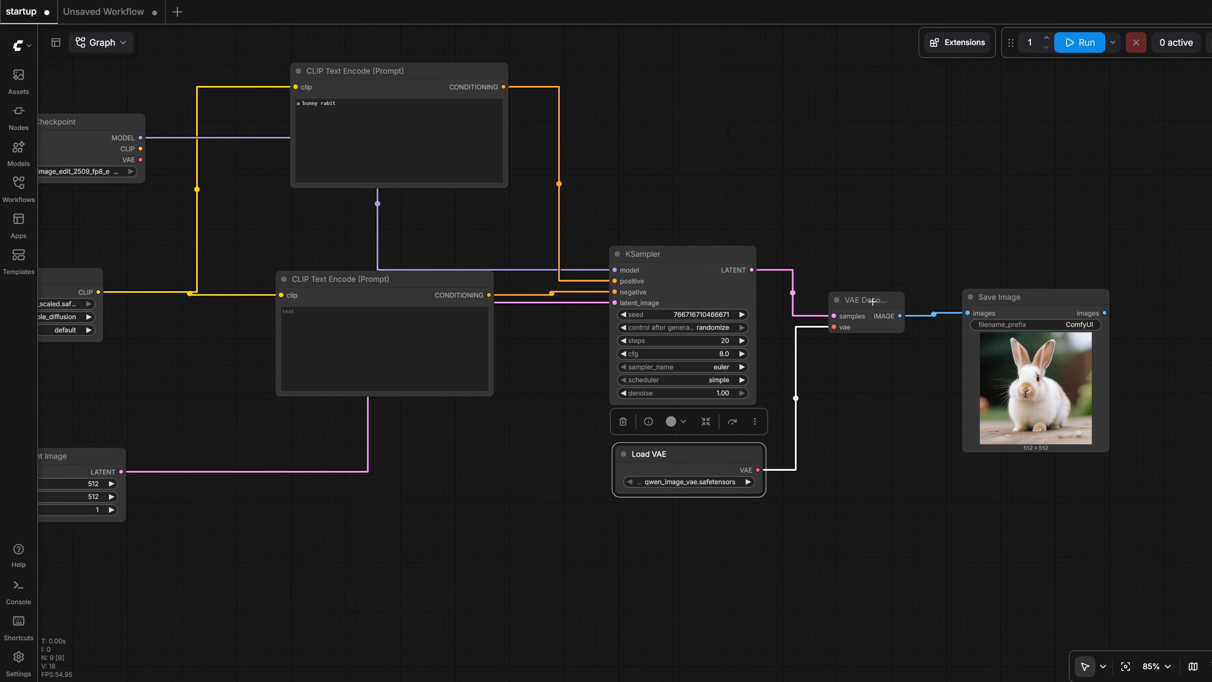
pyautogui.click(104, 12)
pyautogui.scroll(-1, 886, 392)
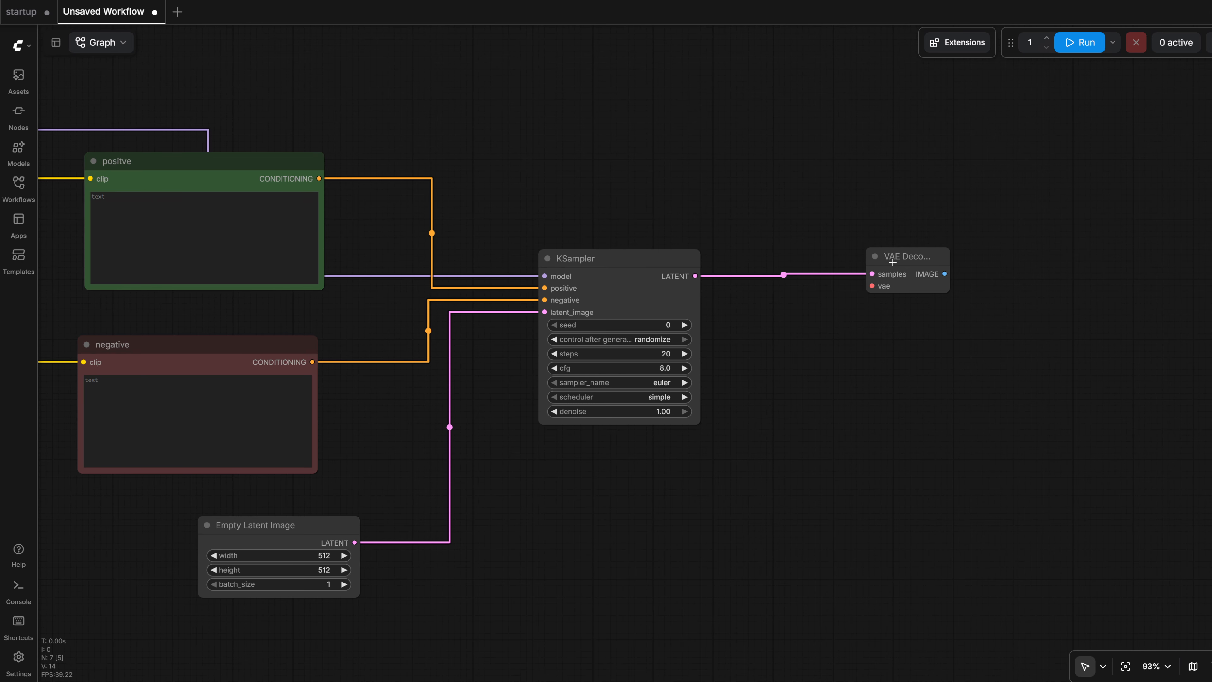
pyautogui.moveTo(894, 266); pyautogui.dragTo(620, 513)
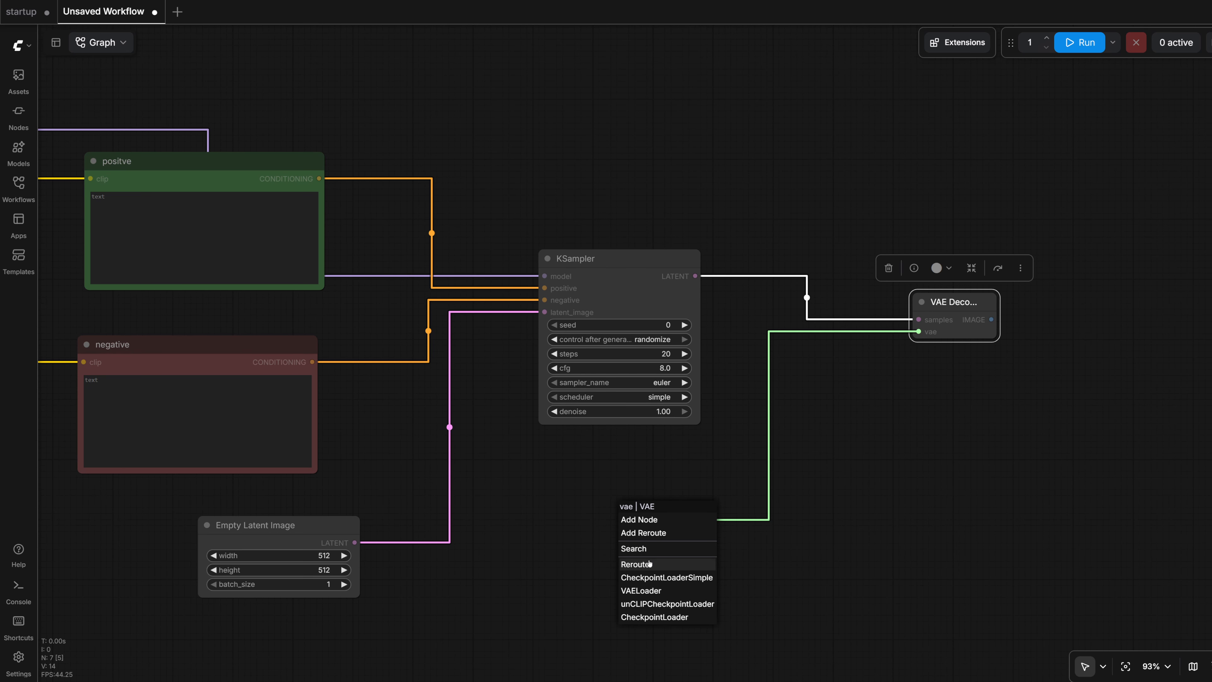
pyautogui.click(647, 591)
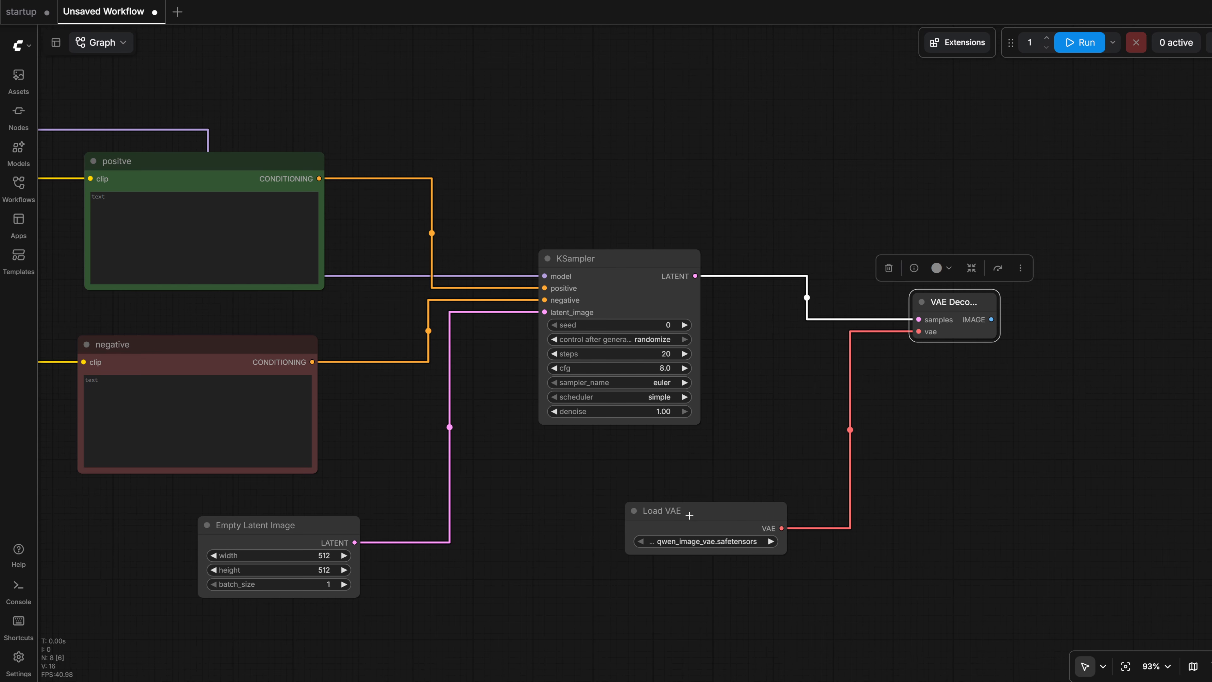
pyautogui.moveTo(689, 515); pyautogui.dragTo(622, 502)
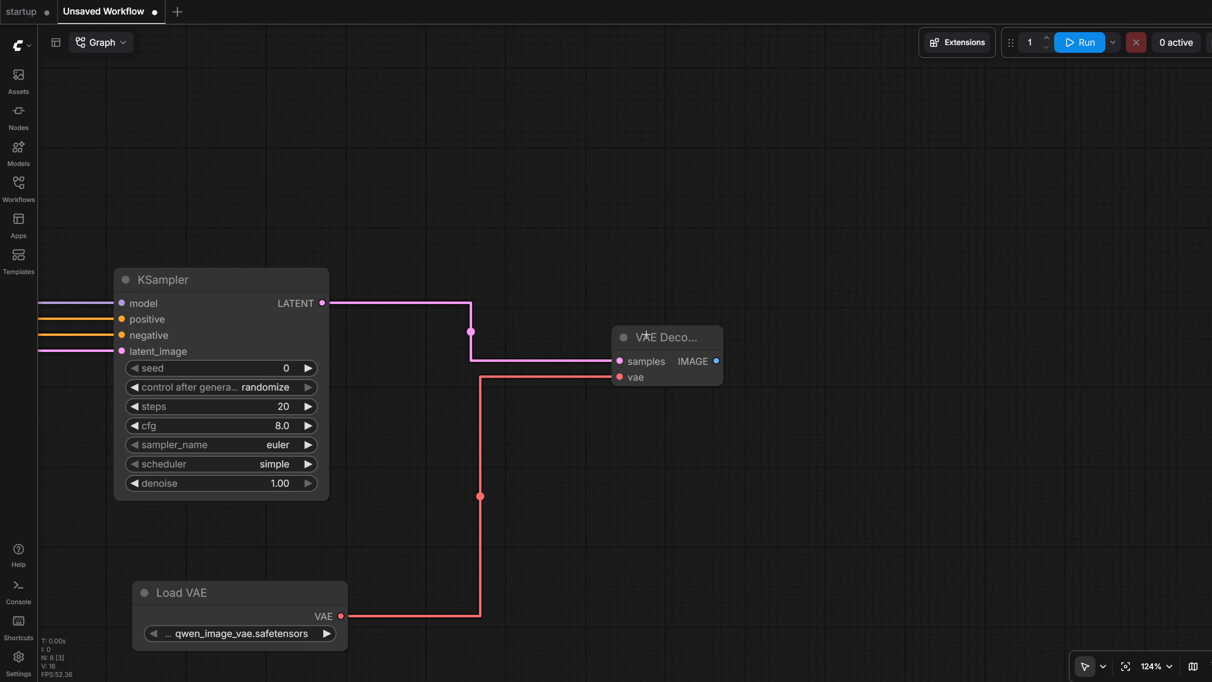
# - Add a Preview Image node fed by VAE Decode's IMAGE output and place it slightly lower than VAE Decode
pyautogui.moveTo(646, 334); pyautogui.dragTo(644, 342)
pyautogui.moveTo(712, 364); pyautogui.dragTo(943, 365)
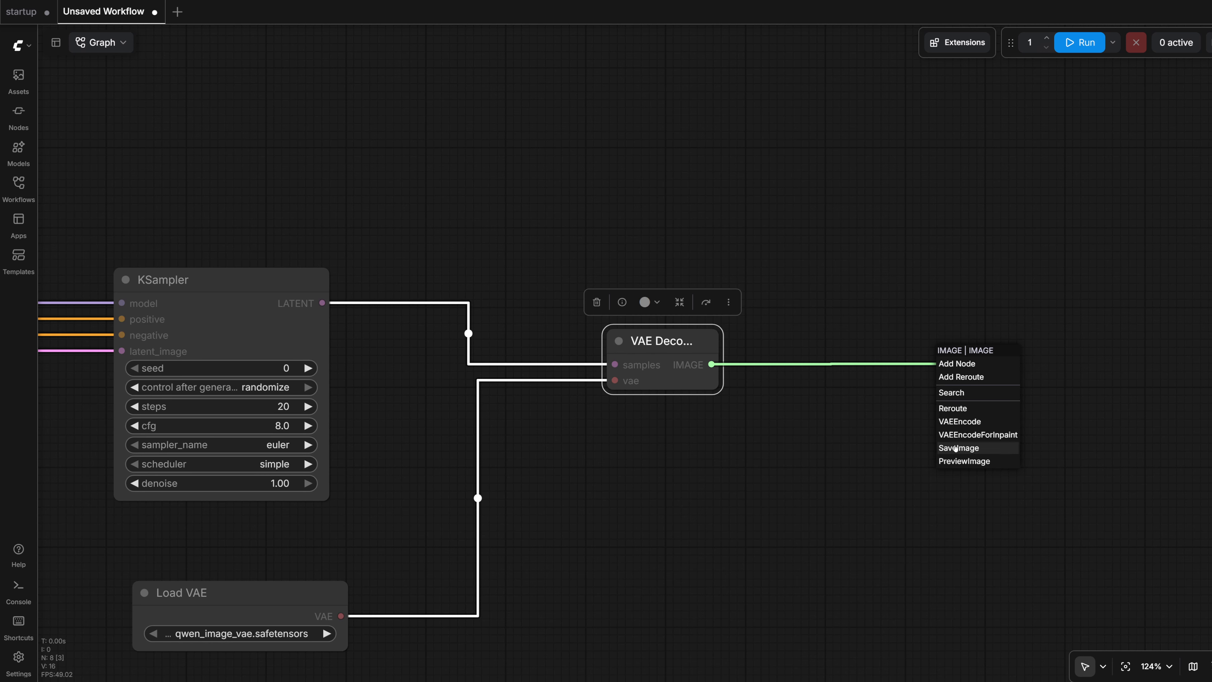
pyautogui.click(961, 460)
pyautogui.moveTo(982, 356); pyautogui.dragTo(992, 420)
# - Enter "t-rex in the rain" as the positive prompt and "sunny" as the negative prompt
pyautogui.scroll(-4, 992, 420)
pyautogui.moveTo(747, 318); pyautogui.dragTo(1055, 339)
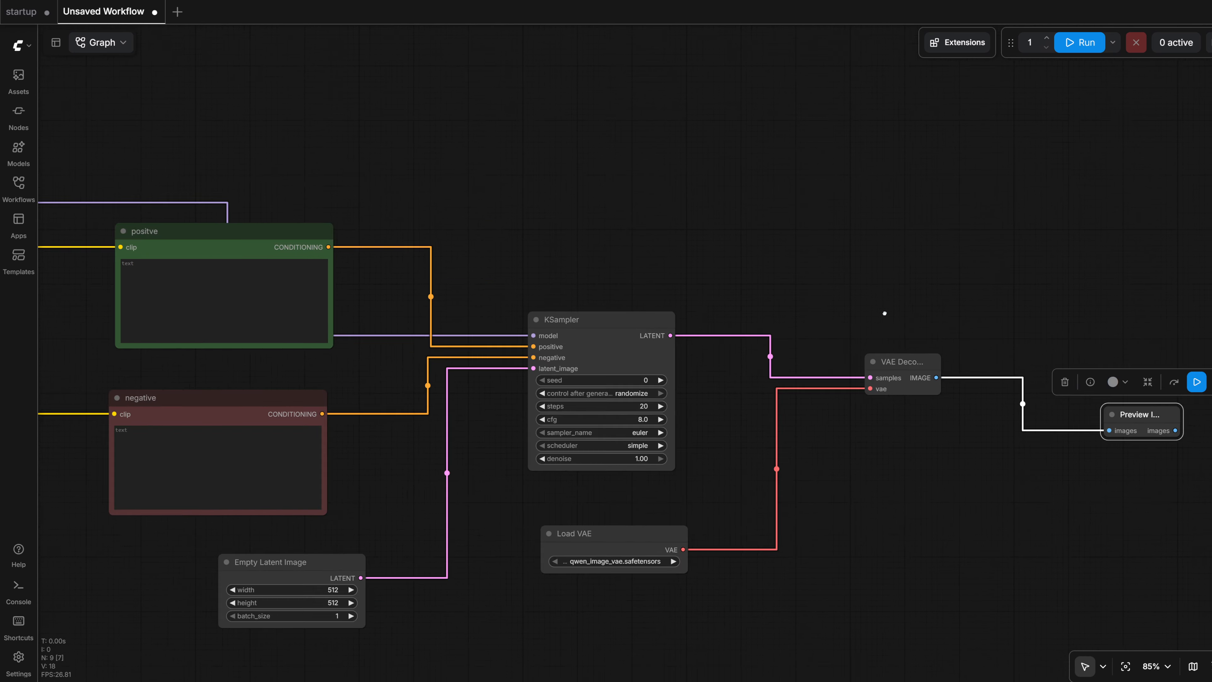
pyautogui.moveTo(574, 260); pyautogui.dragTo(607, 228)
pyautogui.click(390, 273)
pyautogui.write('t-rex ')
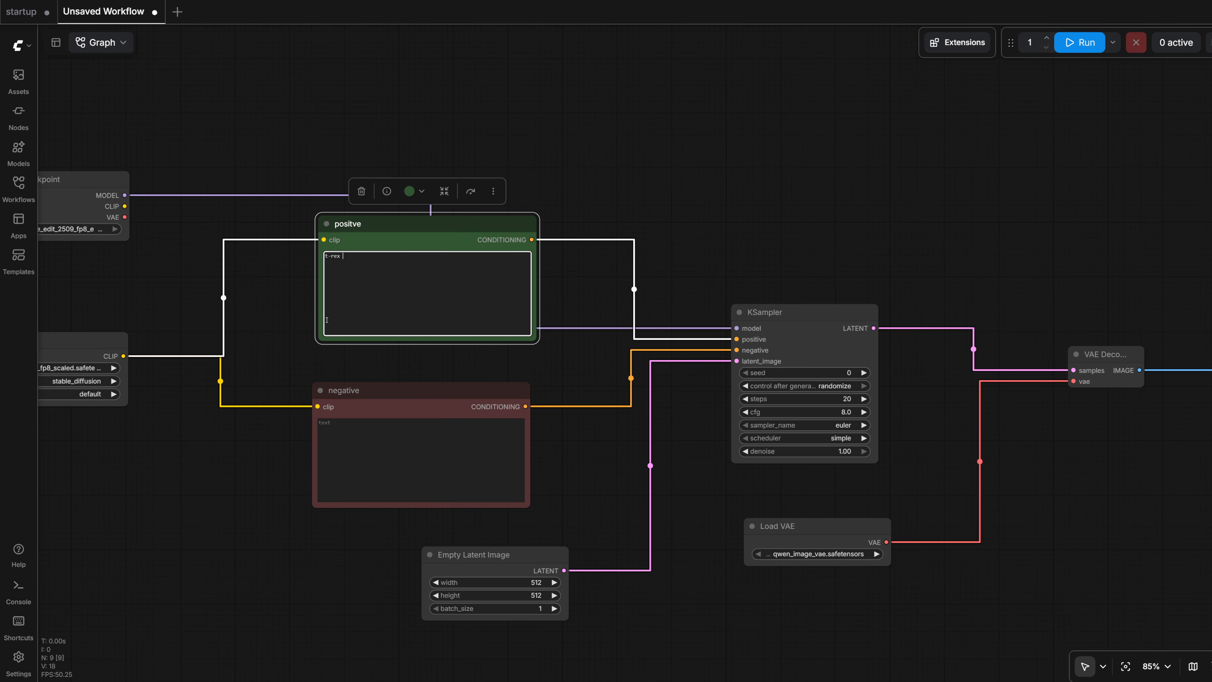
pyautogui.write('in the rain')
pyautogui.scroll(4, 287, 366)
pyautogui.click(443, 472)
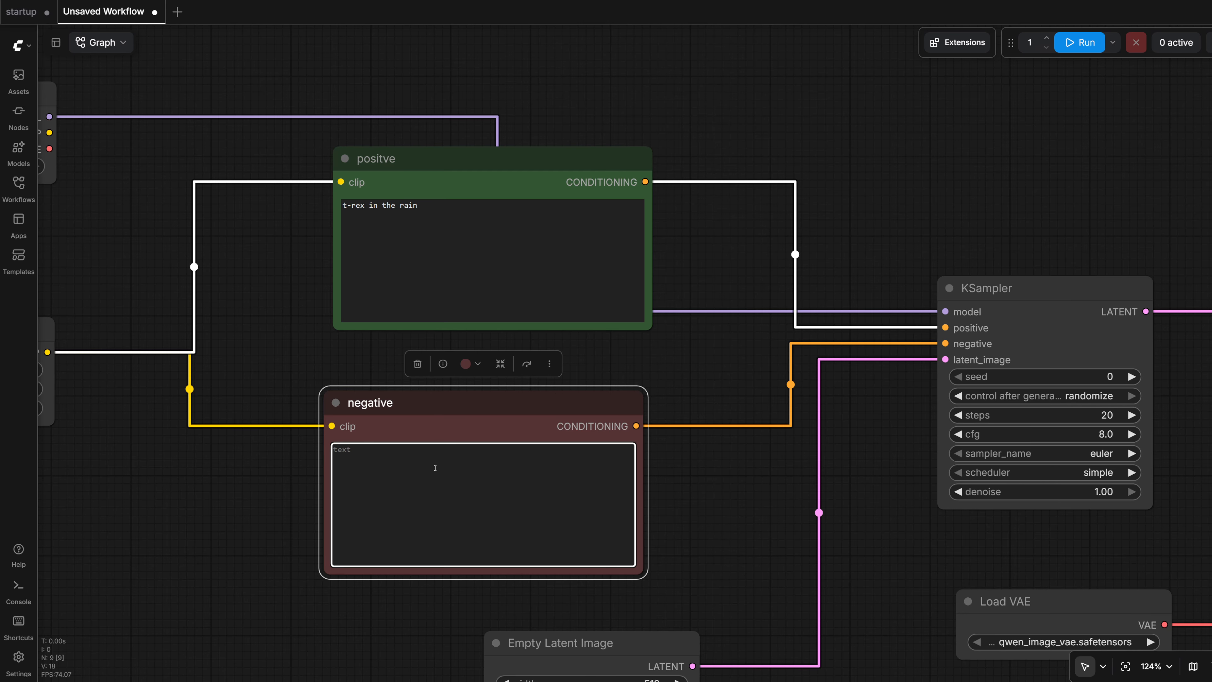
pyautogui.write('sunny')
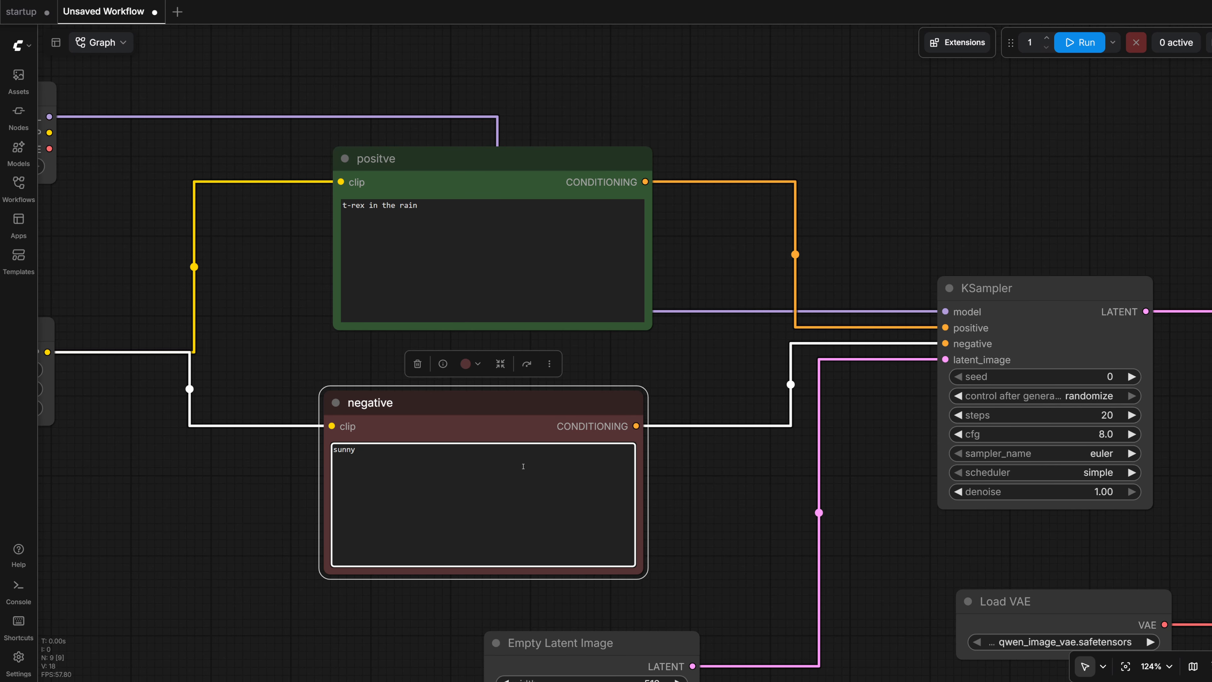
pyautogui.scroll(-9, 728, 495)
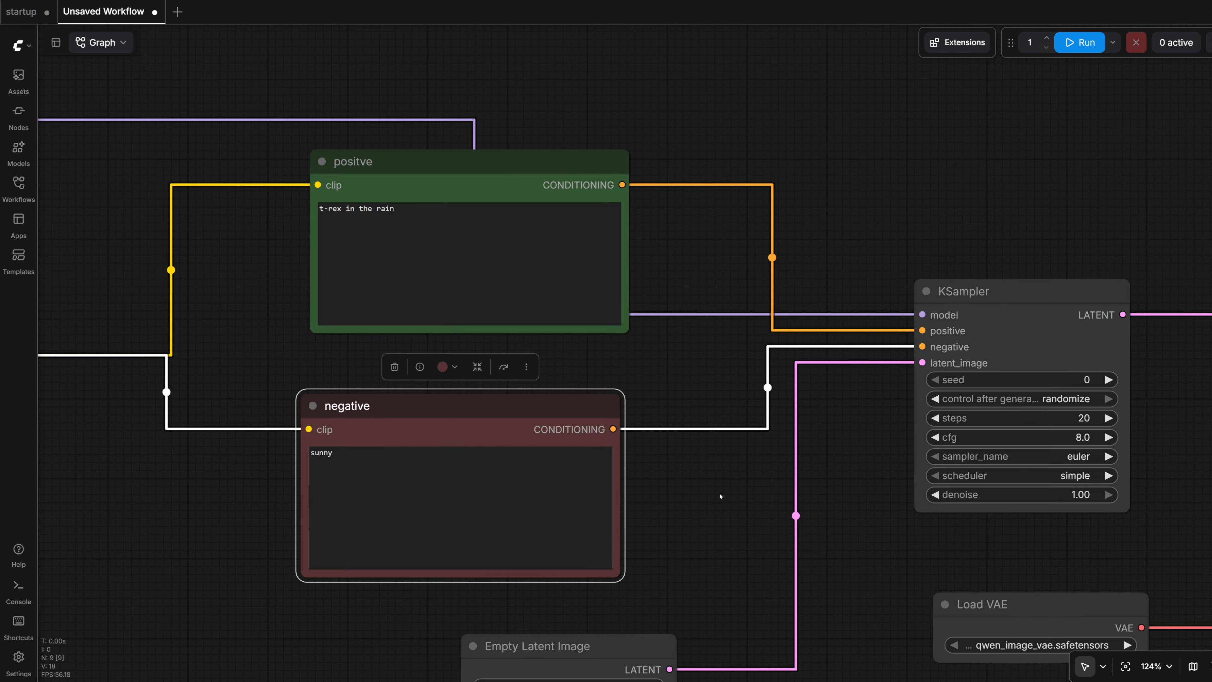
# - Move the Load Checkpoint and Load CLIP nodes closer to the prompt nodes, lined up one above the other
pyautogui.moveTo(876, 393); pyautogui.dragTo(847, 304)
pyautogui.scroll(2, 827, 338)
pyautogui.moveTo(159, 251); pyautogui.dragTo(216, 241)
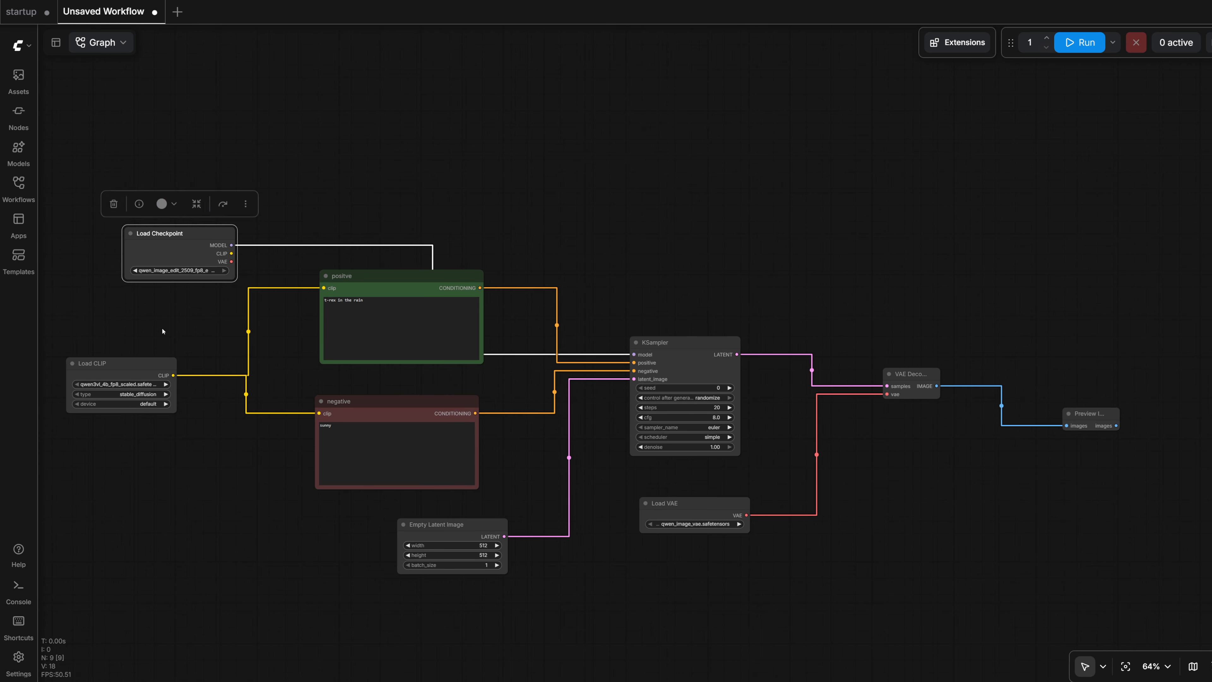
pyautogui.moveTo(137, 365); pyautogui.dragTo(193, 363)
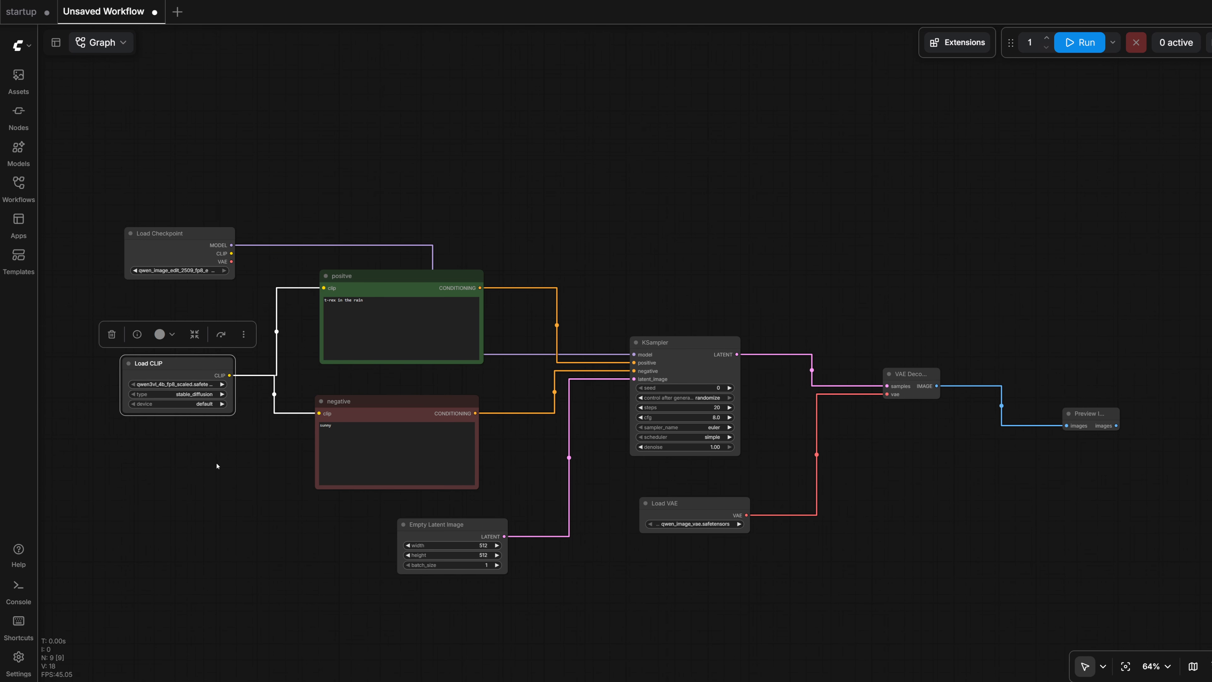
pyautogui.moveTo(216, 465); pyautogui.dragTo(224, 467)
pyautogui.scroll(2, 219, 211)
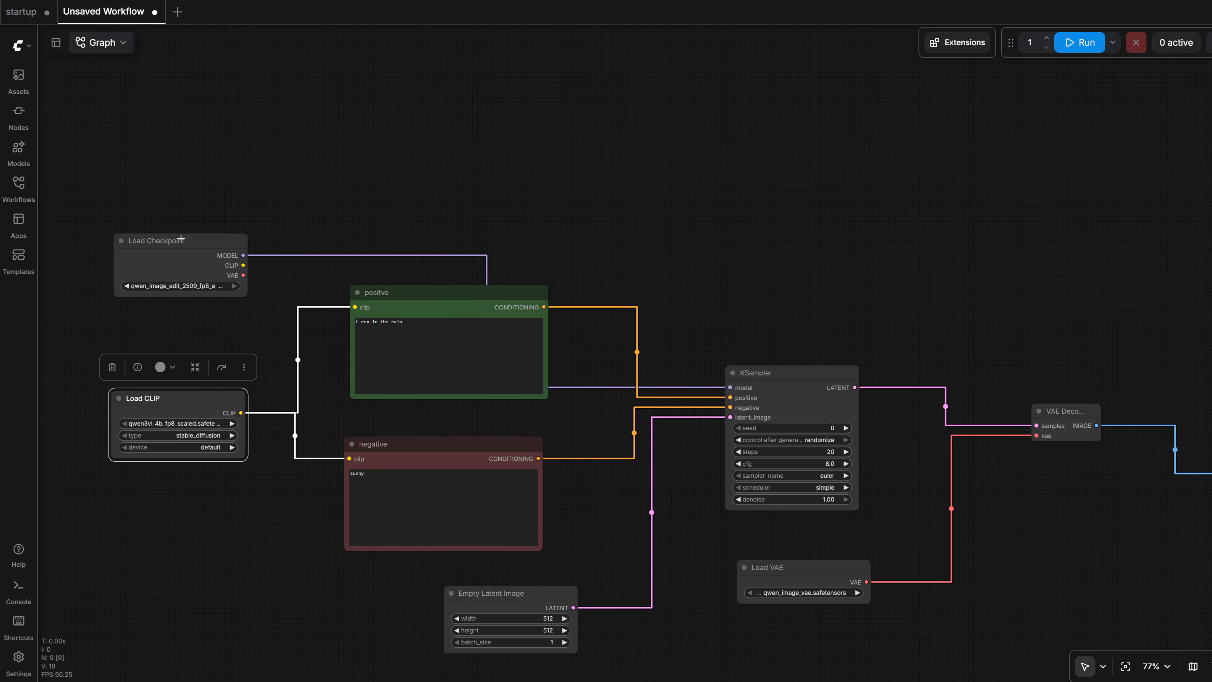
pyautogui.moveTo(175, 238)
pyautogui.mouseDown()
pyautogui.moveTo(171, 207)
pyautogui.moveTo(176, 236)
pyautogui.mouseUp()
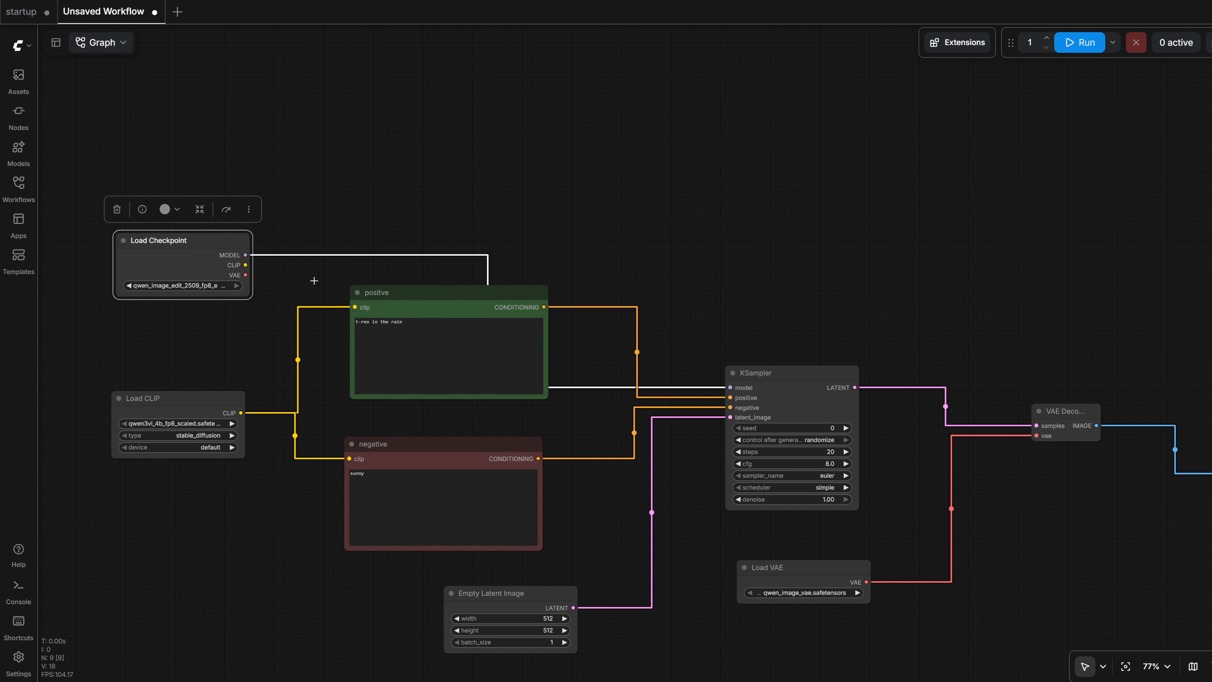
# - Run the workflow and enlarge the Preview Image node to show the generated picture at a bigger size
pyautogui.moveTo(719, 259); pyautogui.dragTo(720, 204)
pyautogui.click(1079, 42)
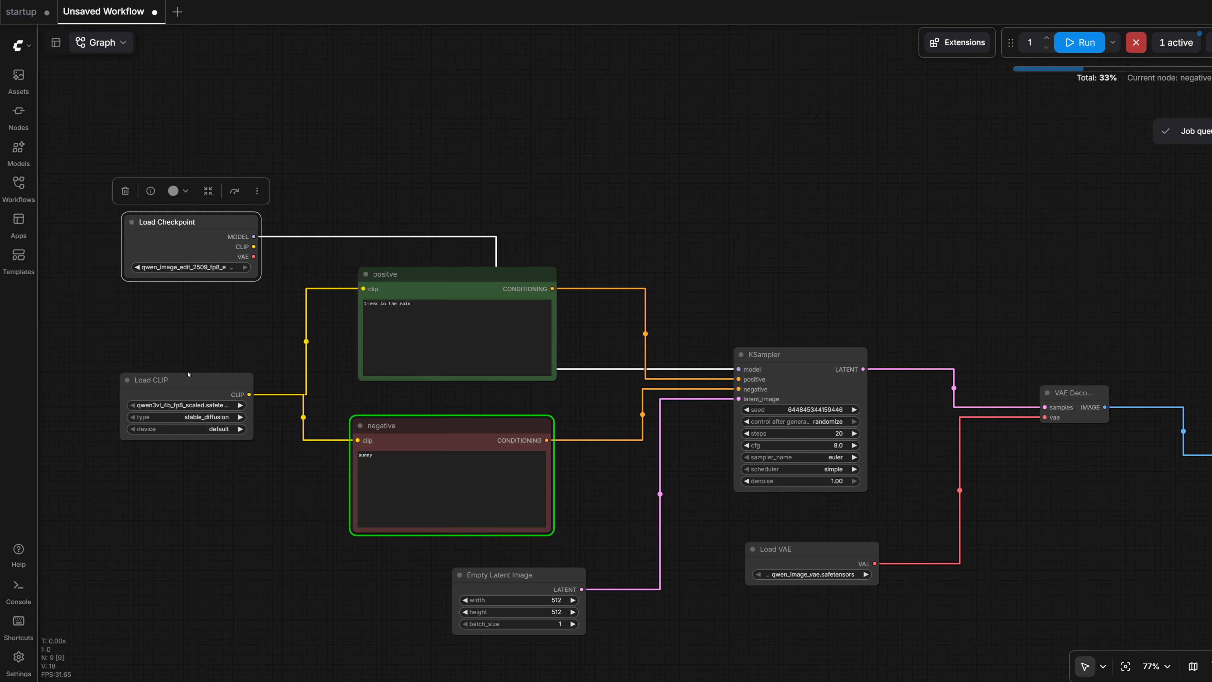
pyautogui.moveTo(878, 196); pyautogui.dragTo(585, 181)
pyautogui.moveTo(830, 206); pyautogui.dragTo(743, 182)
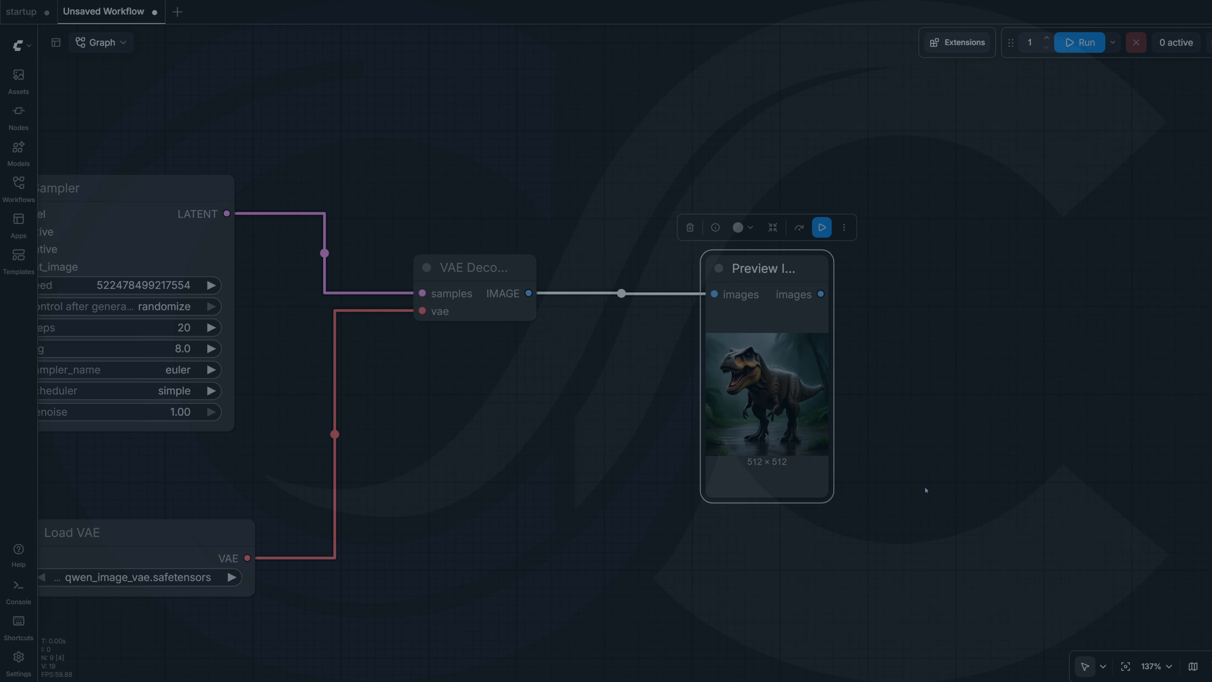
pyautogui.moveTo(928, 490); pyautogui.dragTo(905, 444)
pyautogui.scroll(2, 904, 444)
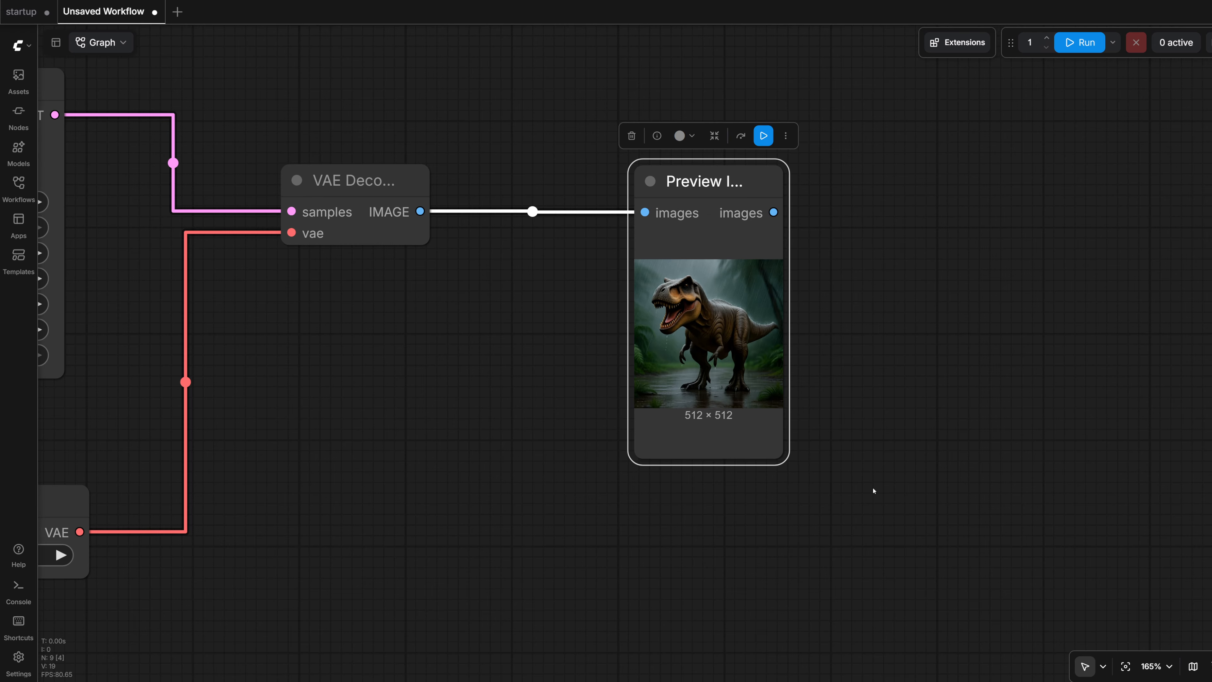
pyautogui.moveTo(781, 449); pyautogui.dragTo(1004, 581)
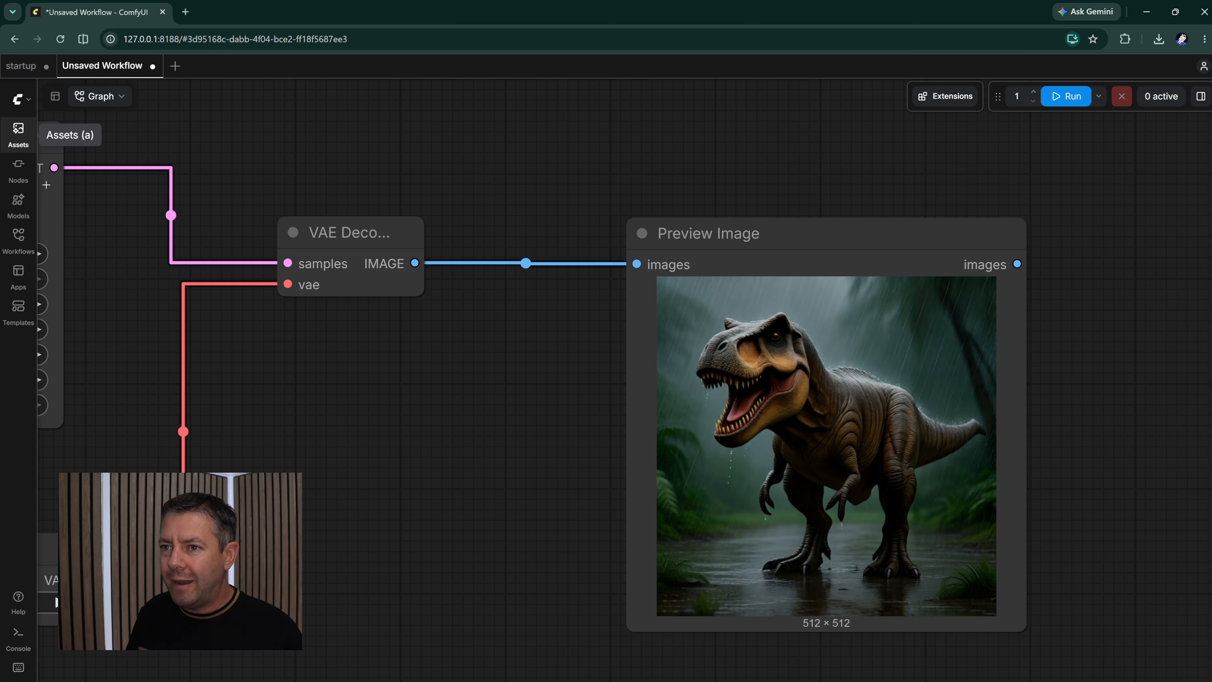
# - Download the generated t-rex image from the media assets and bring up the comfyImages folder in File Explorer
pyautogui.click(18, 133)
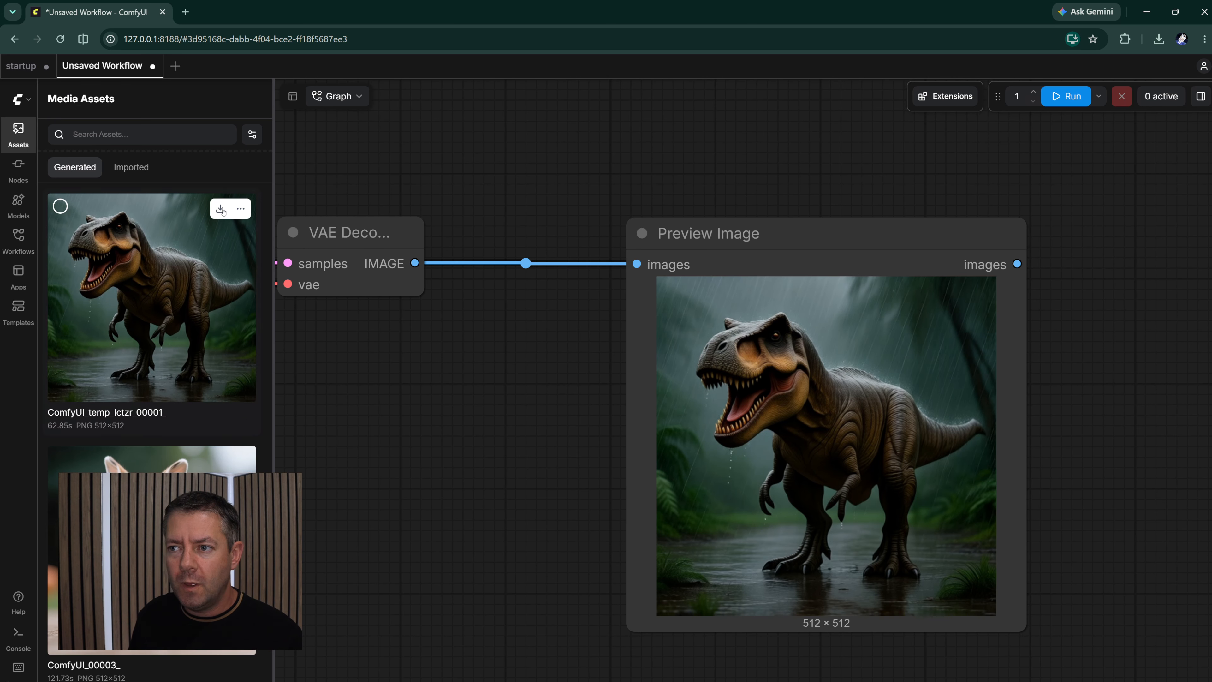
pyautogui.click(218, 208)
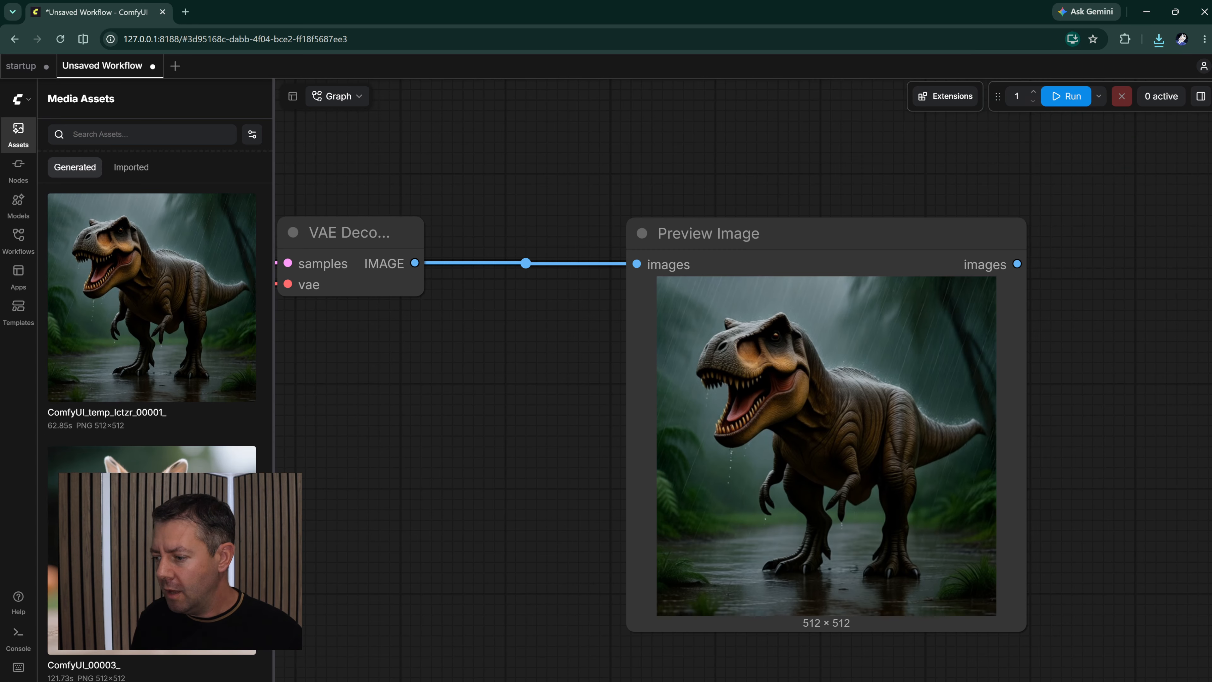
pyautogui.click(822, 669)
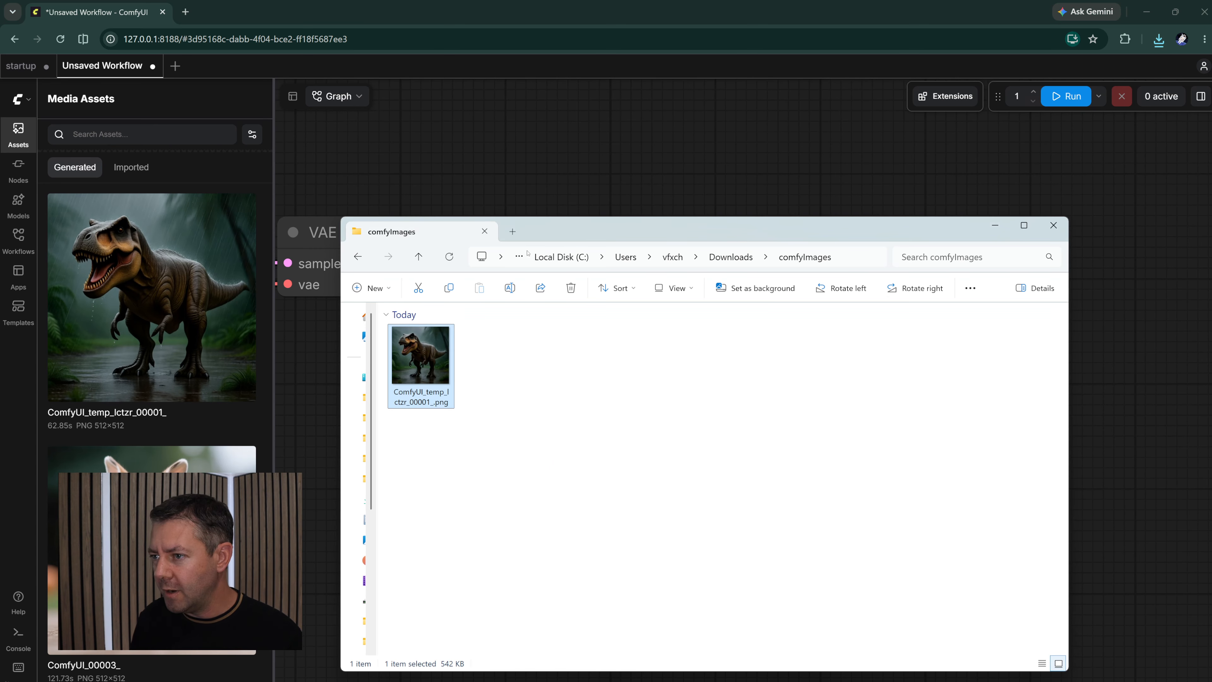
pyautogui.moveTo(571, 234)
pyautogui.mouseDown()
pyautogui.moveTo(600, 249)
pyautogui.moveTo(631, 314)
pyautogui.moveTo(564, 254)
pyautogui.mouseUp()
# - Create a new blank workflow and drop the downloaded t-rex PNG from the comfyImages folder onto its canvas to load the embedded workflow
pyautogui.click(176, 66)
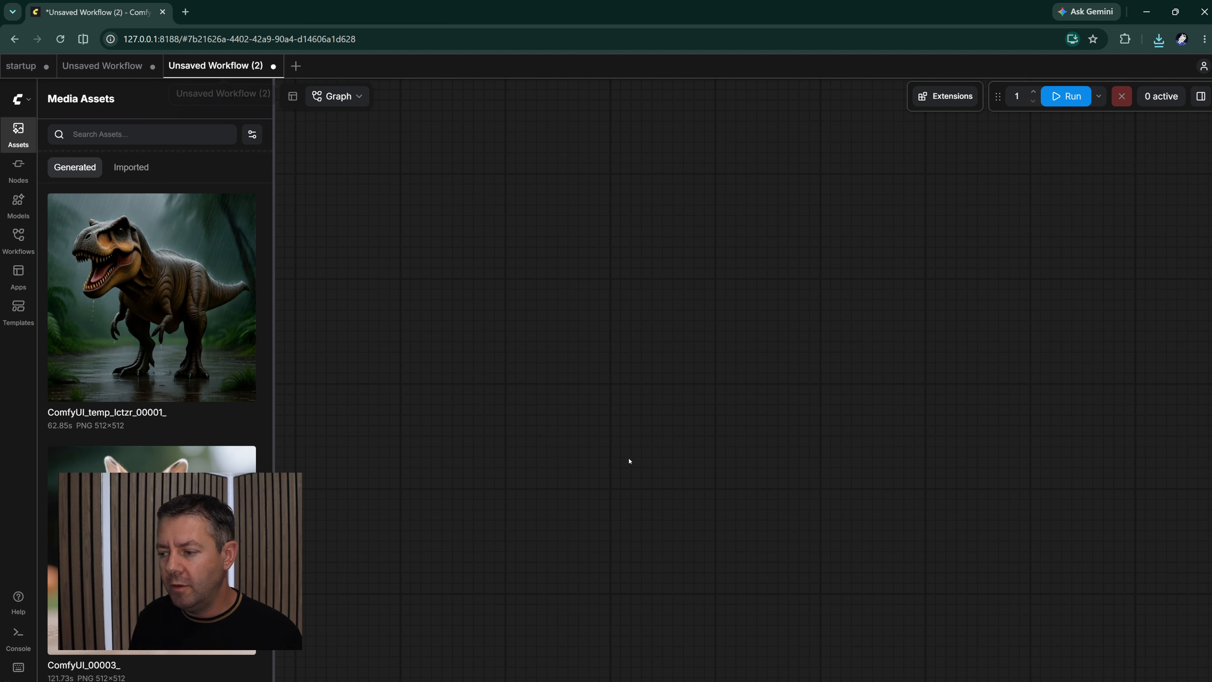
pyautogui.hotkey('alt', 'Tab')
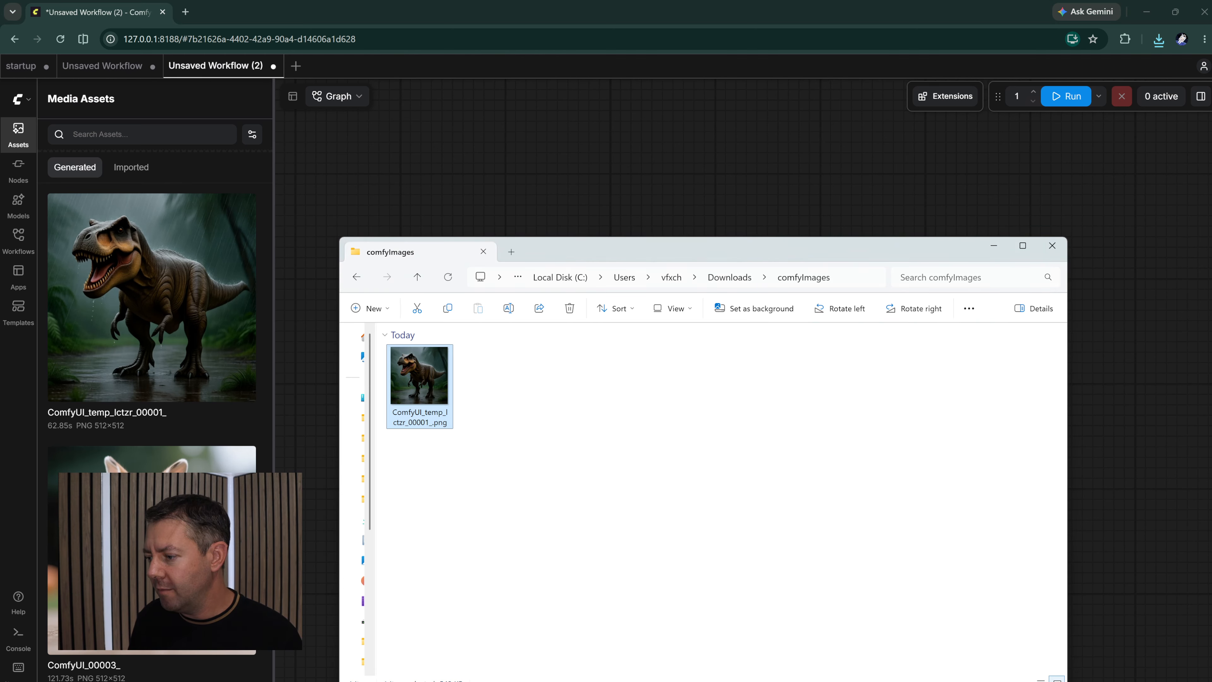
pyautogui.moveTo(528, 259); pyautogui.dragTo(650, 201)
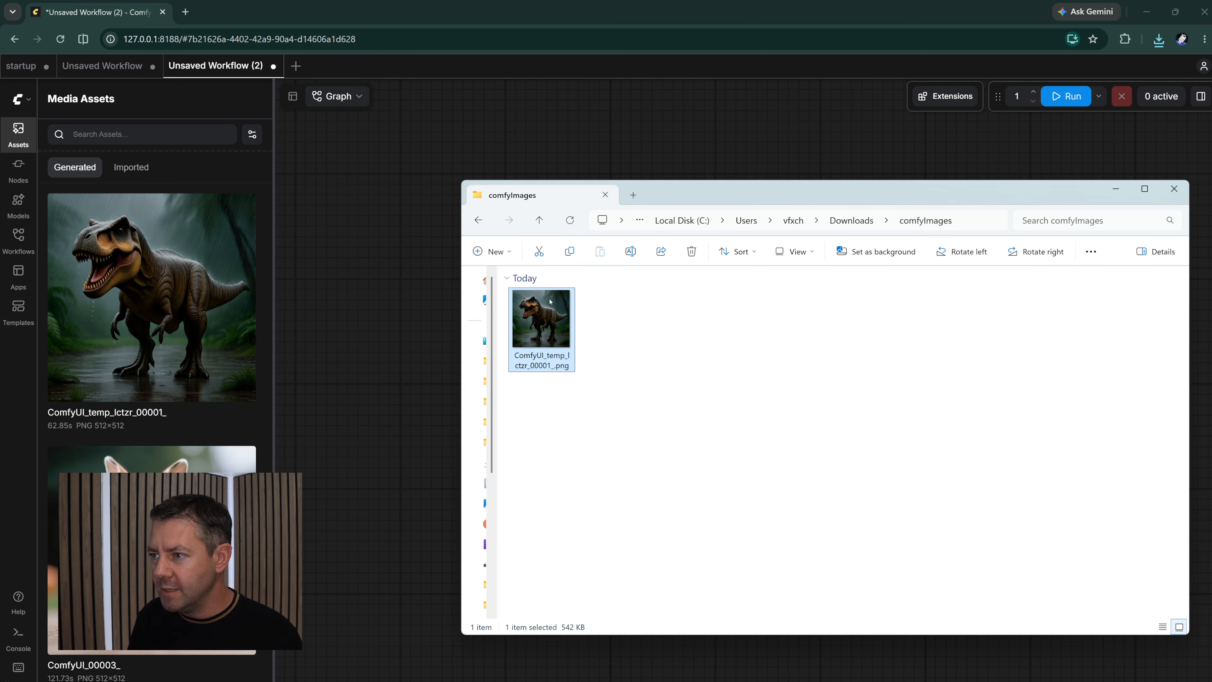
pyautogui.moveTo(541, 317); pyautogui.dragTo(394, 371)
pyautogui.scroll(-5, 394, 372)
pyautogui.moveTo(296, 353); pyautogui.dragTo(427, 351)
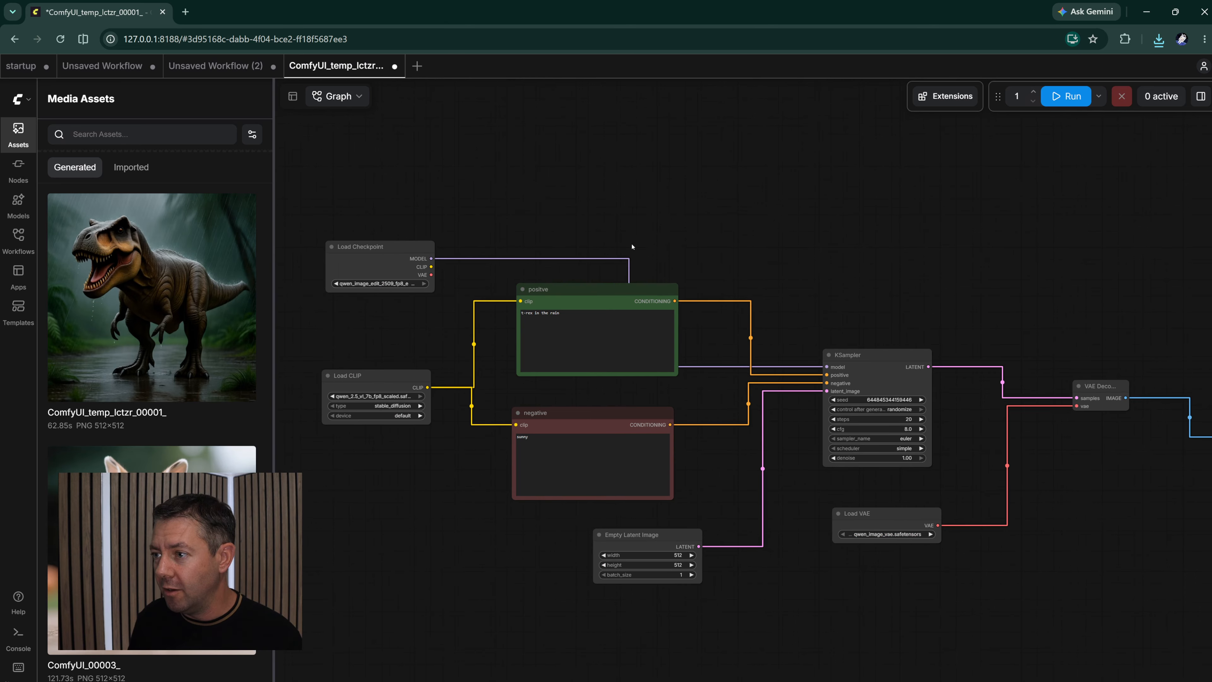
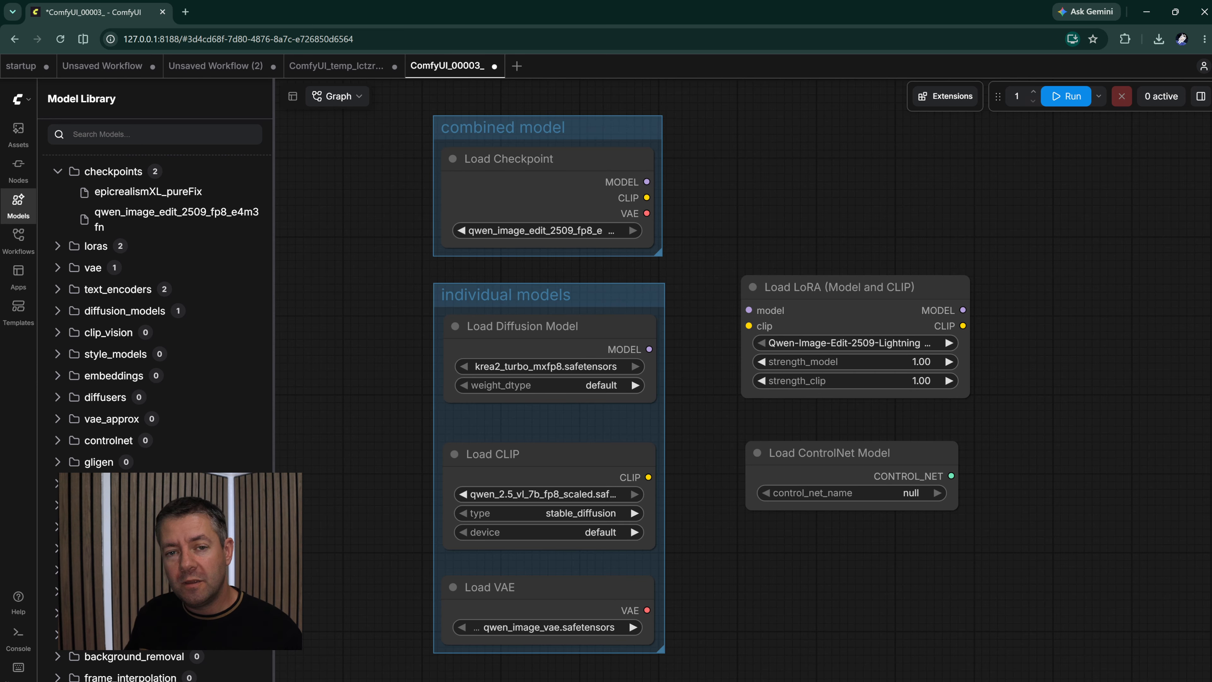
# - Switch to File Explorer, show the checkpoints folder, and check the clip folder inside ComfyUI's models directory
pyautogui.click(695, 681)
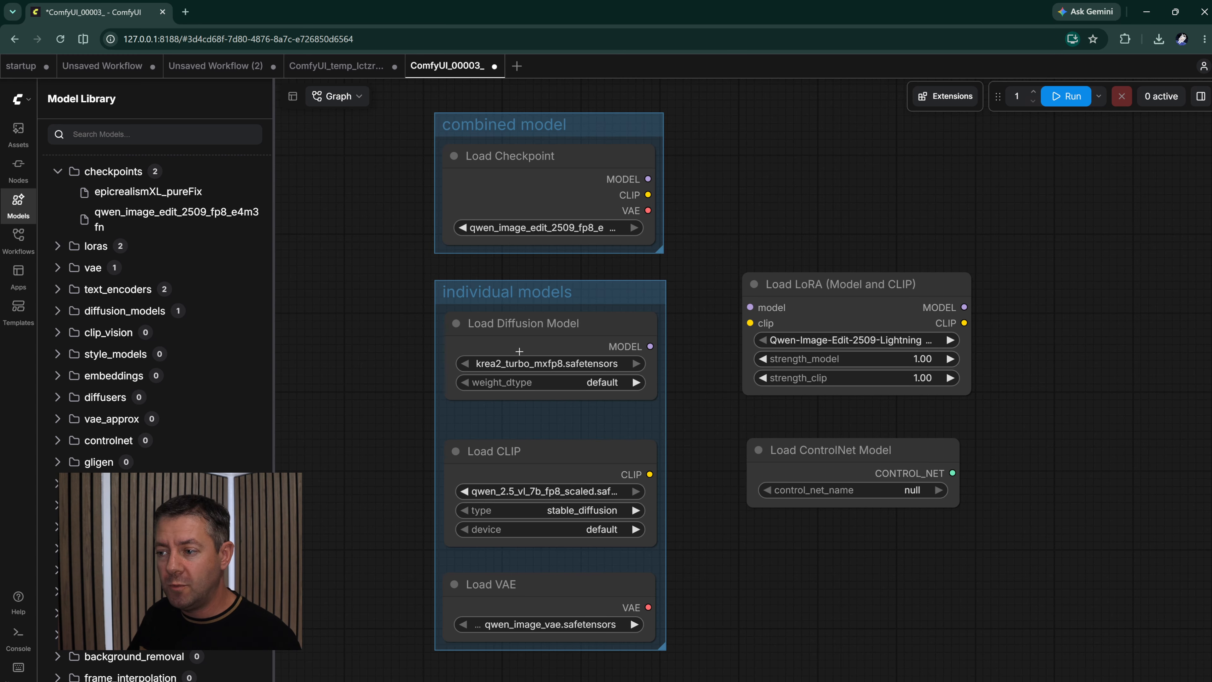
pyautogui.hotkey('alt', 'Tab')
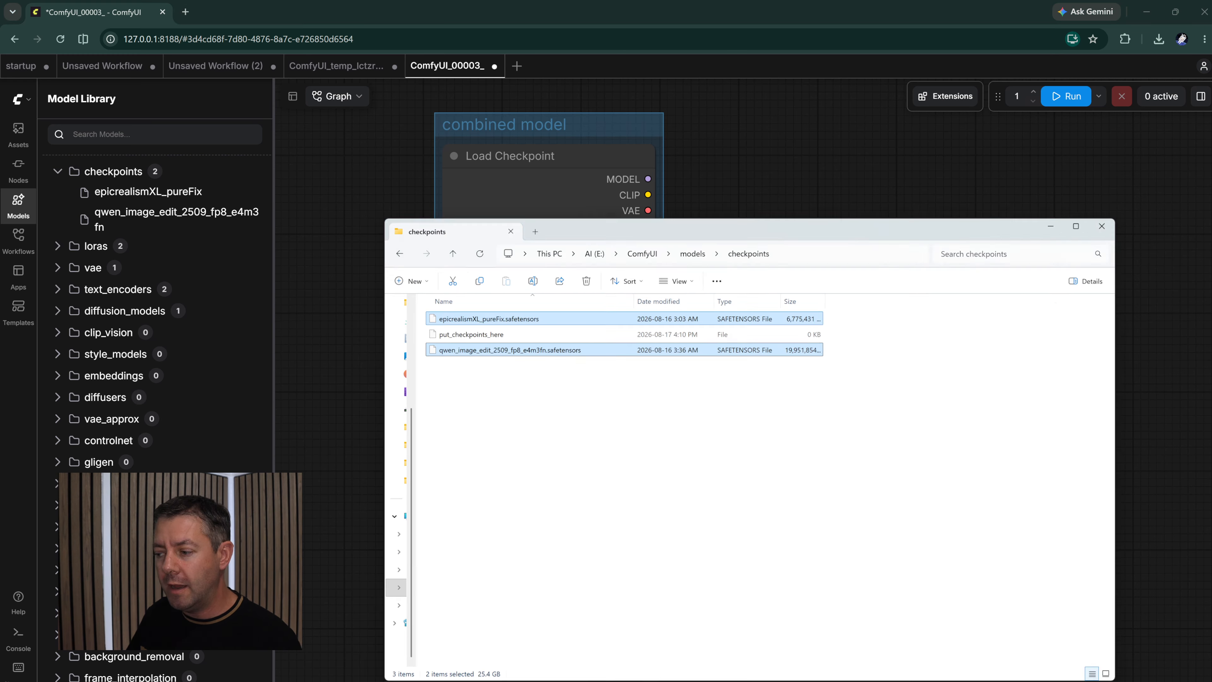
pyautogui.click(680, 187)
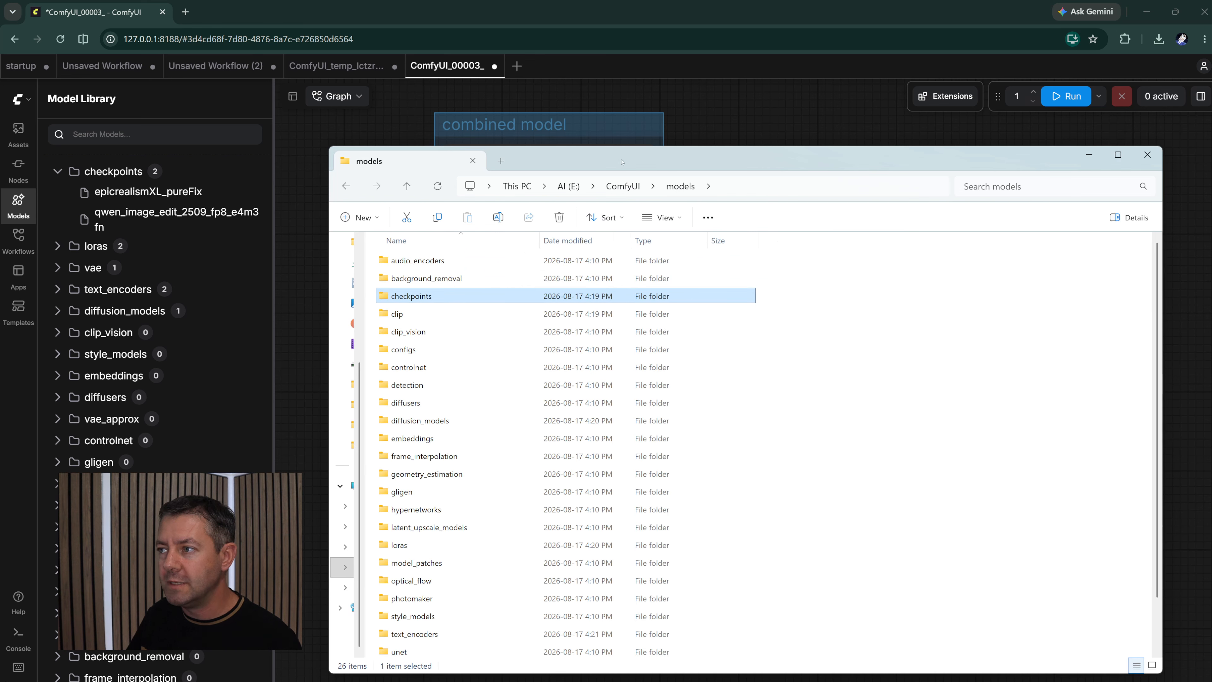
pyautogui.click(387, 313)
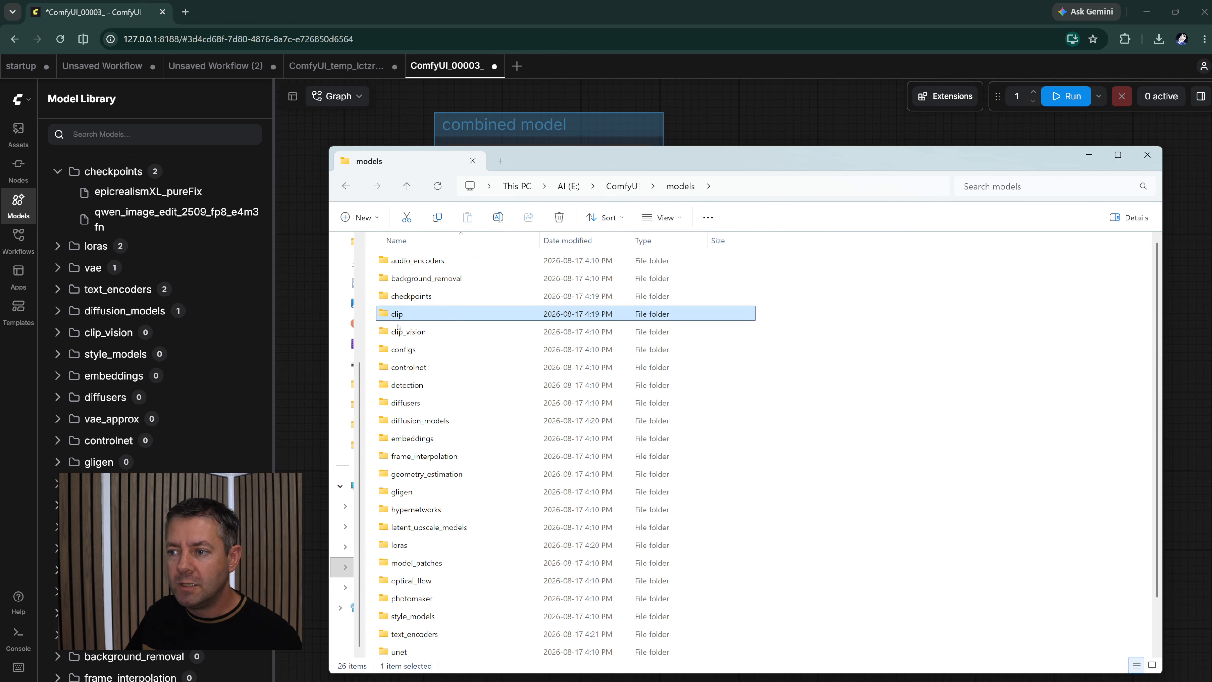
pyautogui.doubleClick(460, 315)
pyautogui.click(676, 192)
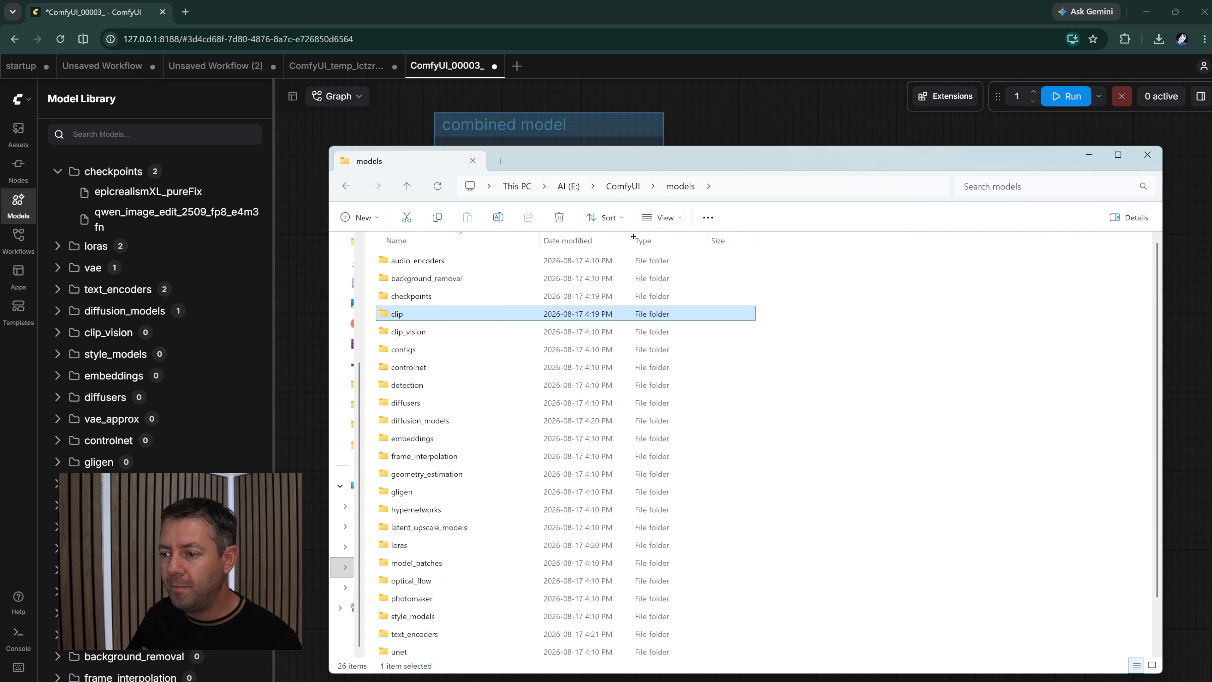
# - View the contents of the diffusion_models and vae folders, return to the models folder, and minimize File Explorer
pyautogui.click(430, 422)
pyautogui.doubleClick(430, 422)
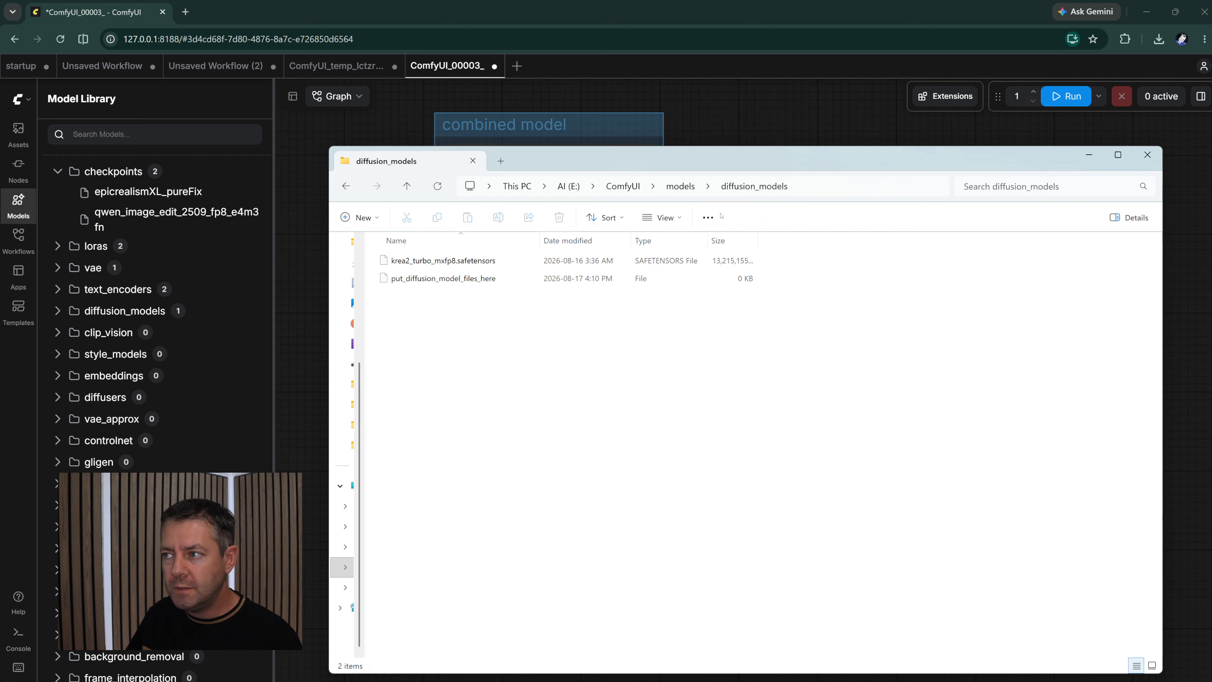
pyautogui.click(674, 189)
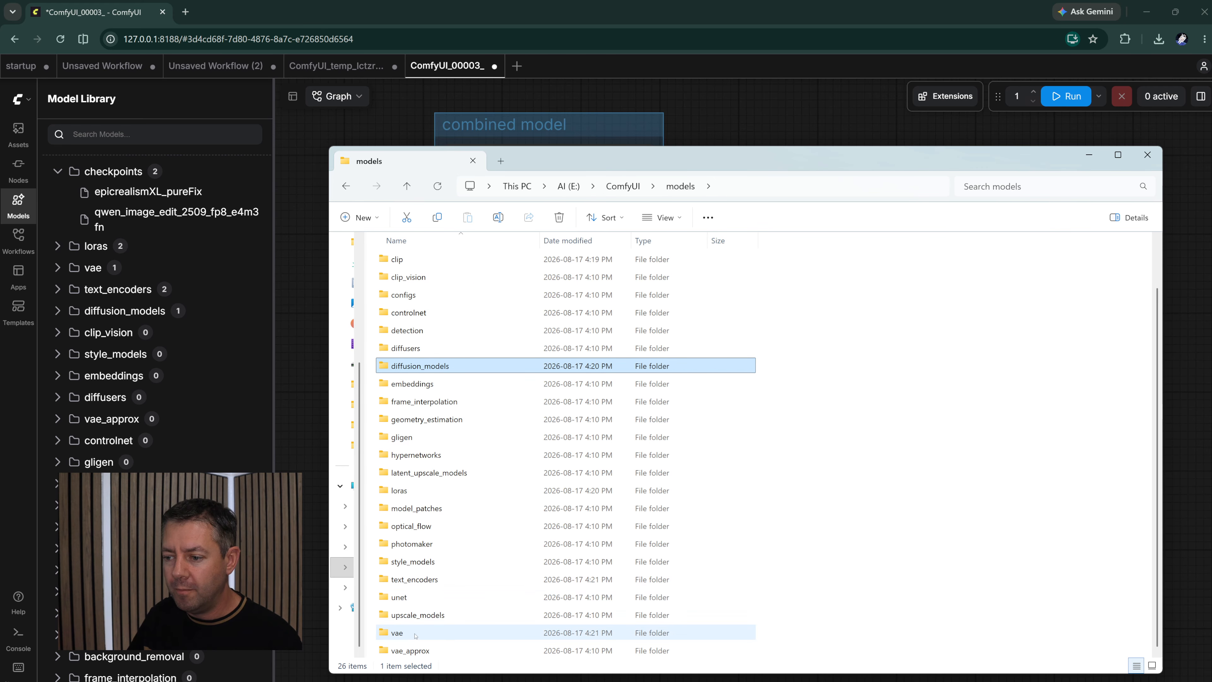
pyautogui.doubleClick(418, 635)
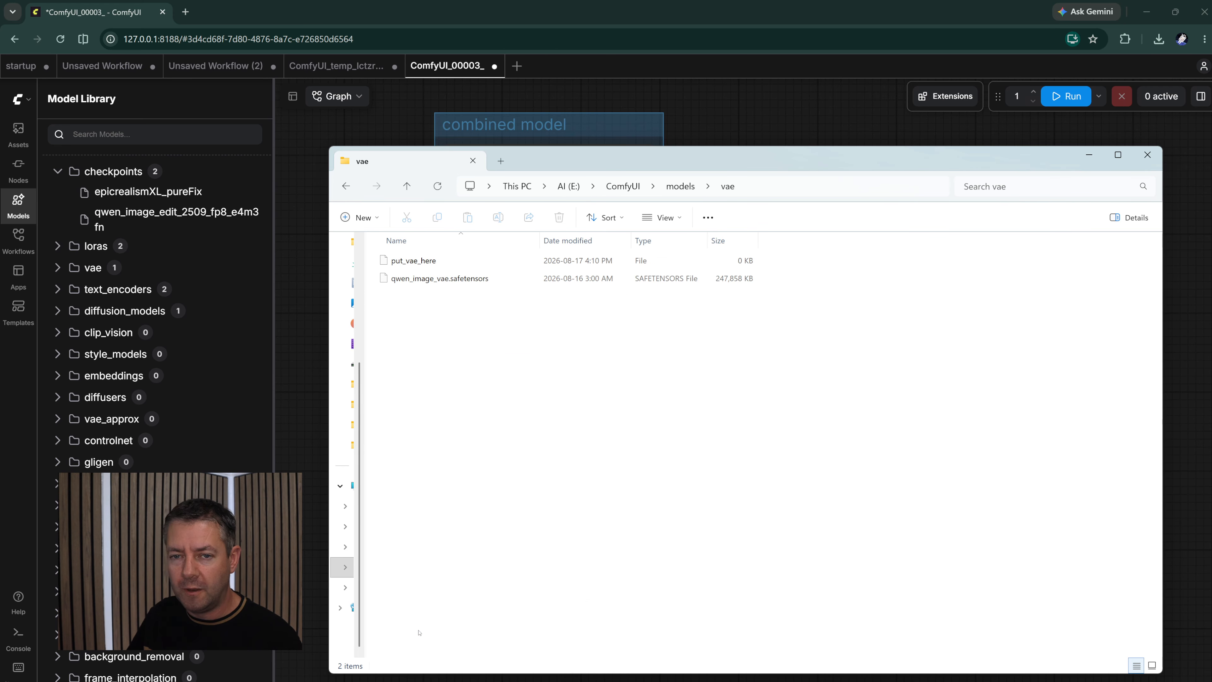
pyautogui.click(685, 193)
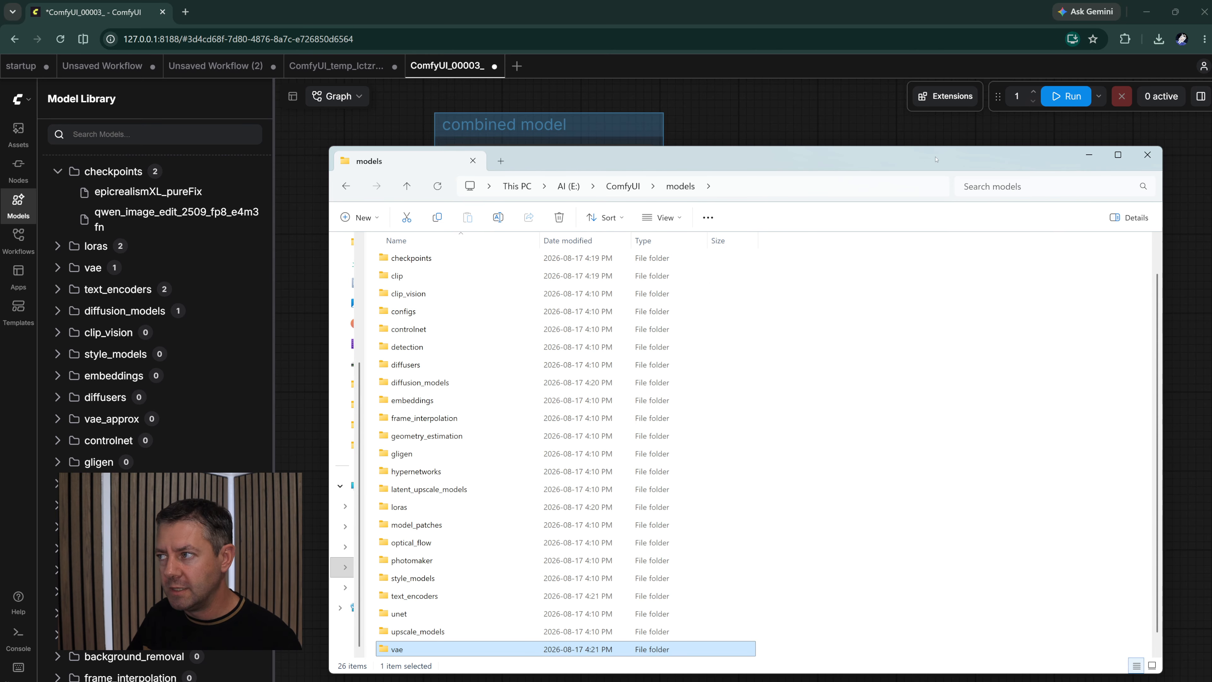
pyautogui.click(1089, 154)
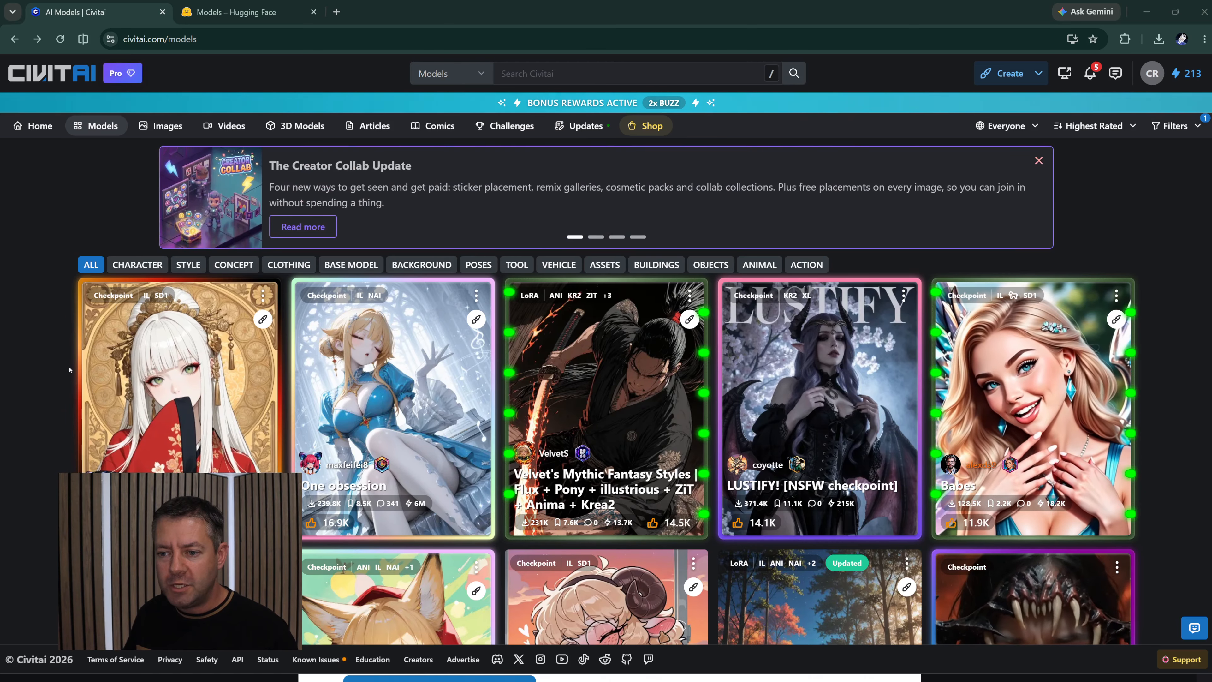
pyautogui.click(156, 418)
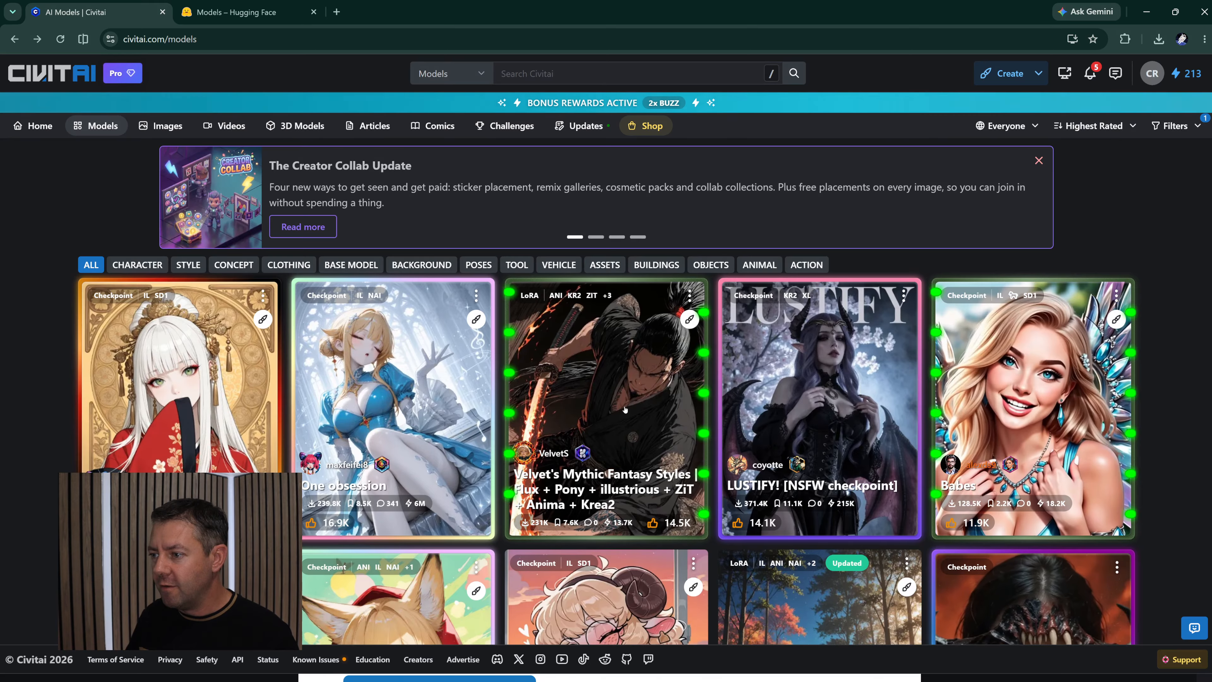
pyautogui.click(562, 483)
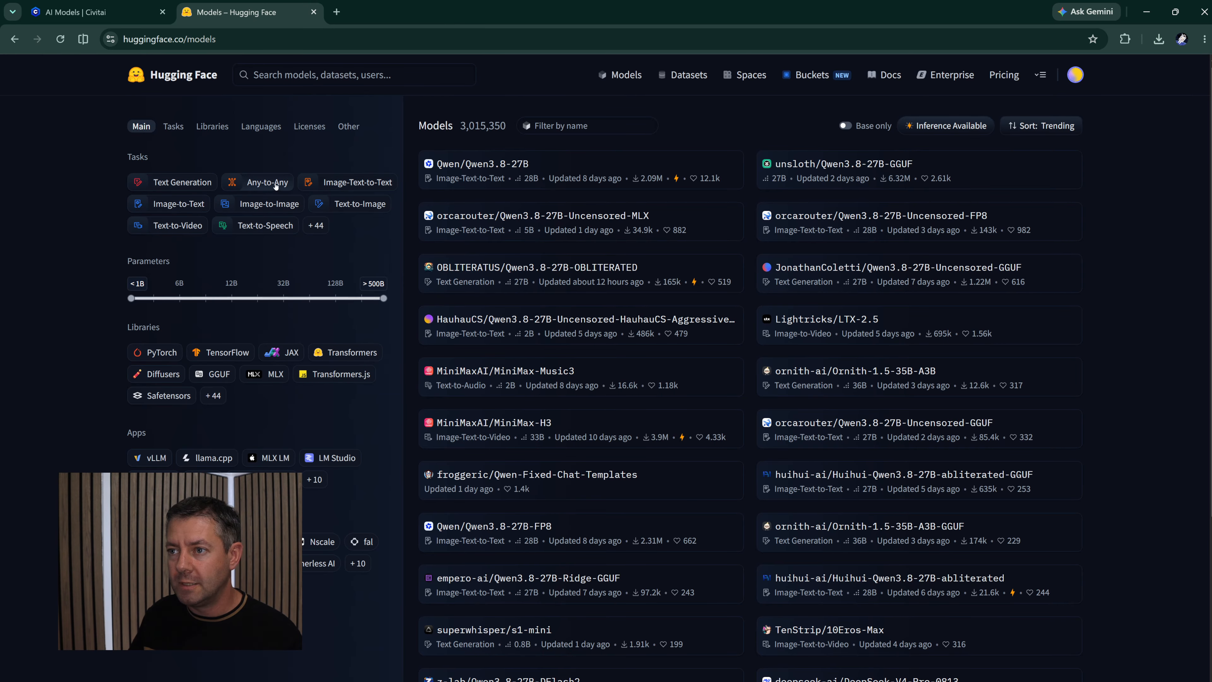
# - Filter the Hugging Face models by the Image-to-Image task and browse the first page of the list
pyautogui.click(264, 204)
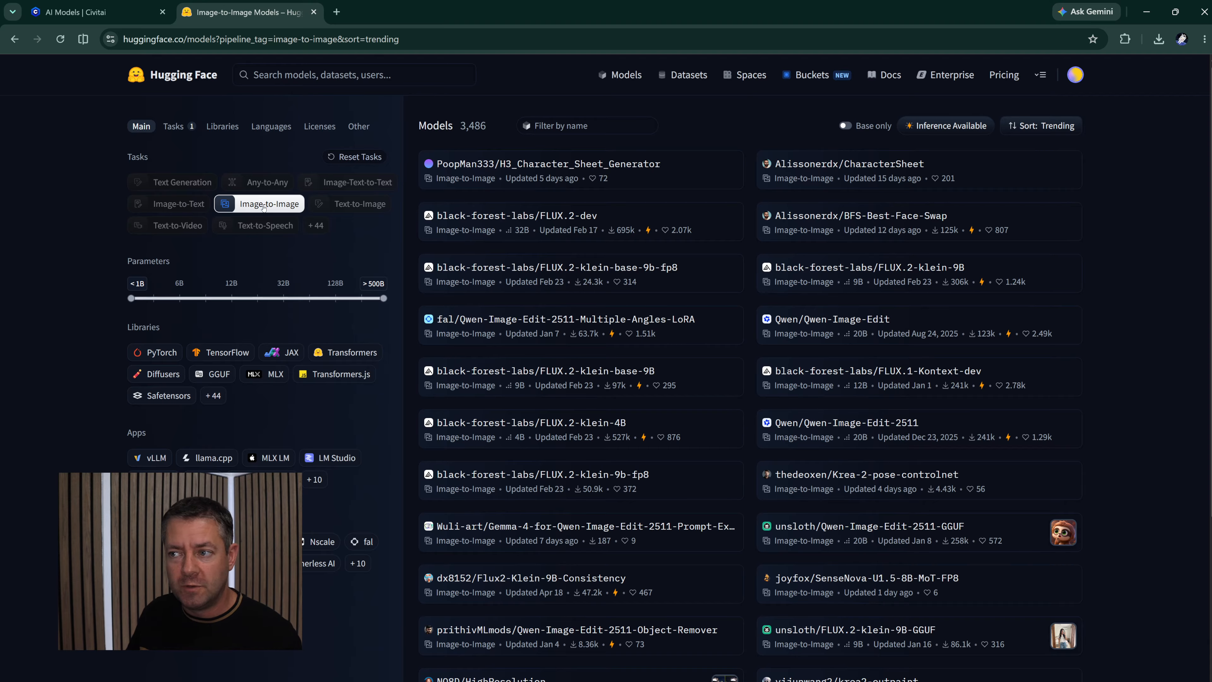
pyautogui.scroll(-3, 723, 263)
pyautogui.scroll(-3, 723, 264)
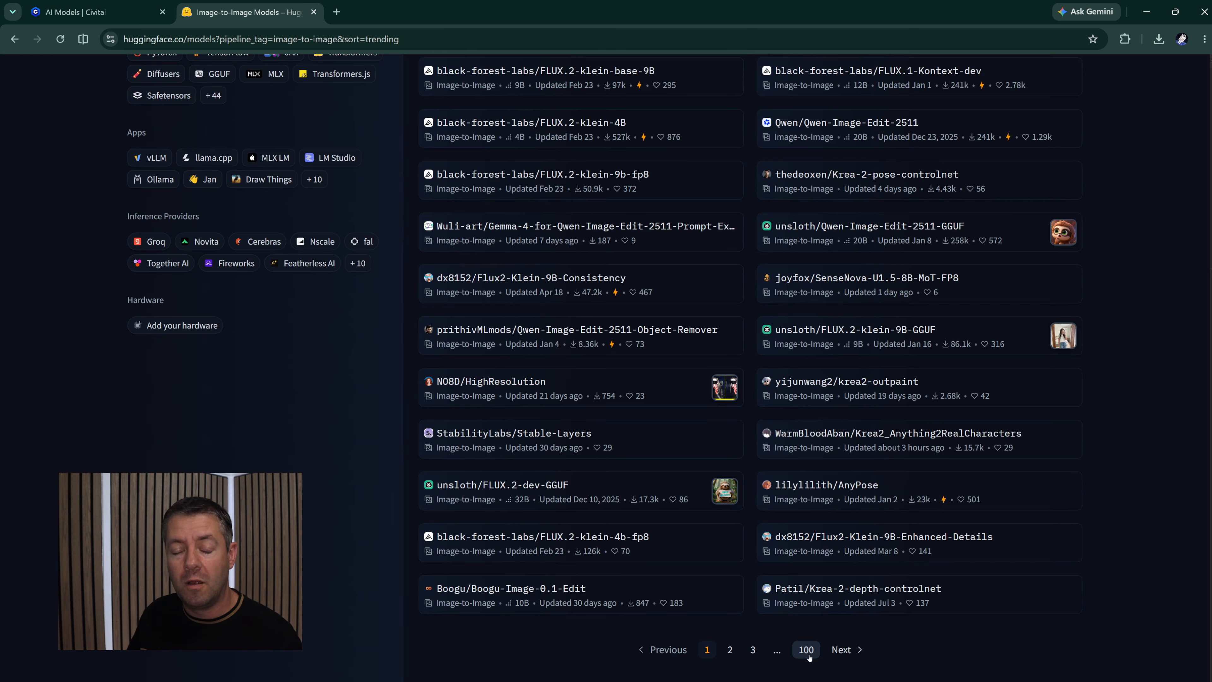
pyautogui.scroll(6, 573, 480)
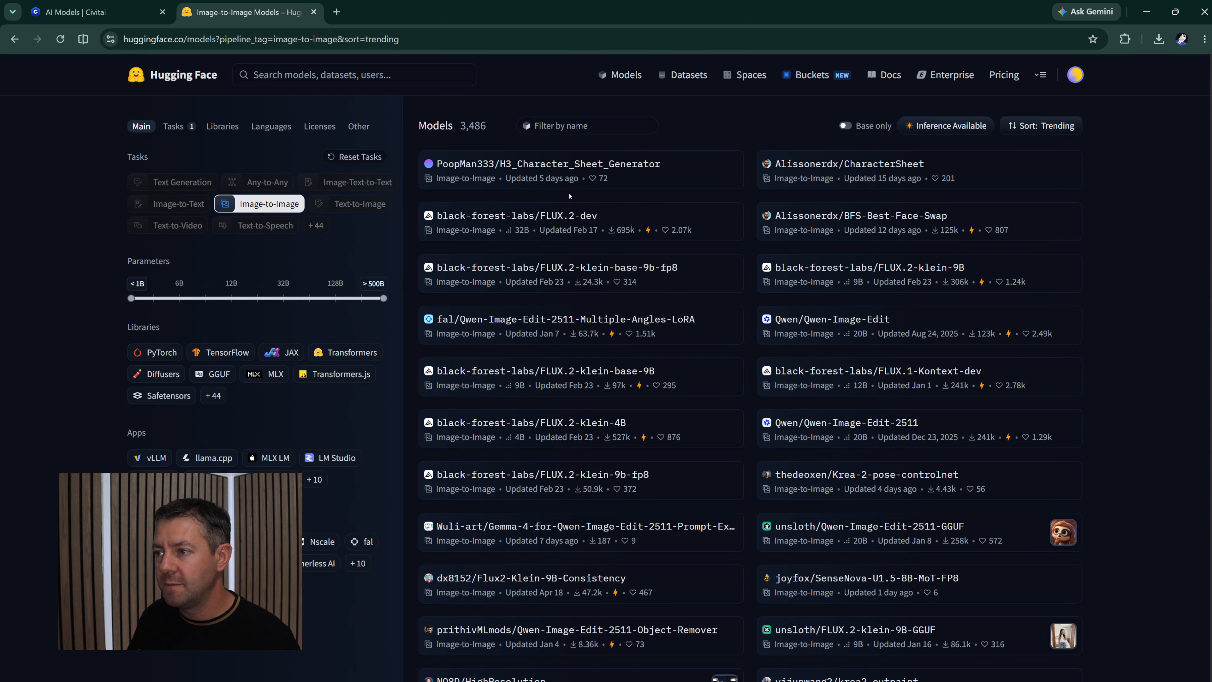
# - Open the black-forest-labs/FLUX.2-klein-base-9b-fp8 model page and show its repository files
pyautogui.click(531, 279)
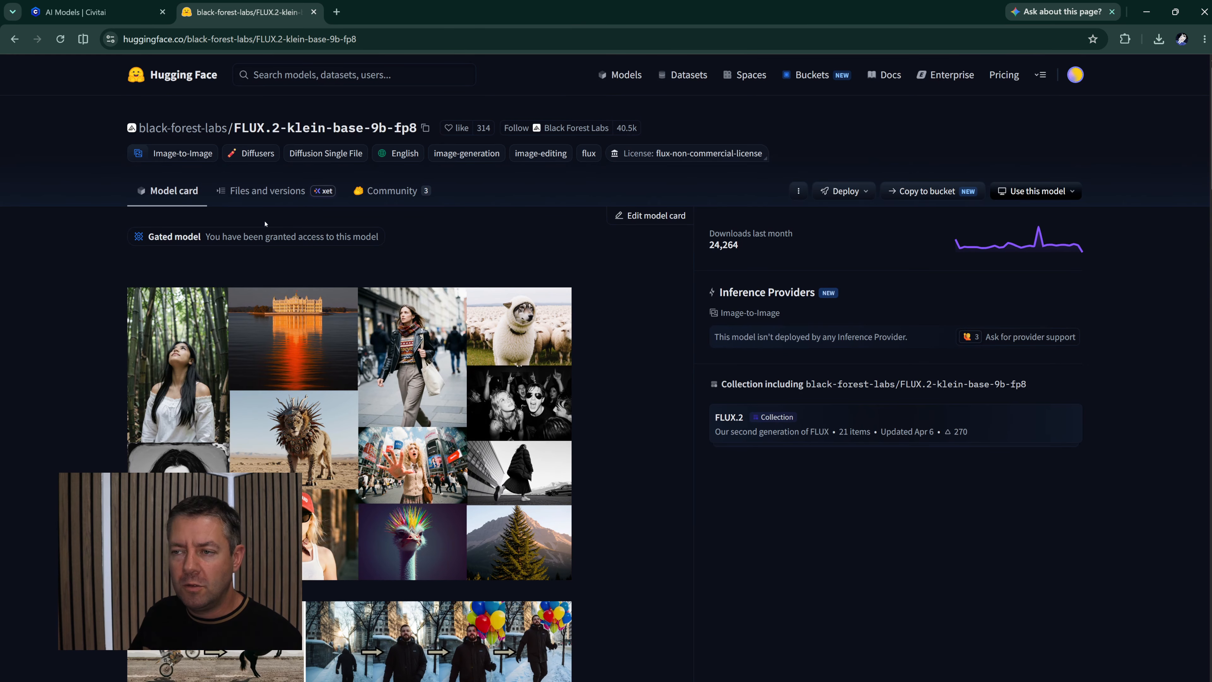
pyautogui.click(263, 192)
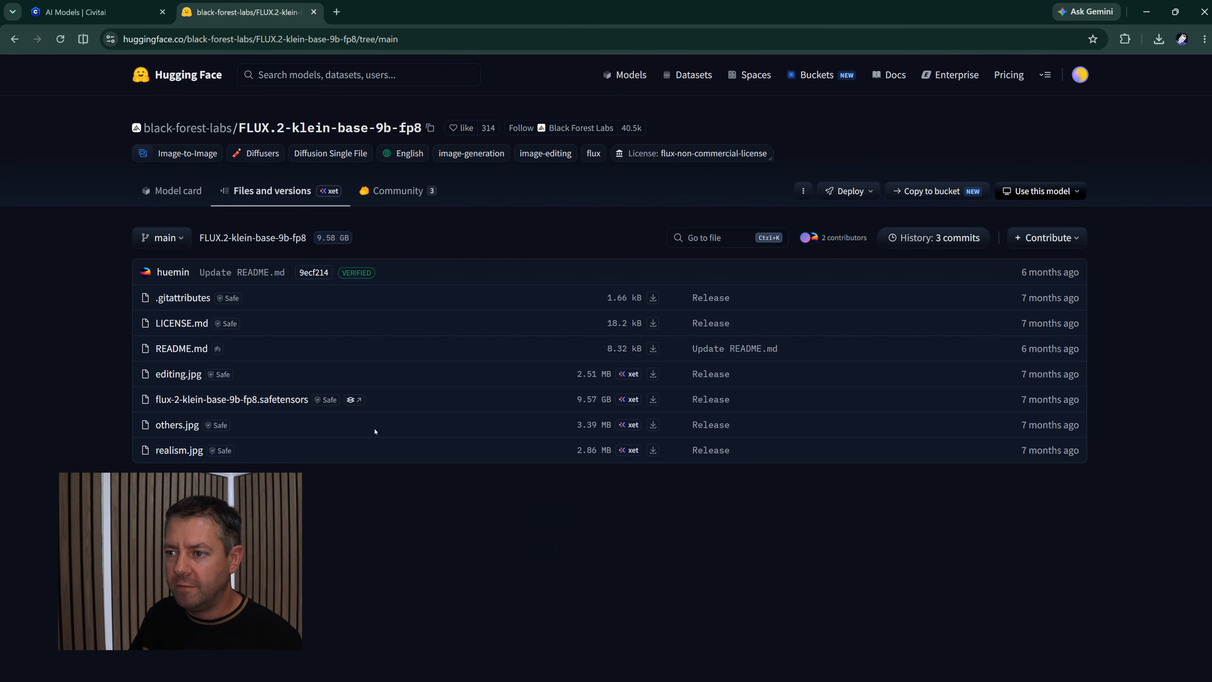